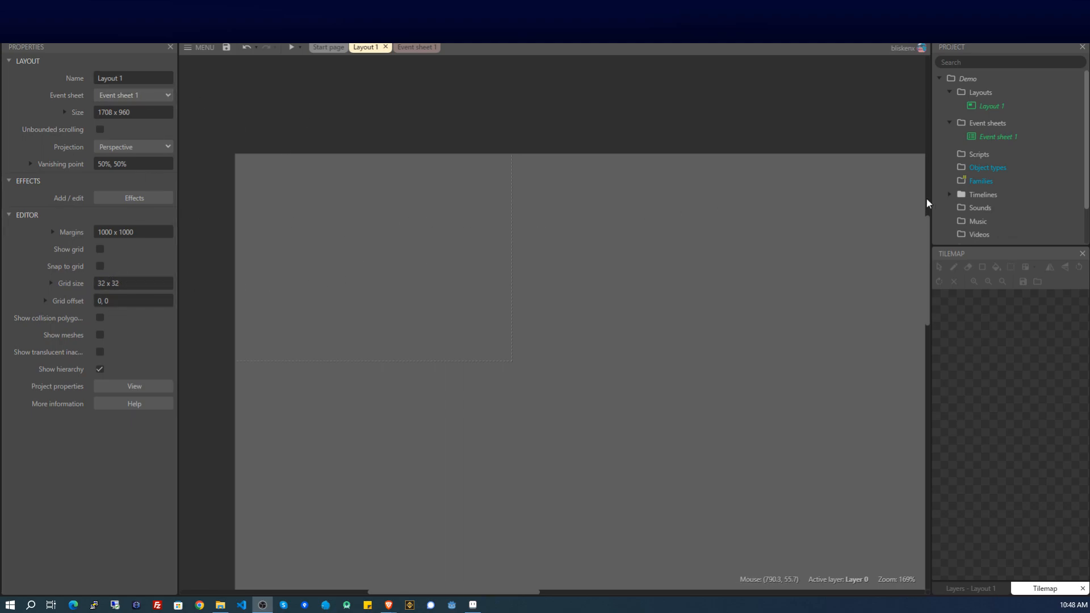
# Open the empty layout's context menu to begin adding objects.
pyautogui.rightClick(295, 201)
# Insert the Mouse object, then the Keyboard object, searching each by name.
pyautogui.click(368, 207)
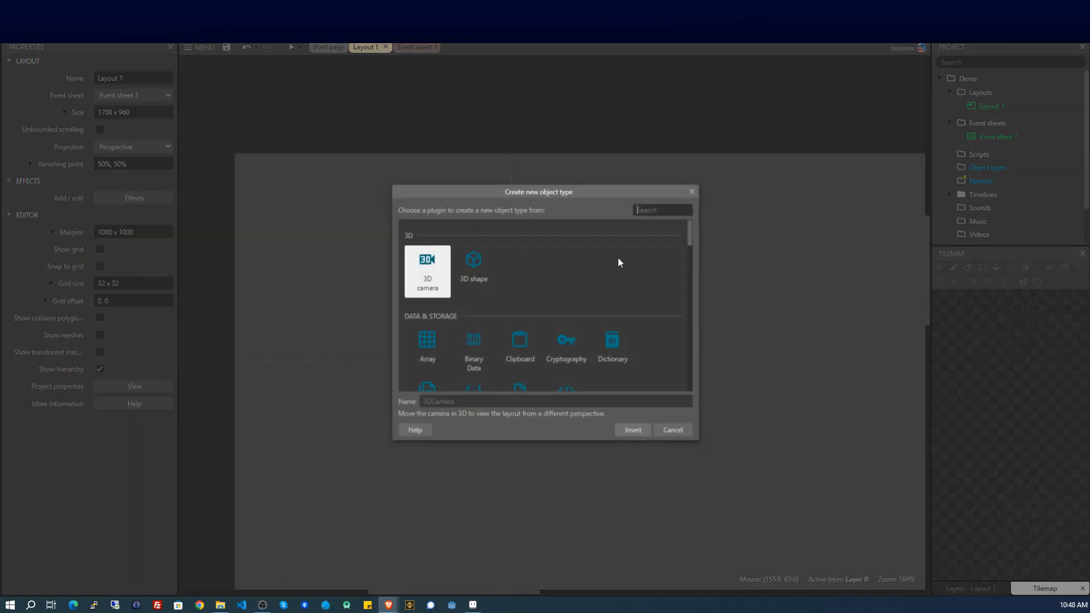
pyautogui.write('m')
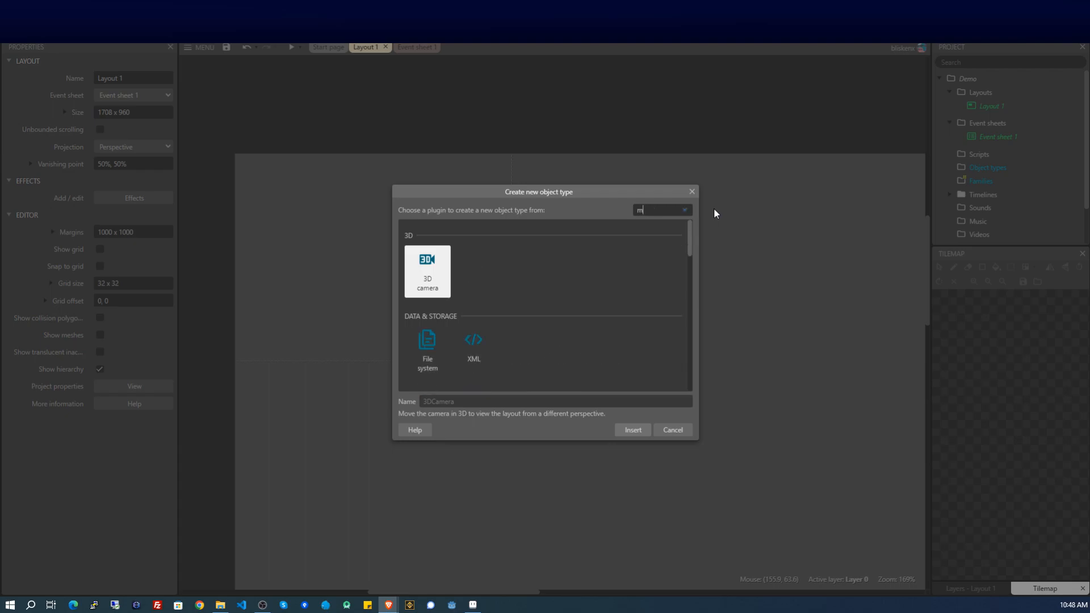
pyautogui.write('o')
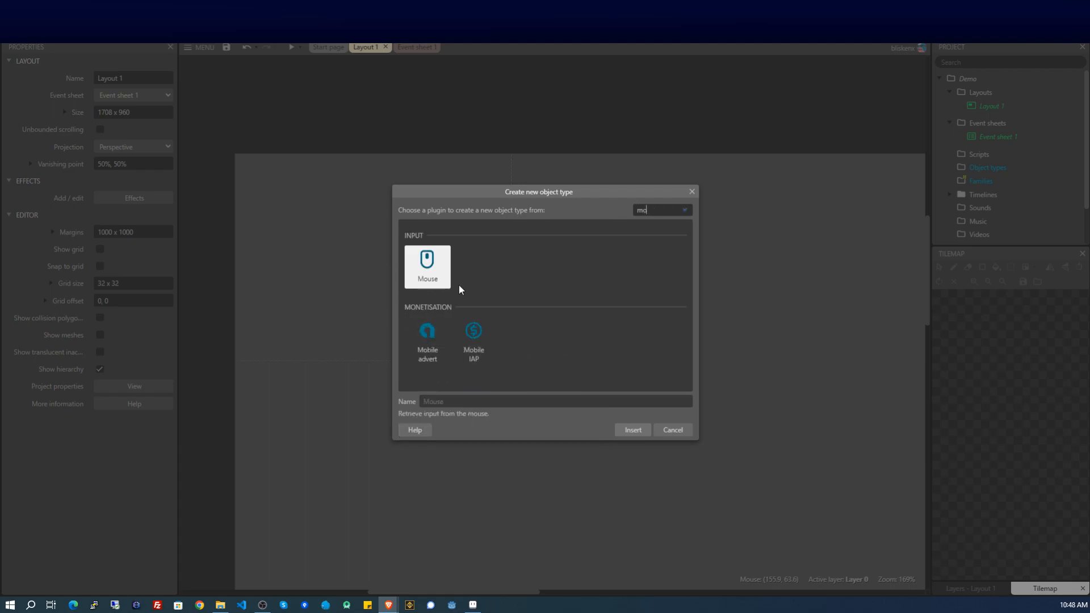
pyautogui.doubleClick(429, 278)
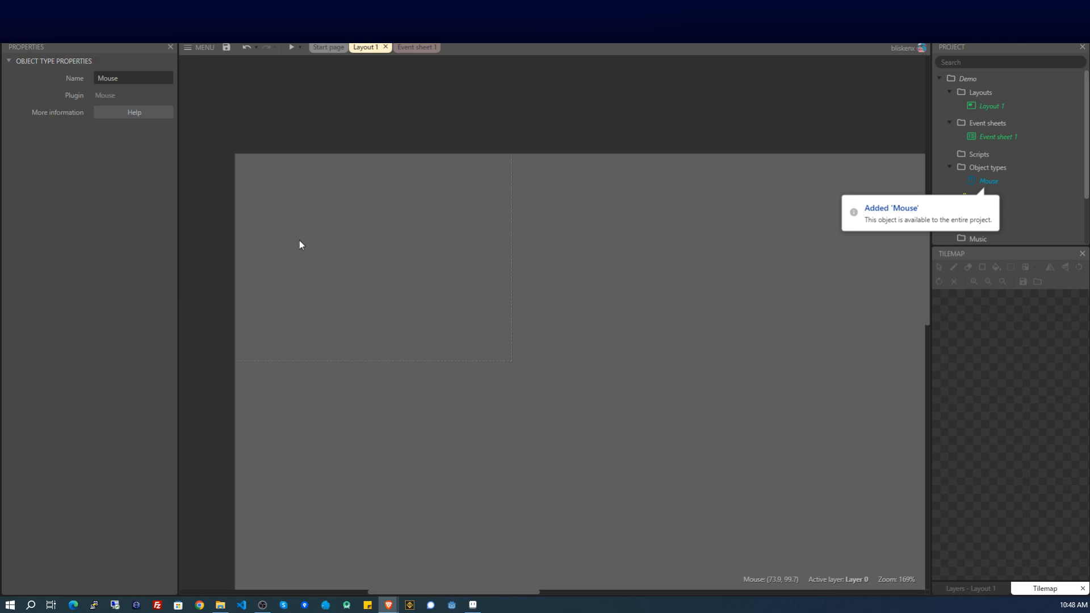
pyautogui.rightClick(329, 199)
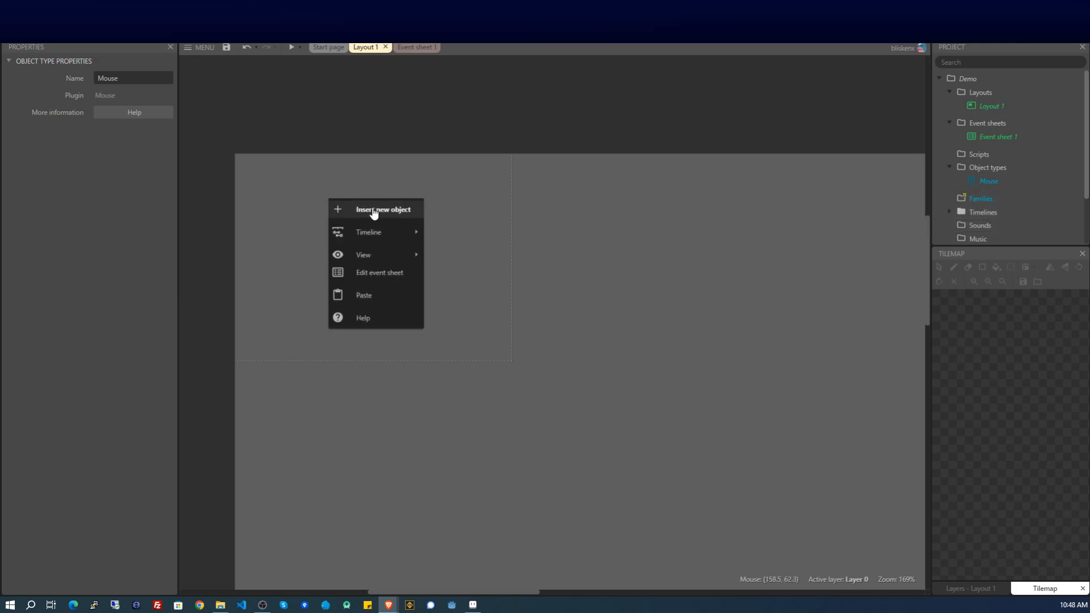
pyautogui.click(371, 210)
pyautogui.write('ke')
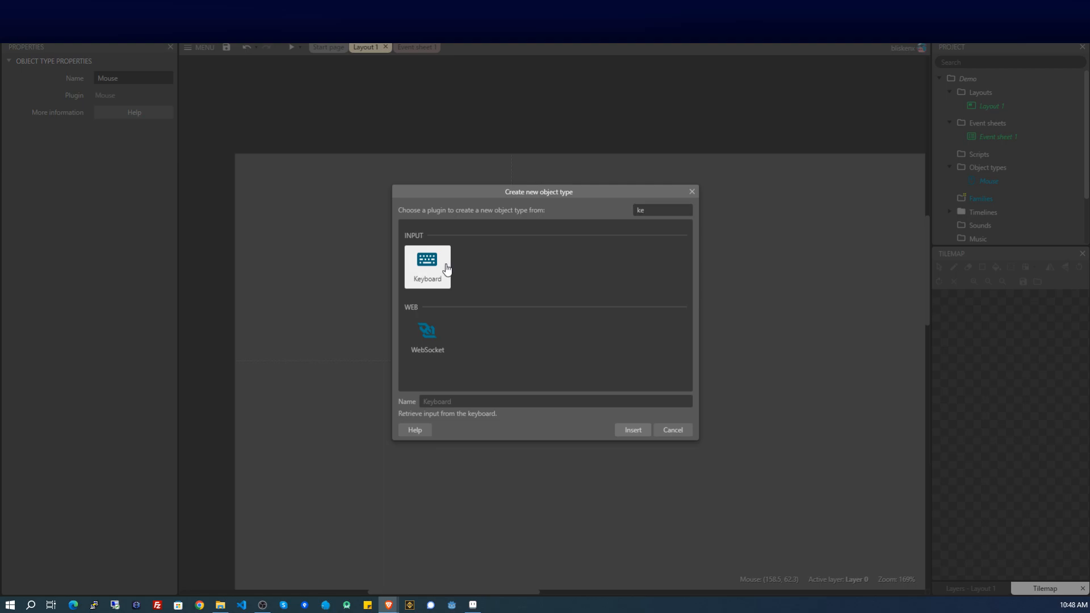
pyautogui.doubleClick(446, 268)
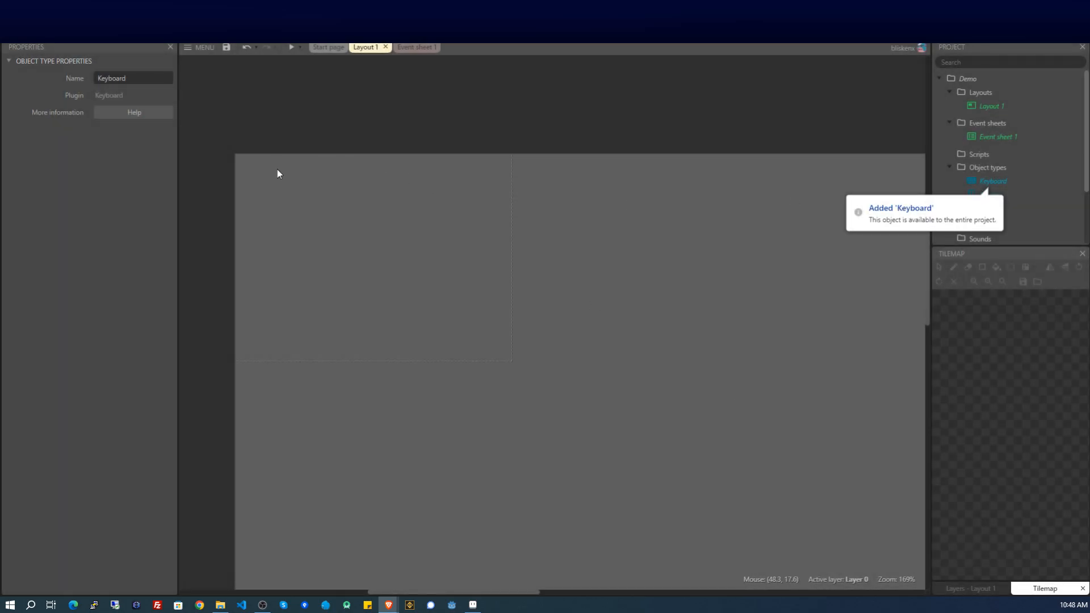
pyautogui.rightClick(277, 185)
# Insert a new Sprite filled solid red and position it on the layout.
pyautogui.click(322, 196)
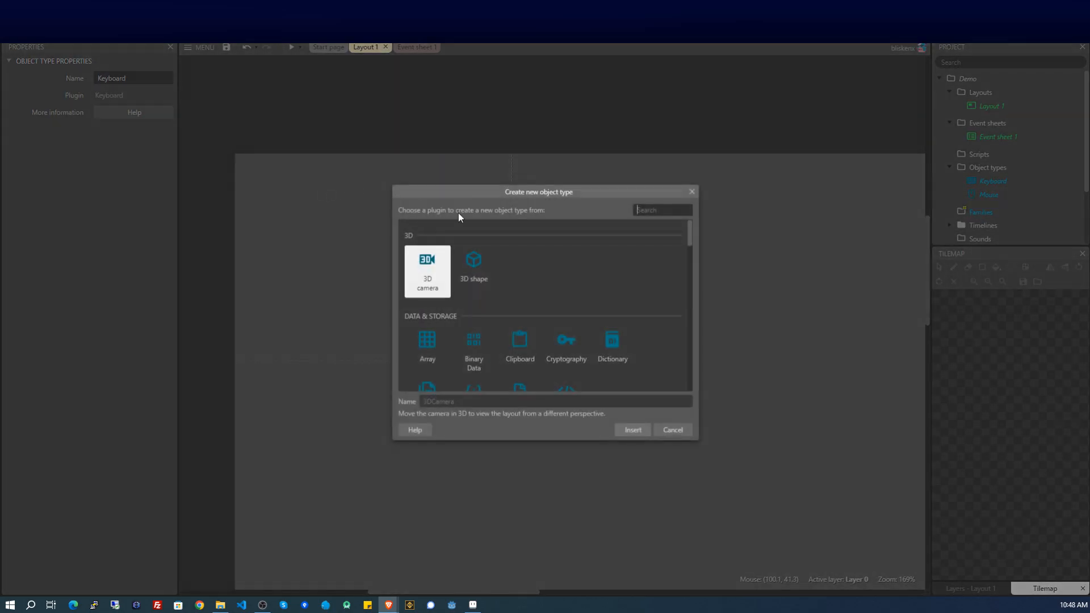
pyautogui.write('spr')
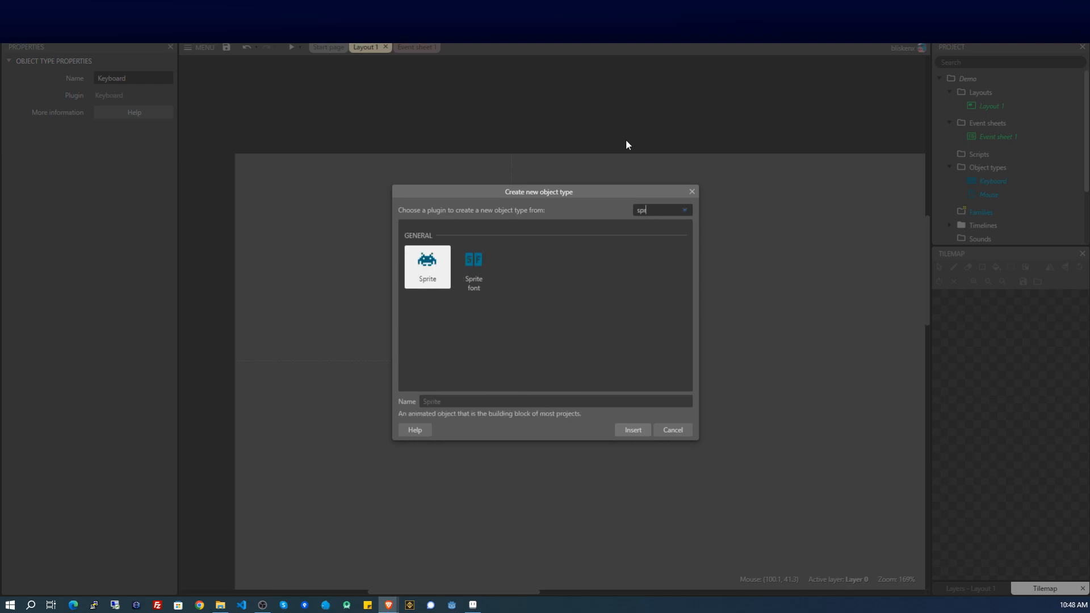
pyautogui.doubleClick(438, 278)
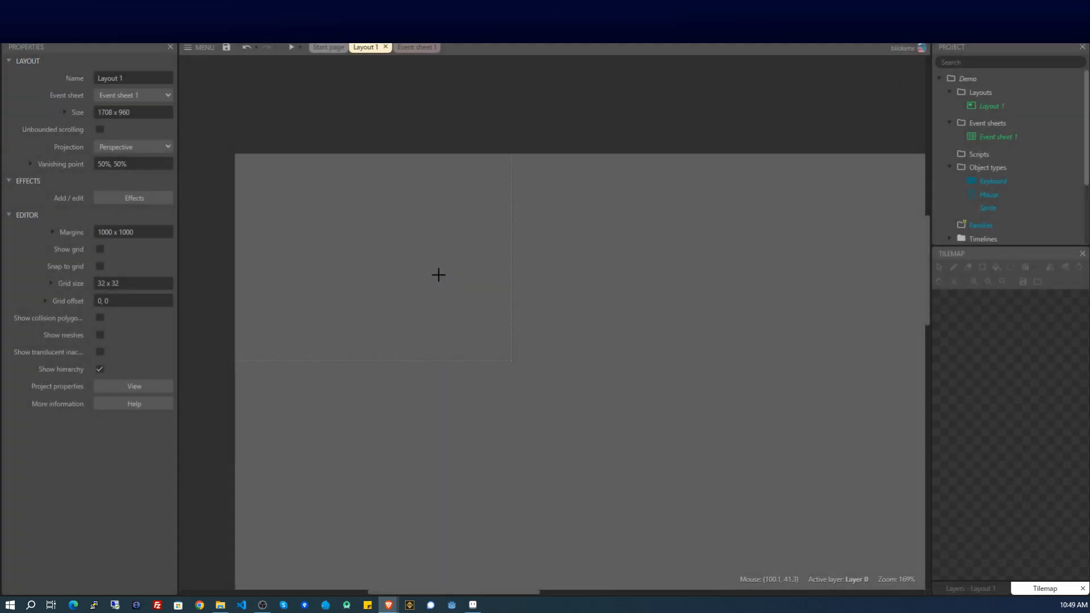
pyautogui.click(310, 246)
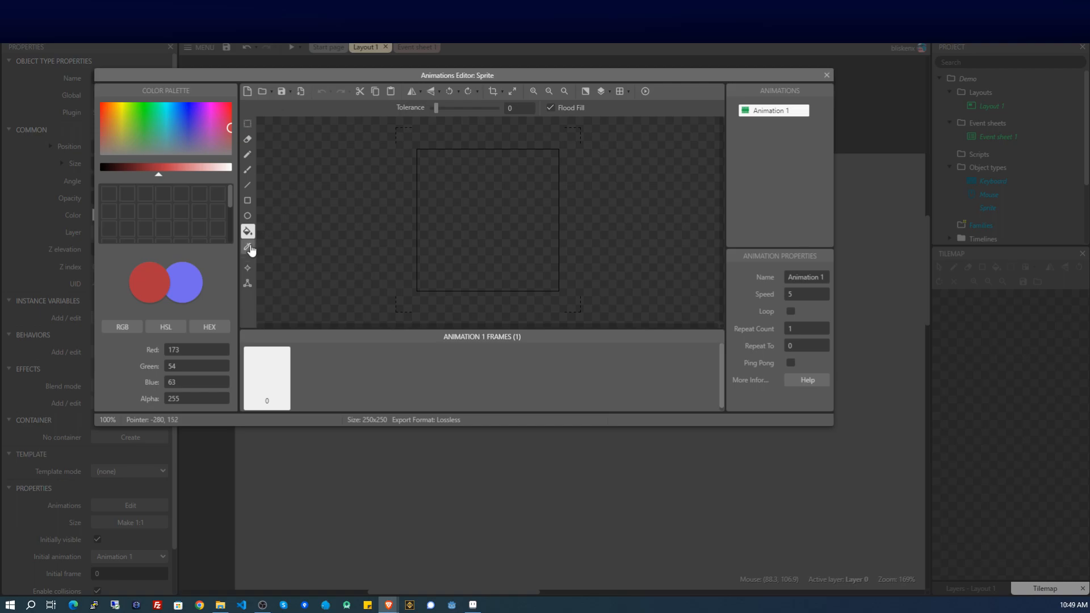
pyautogui.click(476, 200)
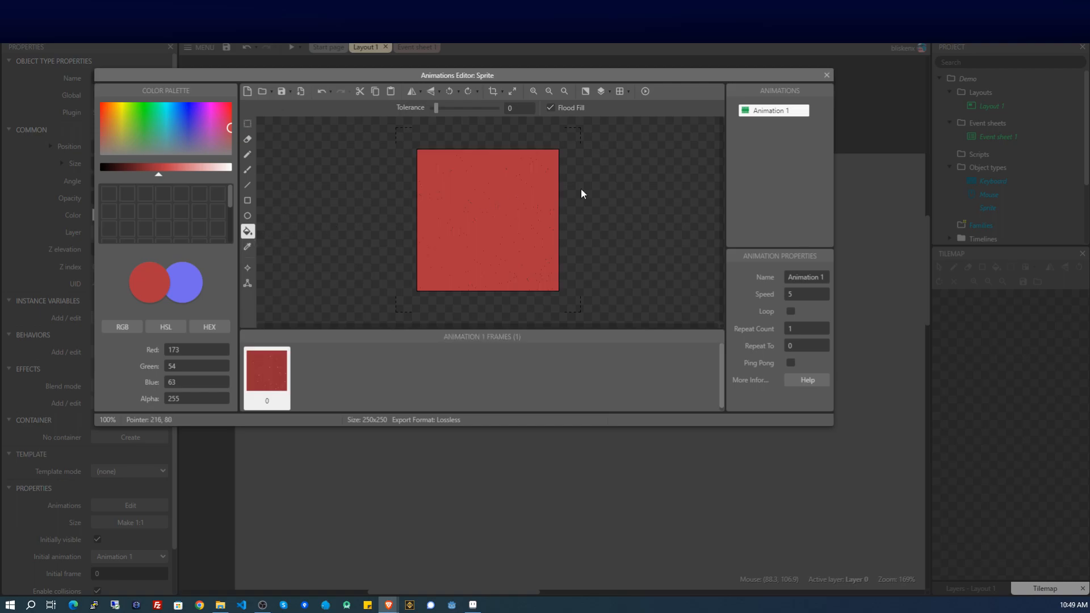
pyautogui.click(827, 76)
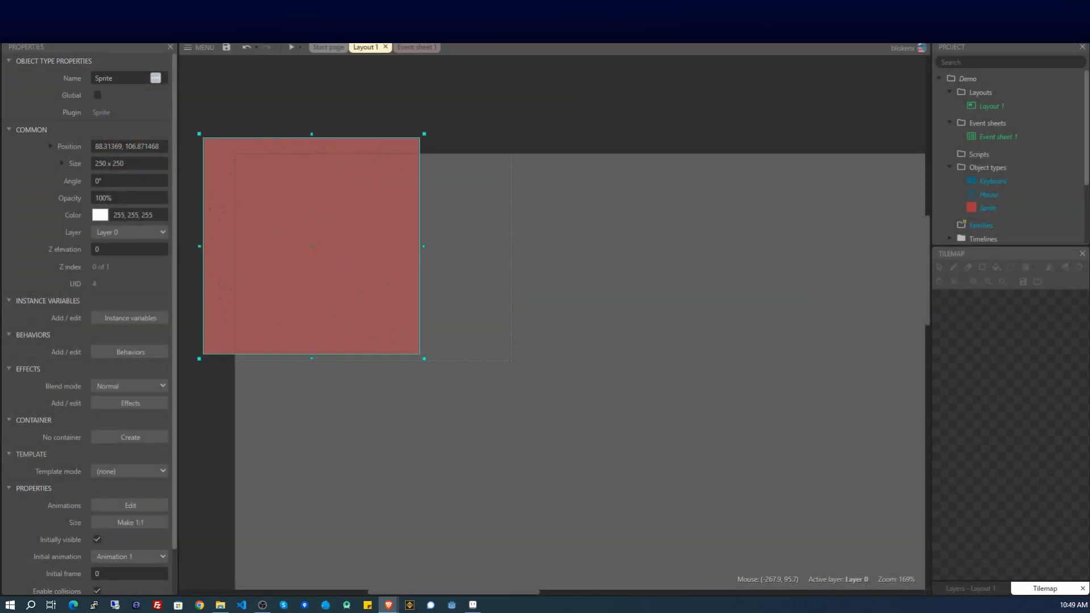
pyautogui.moveTo(336, 232); pyautogui.dragTo(429, 265)
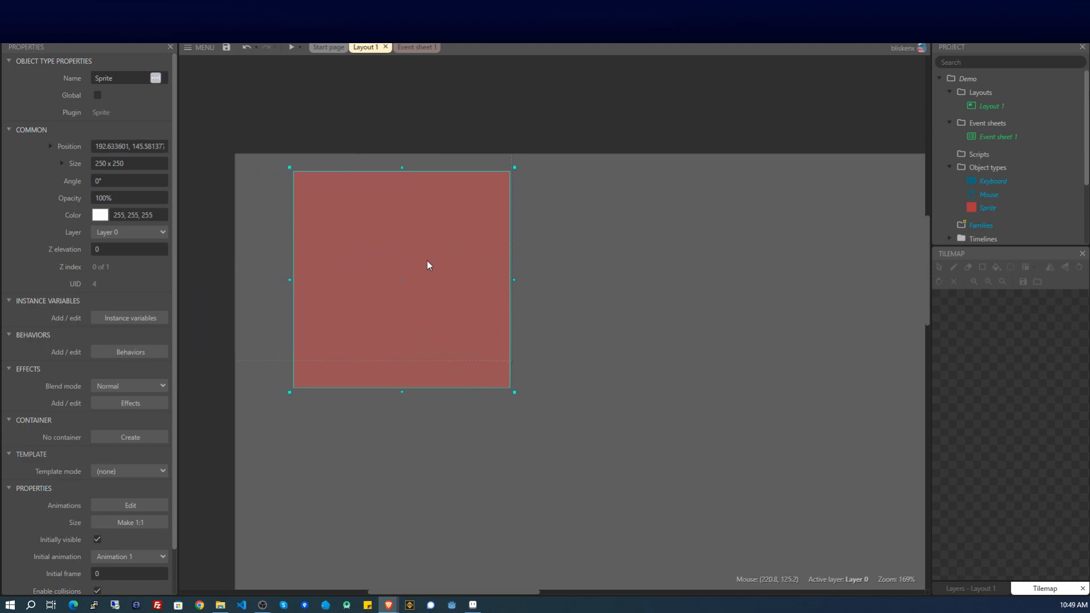
# Rename the red sprite object to PlayerCollision.
pyautogui.doubleClick(119, 78)
pyautogui.write('PlayerCollision')
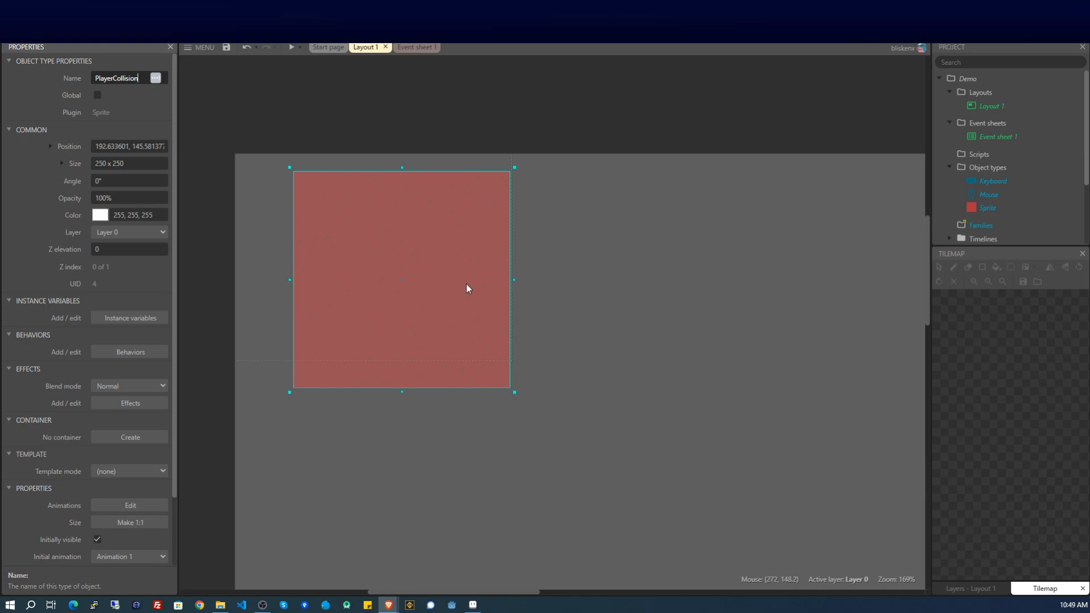
pyautogui.click(367, 263)
pyautogui.click(640, 312)
pyautogui.click(397, 276)
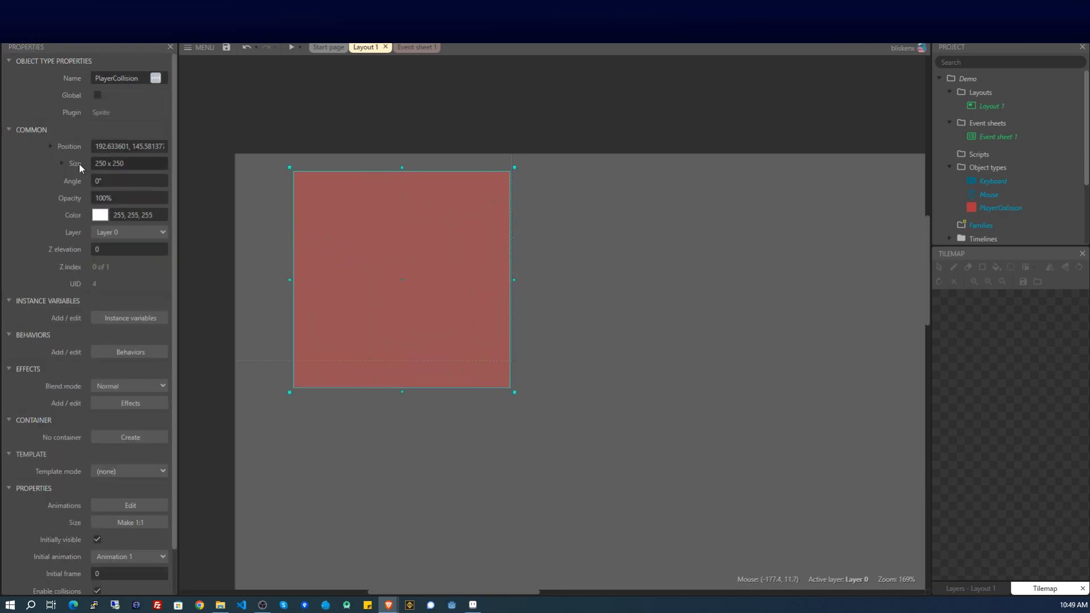
# Resize PlayerCollision to 32 x 32 and move it toward the layout's left edge.
pyautogui.click(70, 165)
pyautogui.click(111, 182)
pyautogui.write('32')
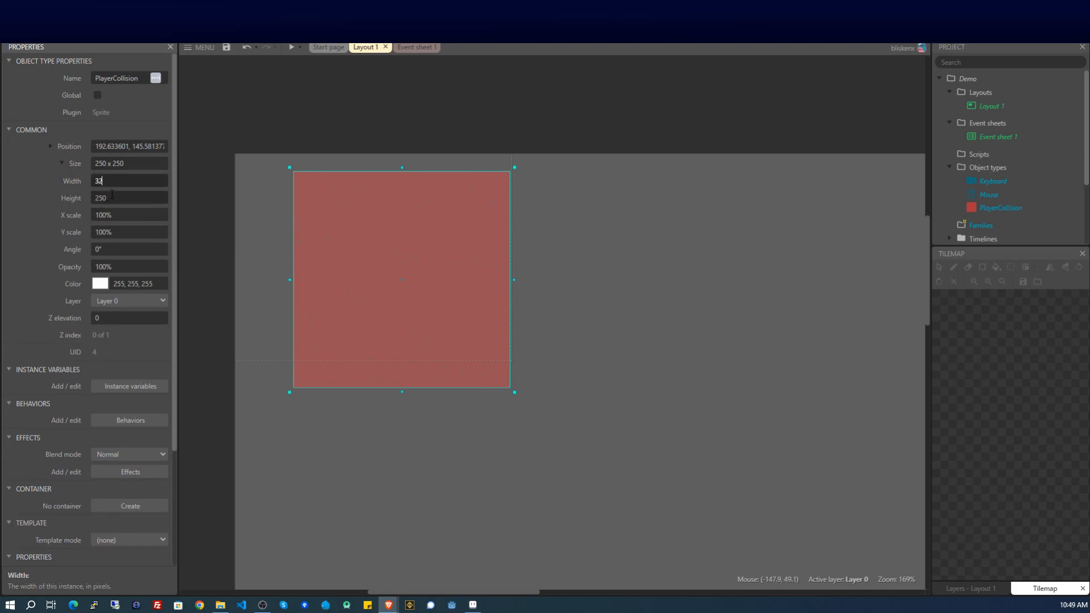
pyautogui.press('Tab')
pyautogui.write('32')
pyautogui.click(598, 262)
pyautogui.moveTo(406, 271); pyautogui.dragTo(278, 320)
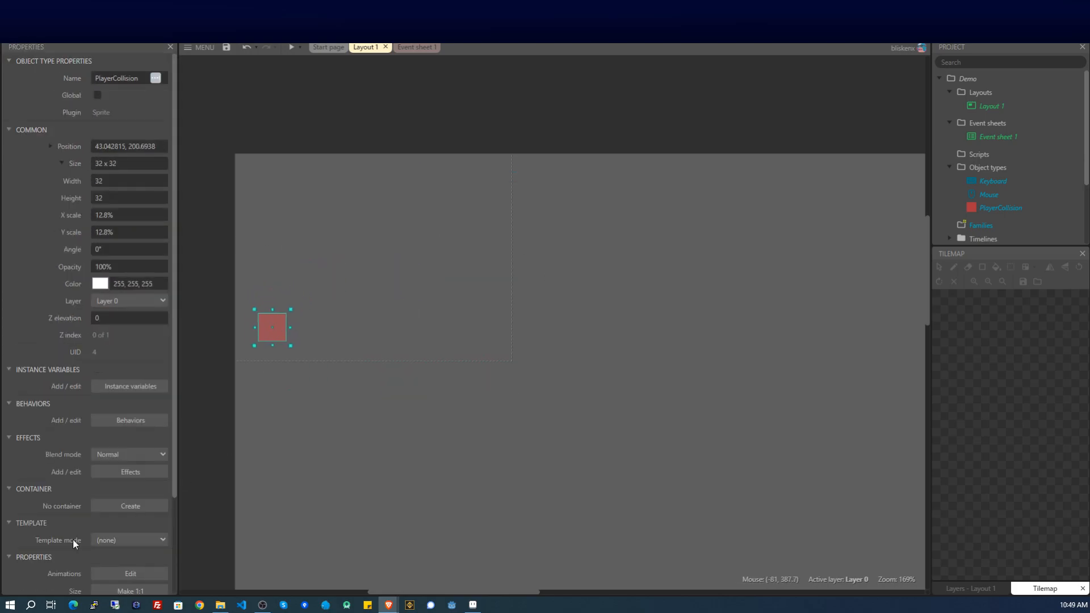
pyautogui.click(363, 199)
pyautogui.rightClick(328, 175)
# Insert a second Sprite and import its image as a four-frame sprite strip.
pyautogui.click(362, 186)
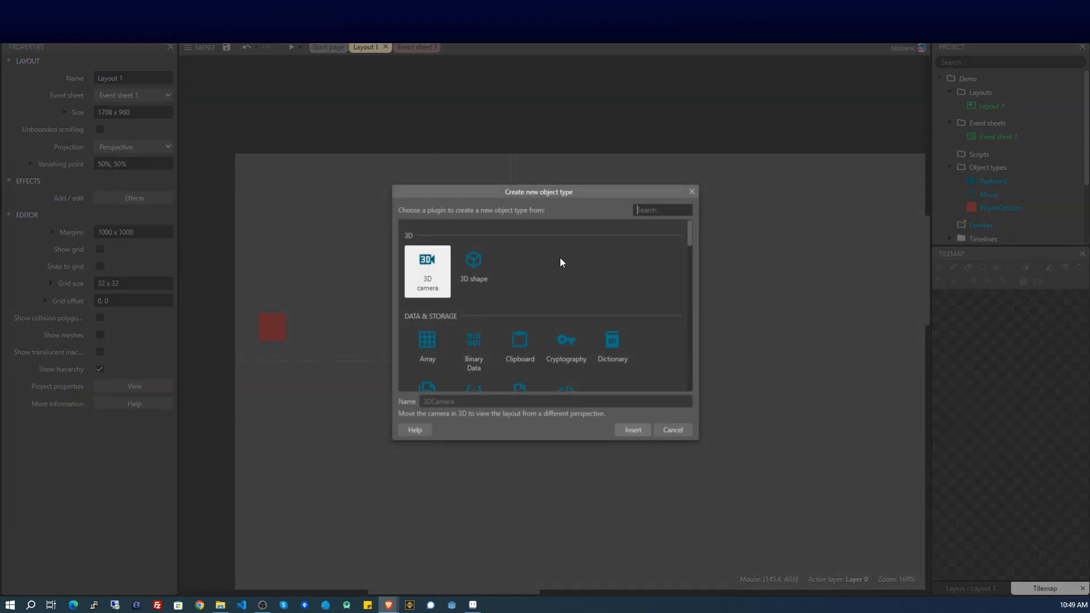
pyautogui.scroll(-1, 595, 304)
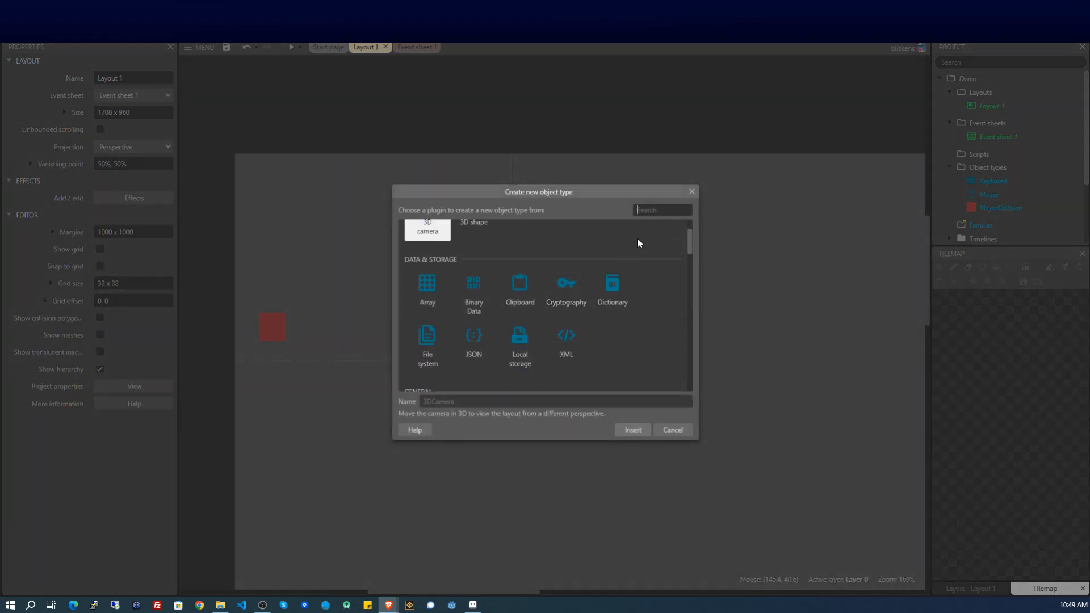
pyautogui.write('spr')
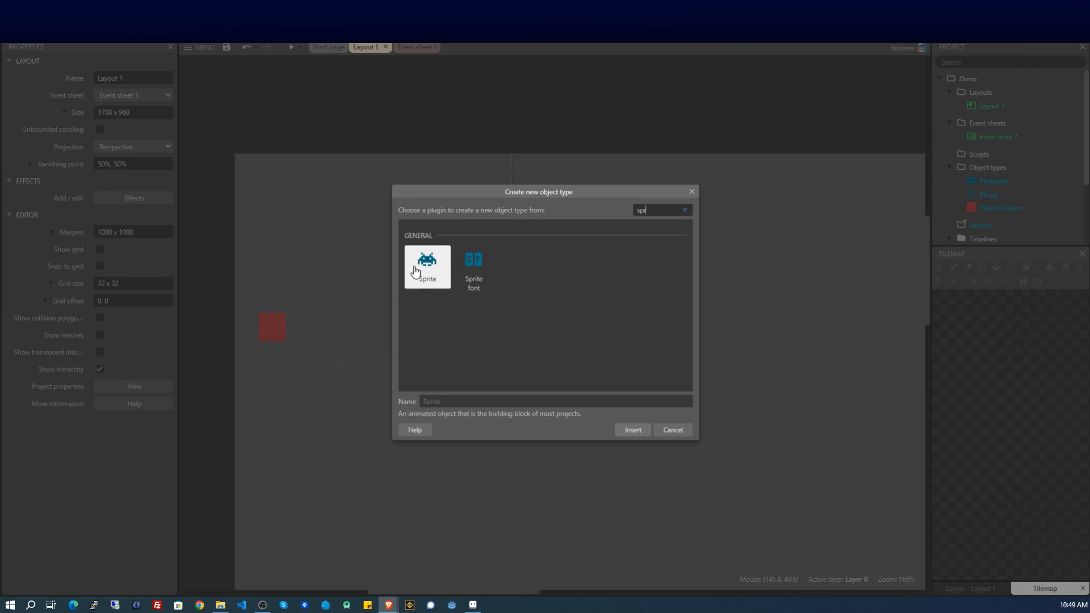
pyautogui.doubleClick(421, 271)
pyautogui.click(312, 214)
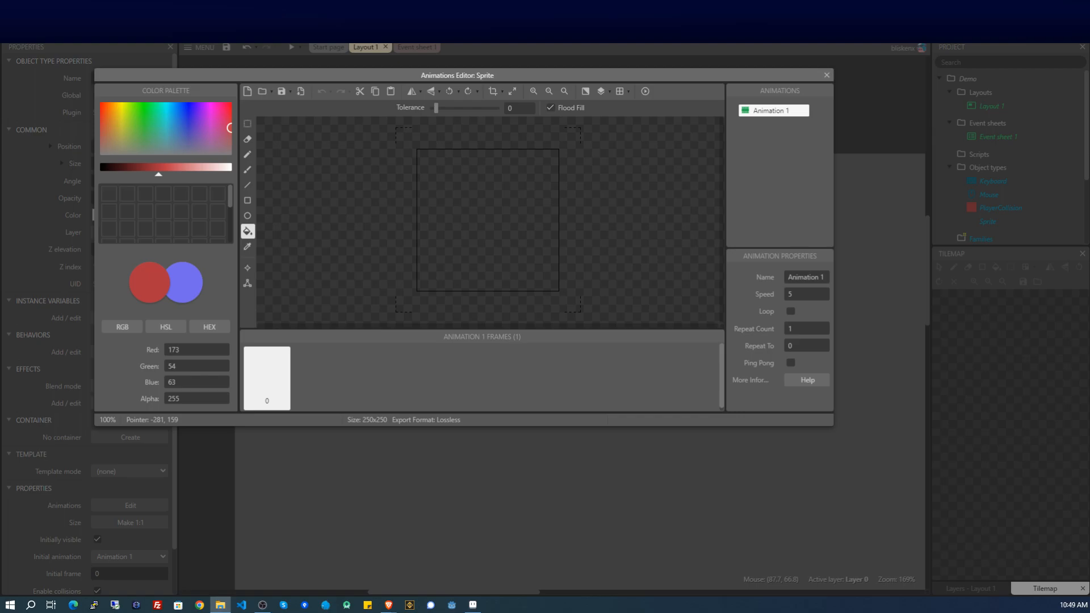
pyautogui.moveTo(417, 311); pyautogui.dragTo(437, 372)
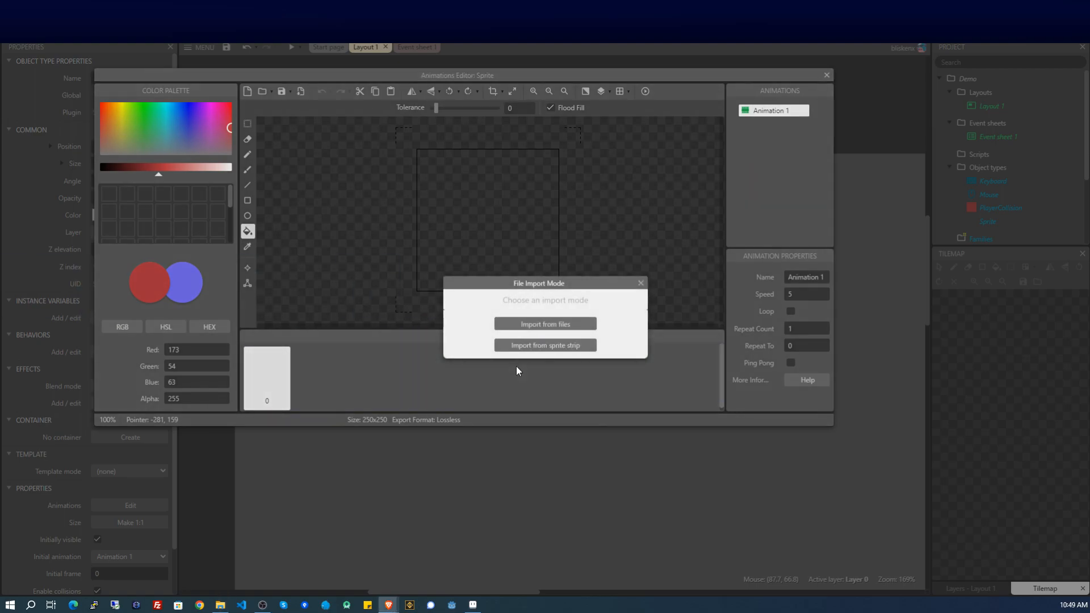
pyautogui.click(541, 346)
pyautogui.click(620, 379)
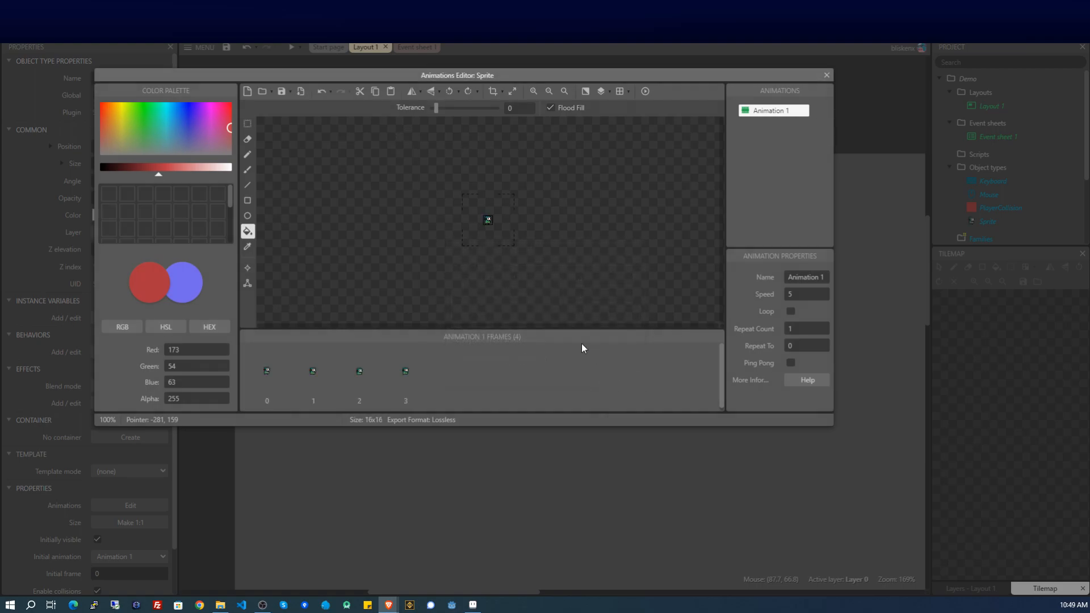
# Rename Animation 1 to idle, enable Loop, and set speed 5.
pyautogui.click(269, 374)
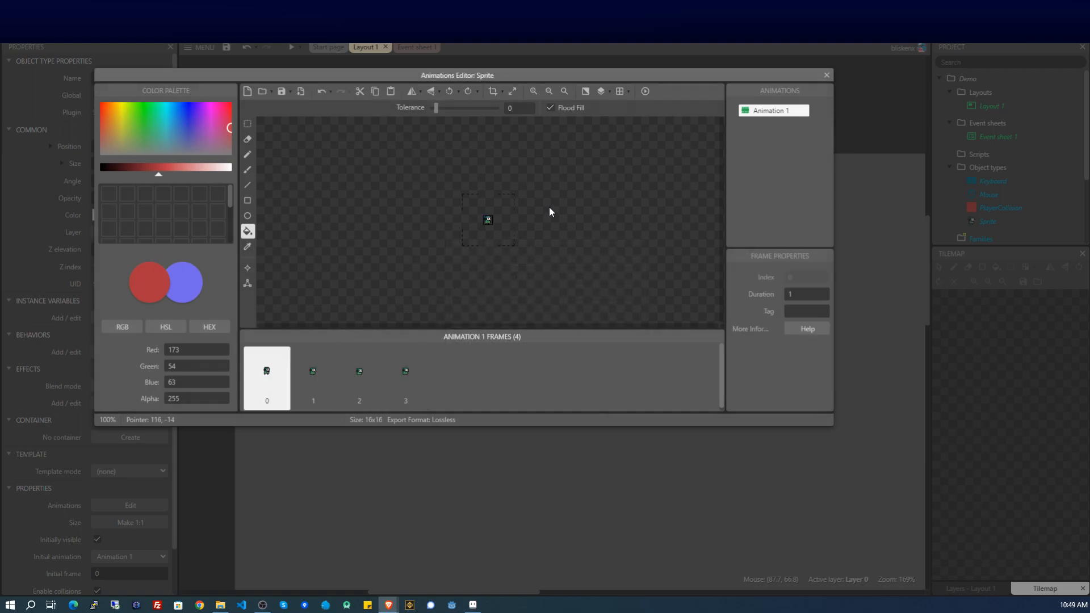
pyautogui.click(765, 117)
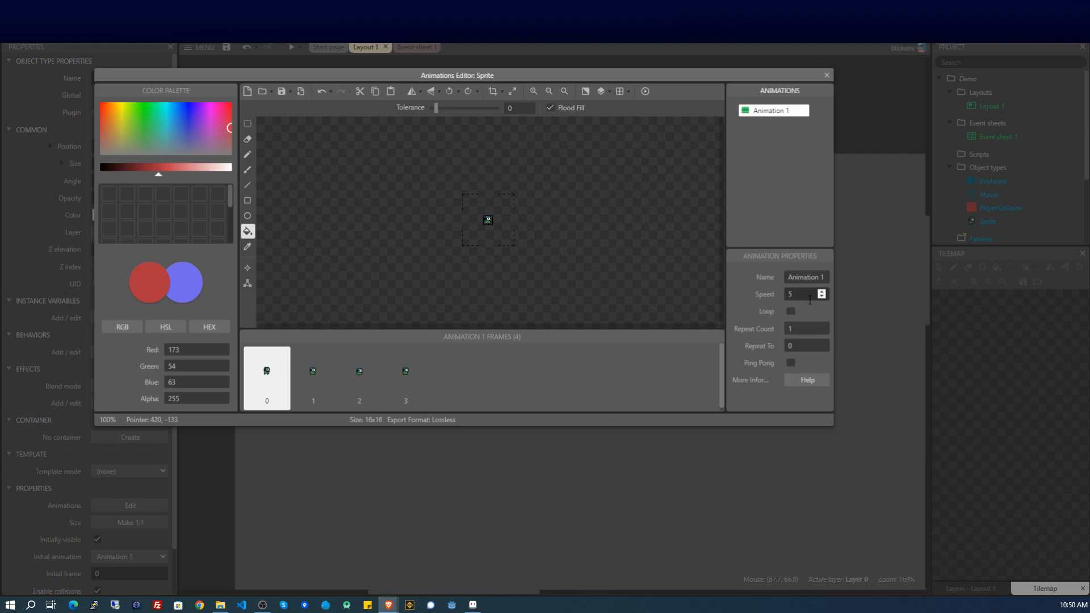
pyautogui.click(803, 277)
pyautogui.write('d')
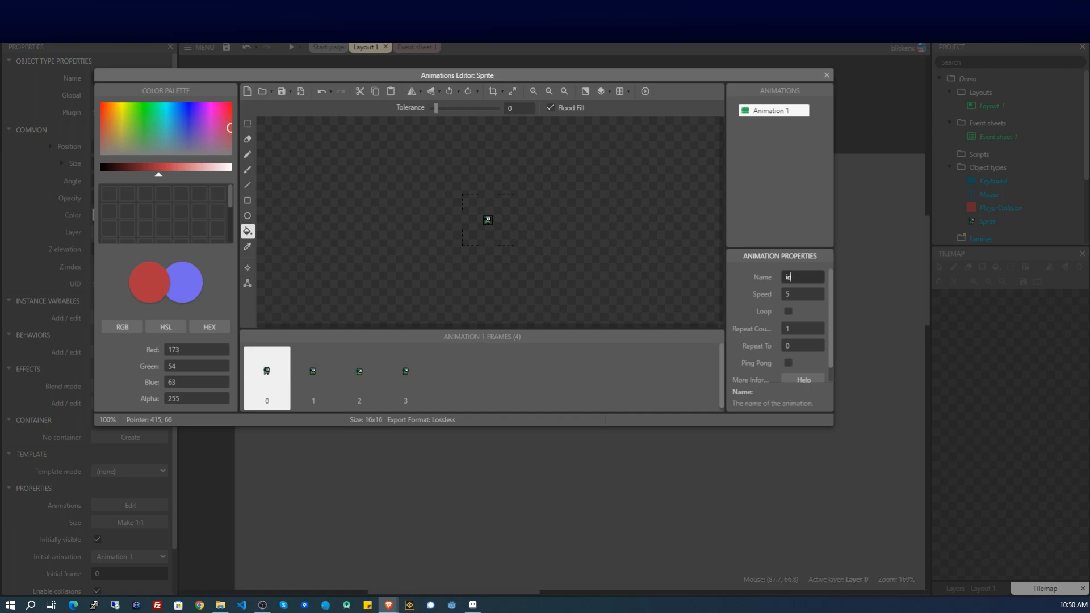
pyautogui.write('dle')
pyautogui.click(789, 312)
pyautogui.click(789, 311)
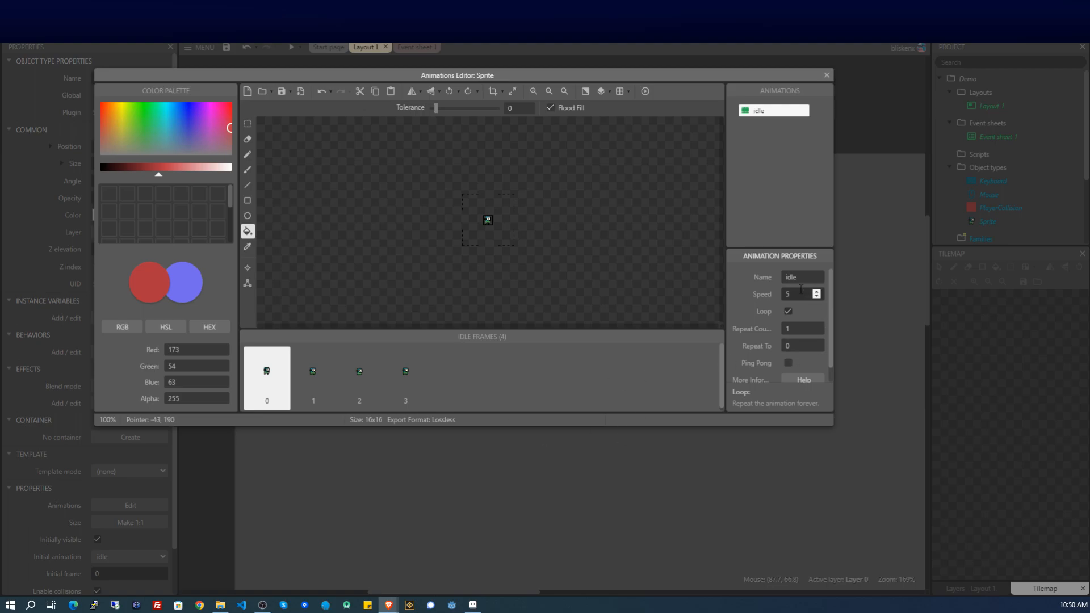
pyautogui.click(799, 291)
pyautogui.click(600, 381)
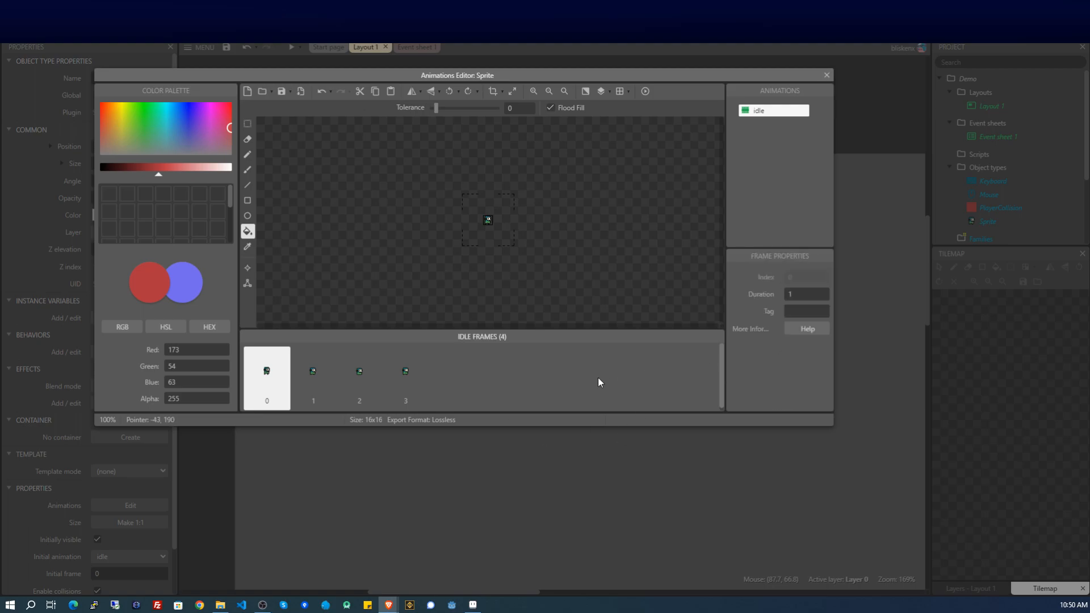
# Add a second animation to the sprite named walking.
pyautogui.rightClick(762, 154)
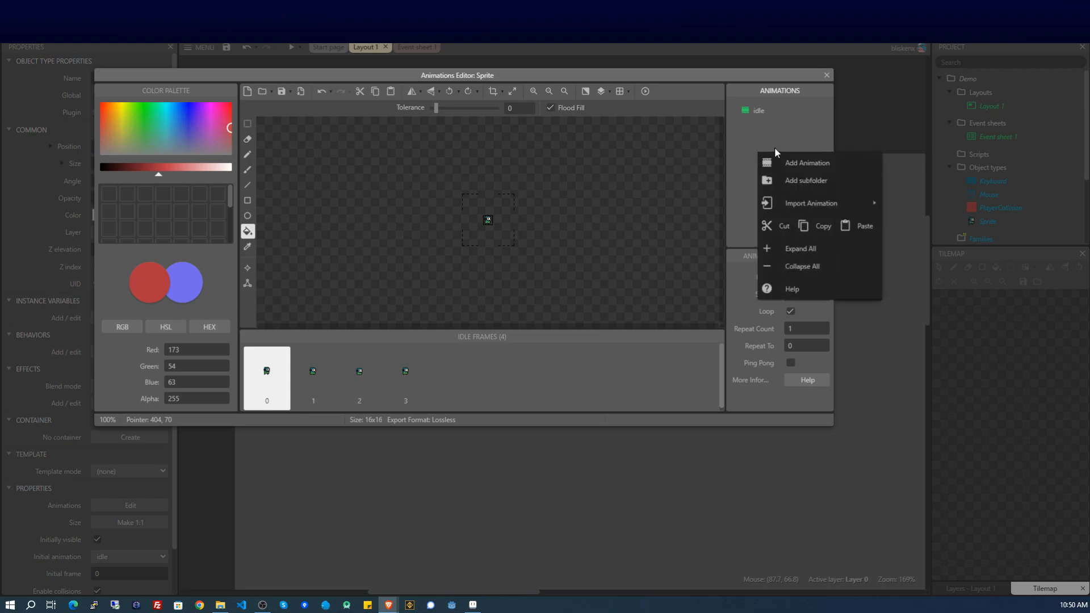
pyautogui.click(787, 163)
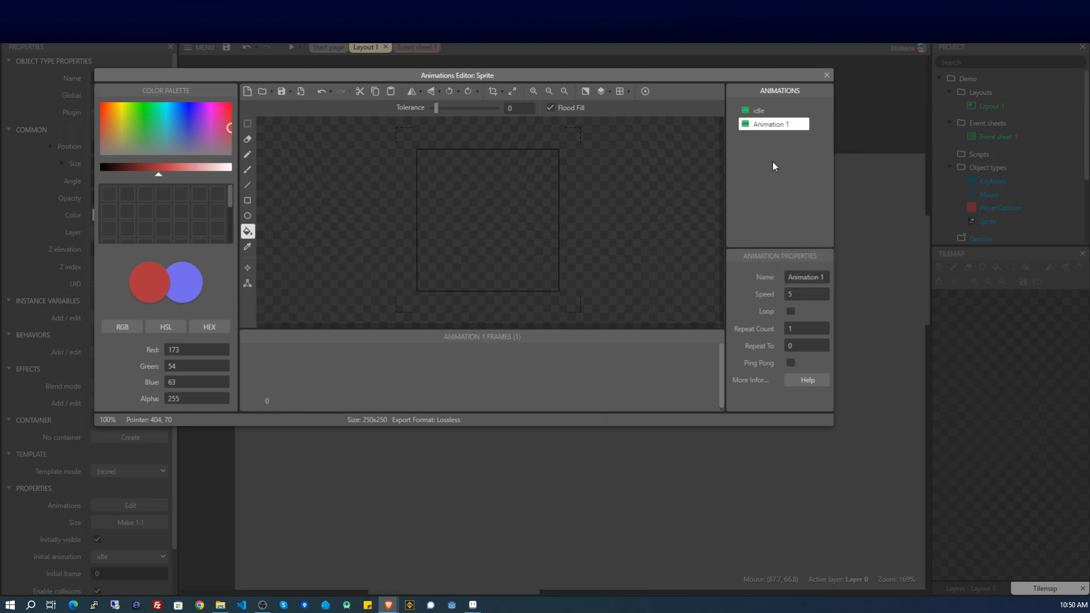
pyautogui.rightClick(783, 128)
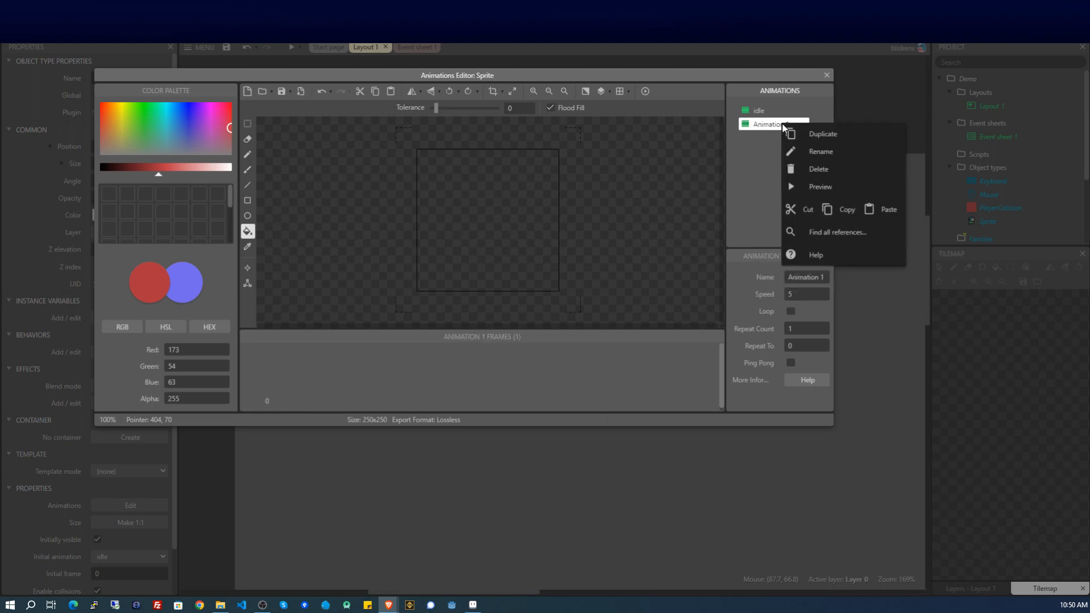
pyautogui.click(800, 153)
pyautogui.write('walking')
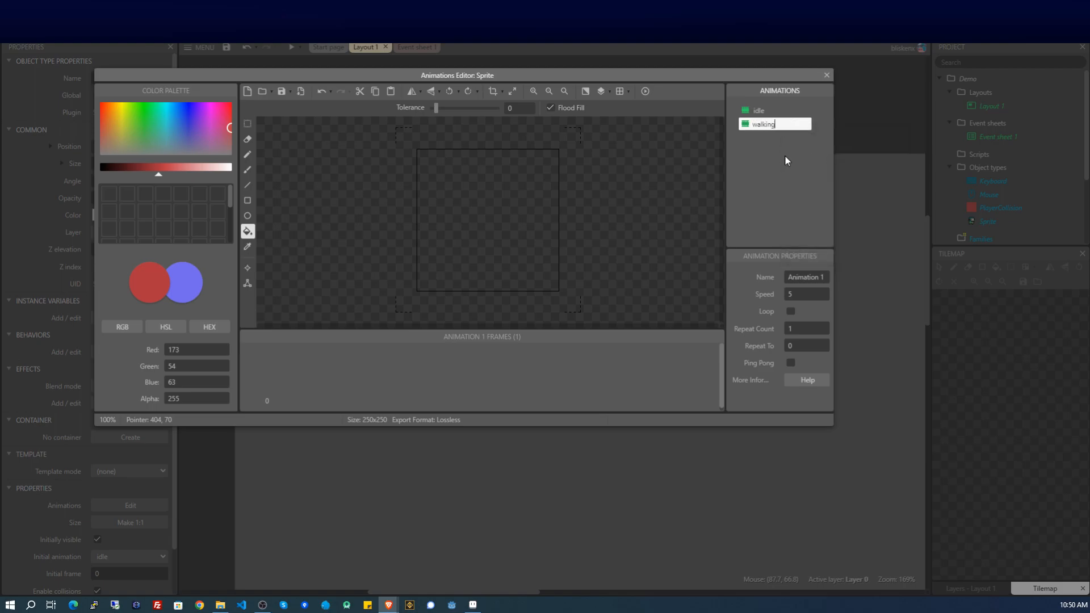
pyautogui.press('Return')
# Import the walking sprite strip as four frames, set speed 8, and close the editor.
pyautogui.moveTo(220, 604); pyautogui.dragTo(389, 381)
pyautogui.click(540, 345)
pyautogui.click(624, 379)
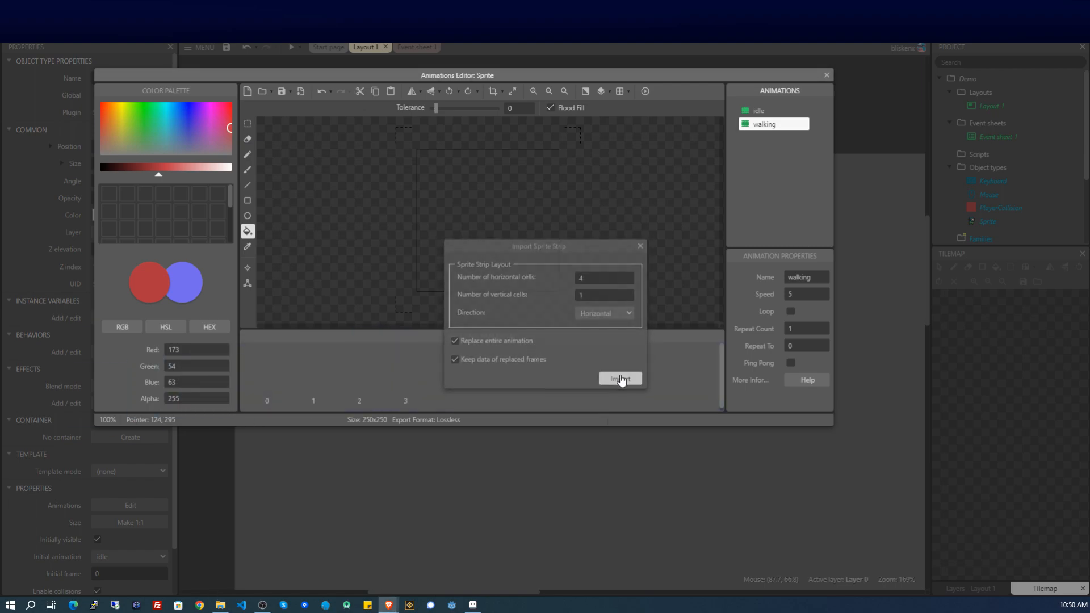
pyautogui.click(302, 390)
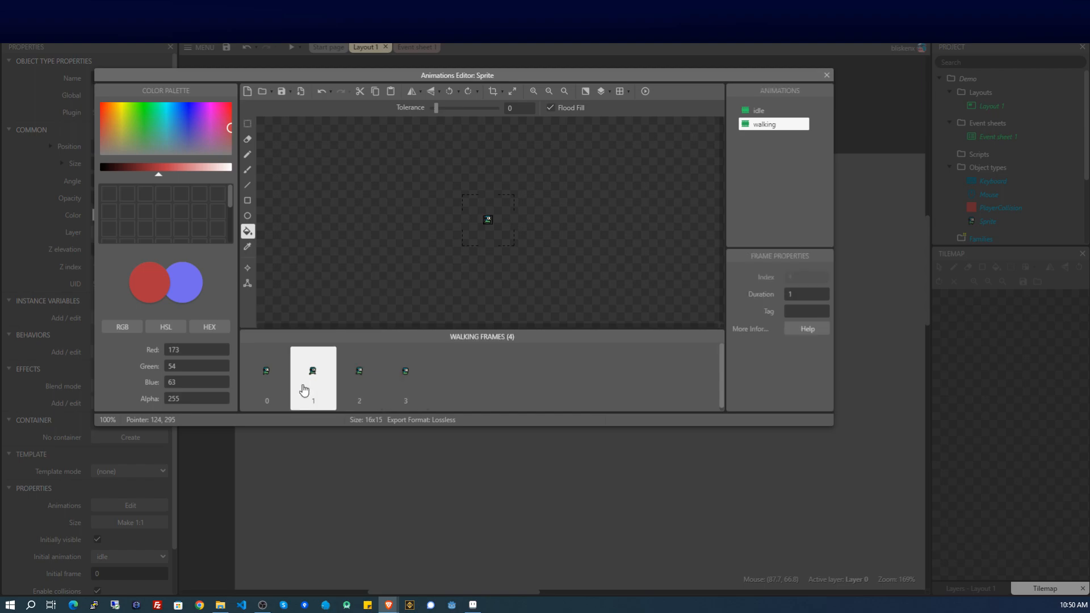
pyautogui.click(271, 381)
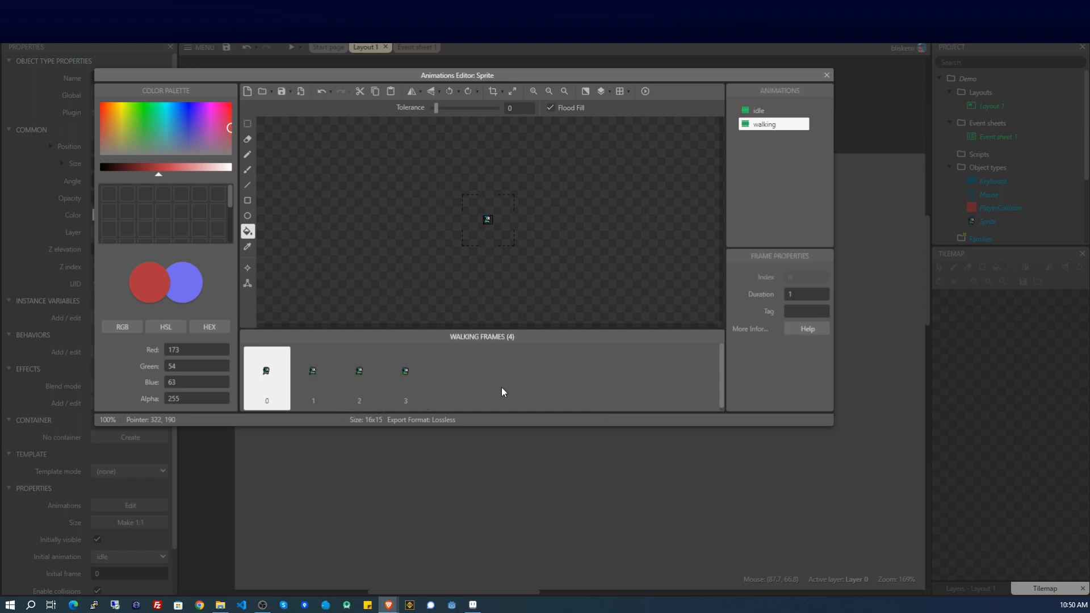
pyautogui.click(767, 130)
pyautogui.click(793, 296)
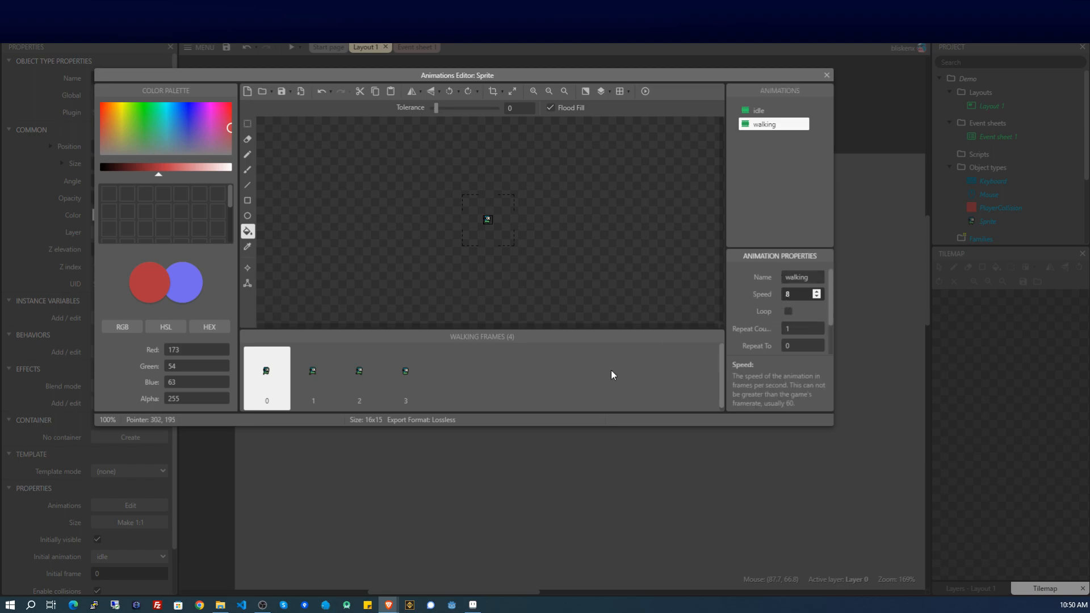
pyautogui.click(566, 386)
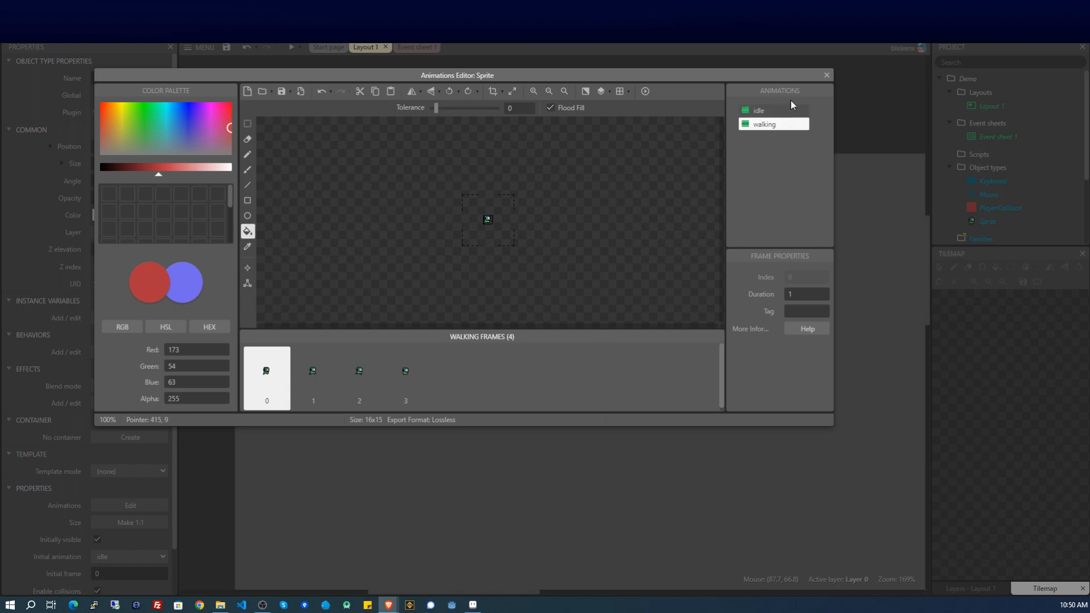
pyautogui.click(826, 75)
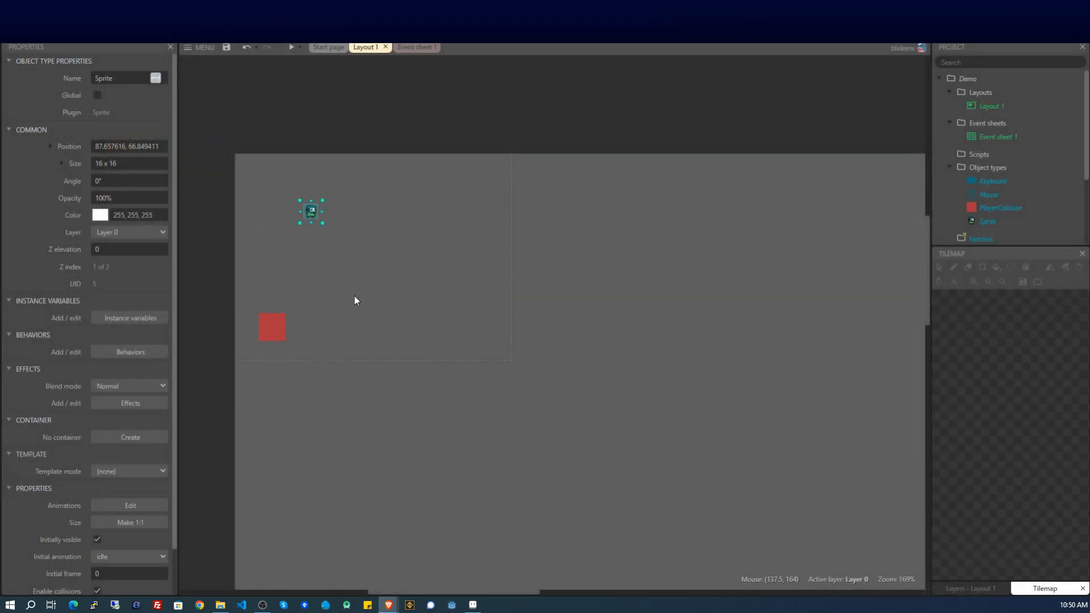
# Insert a new Sprite2 object holding the gun image.
pyautogui.click(334, 242)
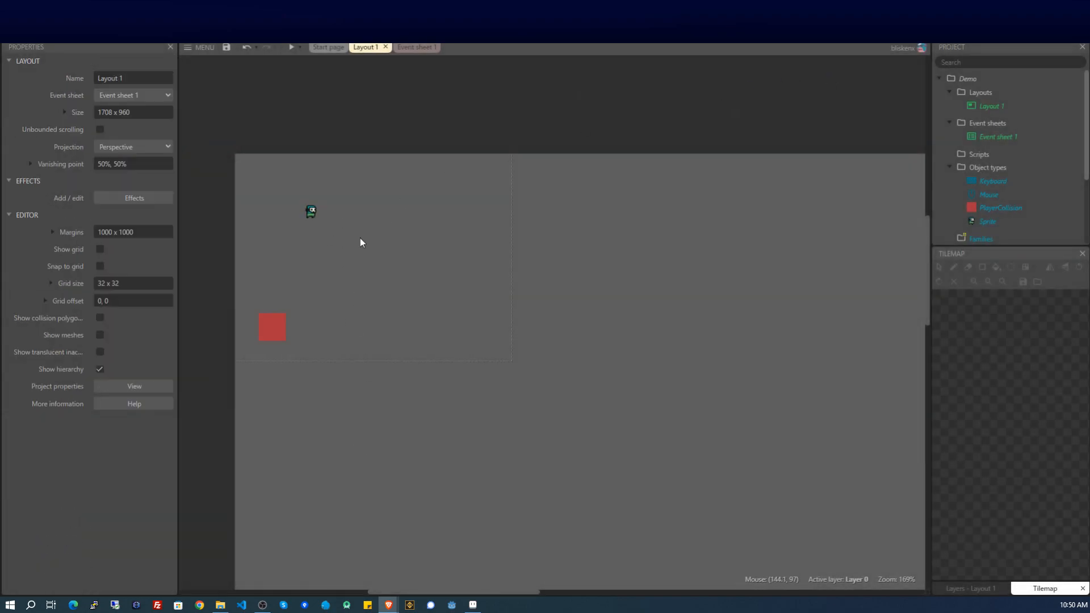
pyautogui.rightClick(360, 238)
pyautogui.click(401, 248)
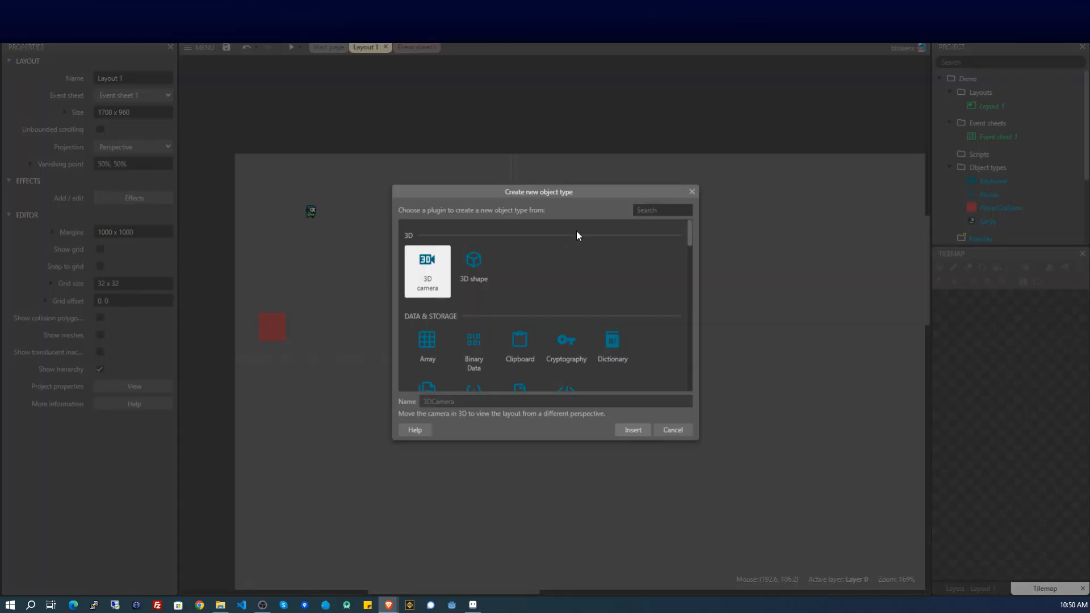
pyautogui.write('spr')
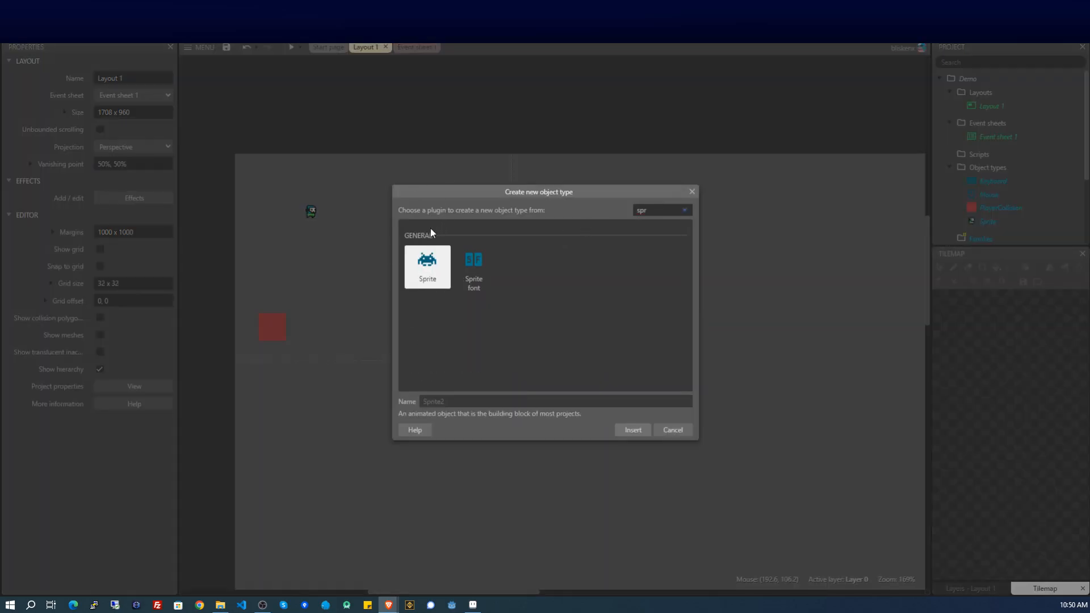
pyautogui.doubleClick(427, 264)
pyautogui.click(403, 244)
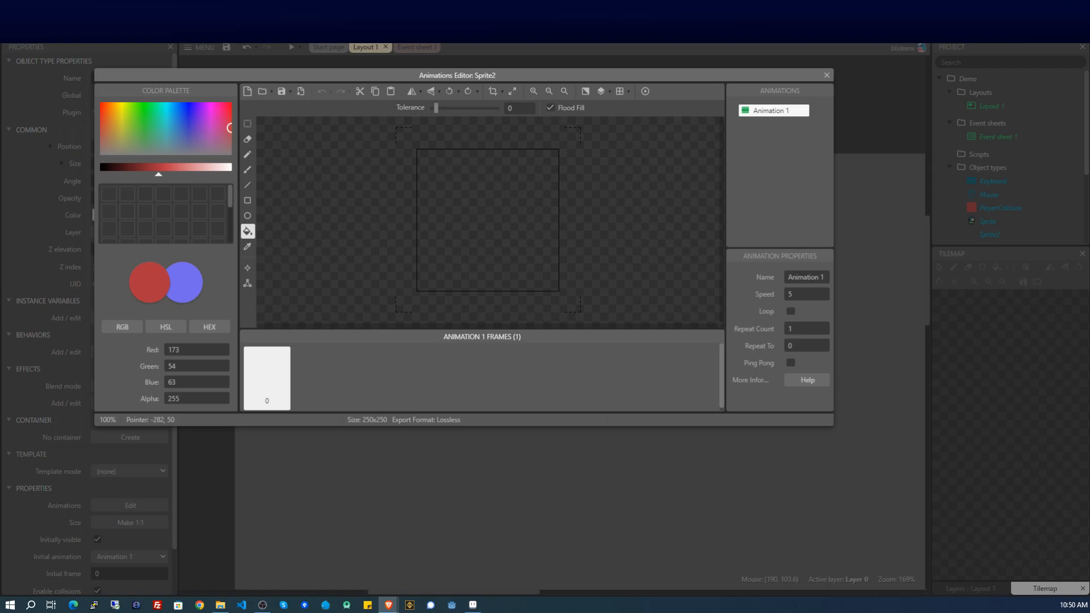
pyautogui.moveTo(3, 258); pyautogui.dragTo(475, 237)
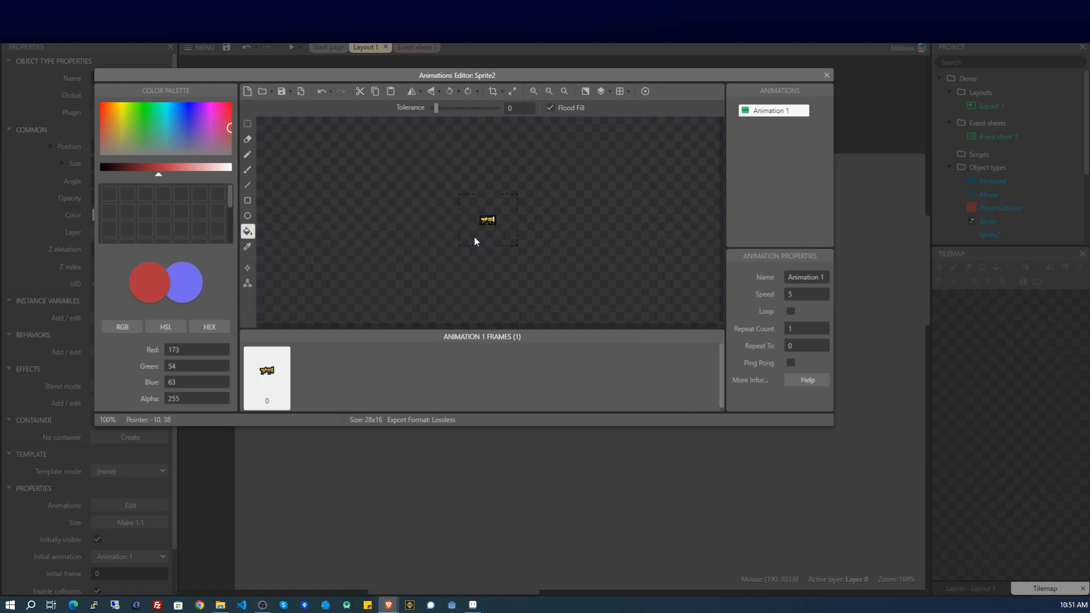
pyautogui.click(826, 75)
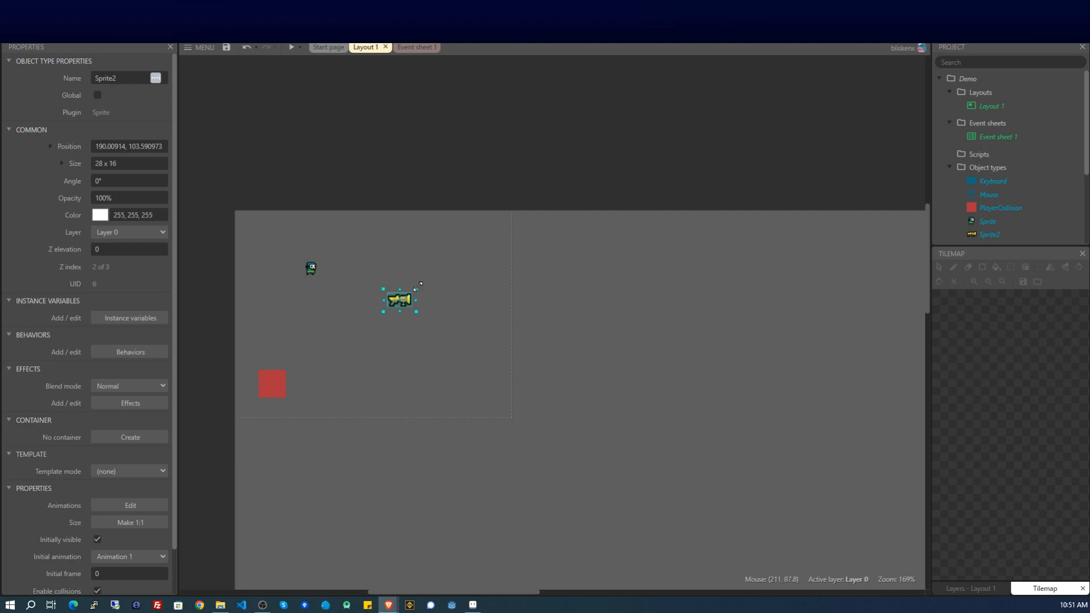
# Shrink the gun sprite from its original 28x16 size.
pyautogui.moveTo(419, 284); pyautogui.dragTo(400, 289)
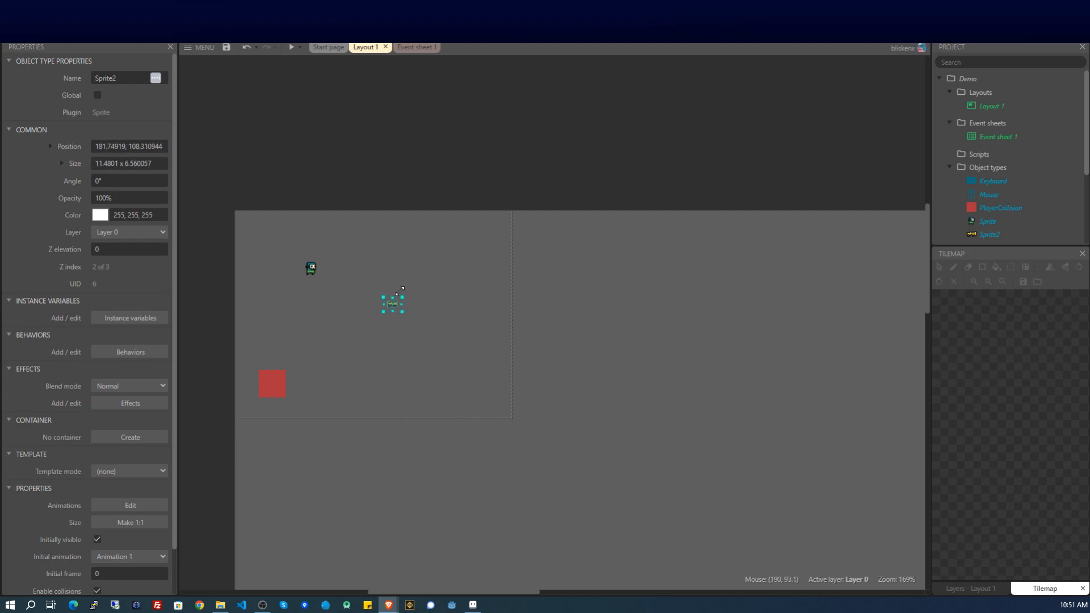
pyautogui.click(311, 285)
pyautogui.keyDown('ctrl'); pyautogui.scroll(3, 300, 307); pyautogui.keyUp('ctrl')
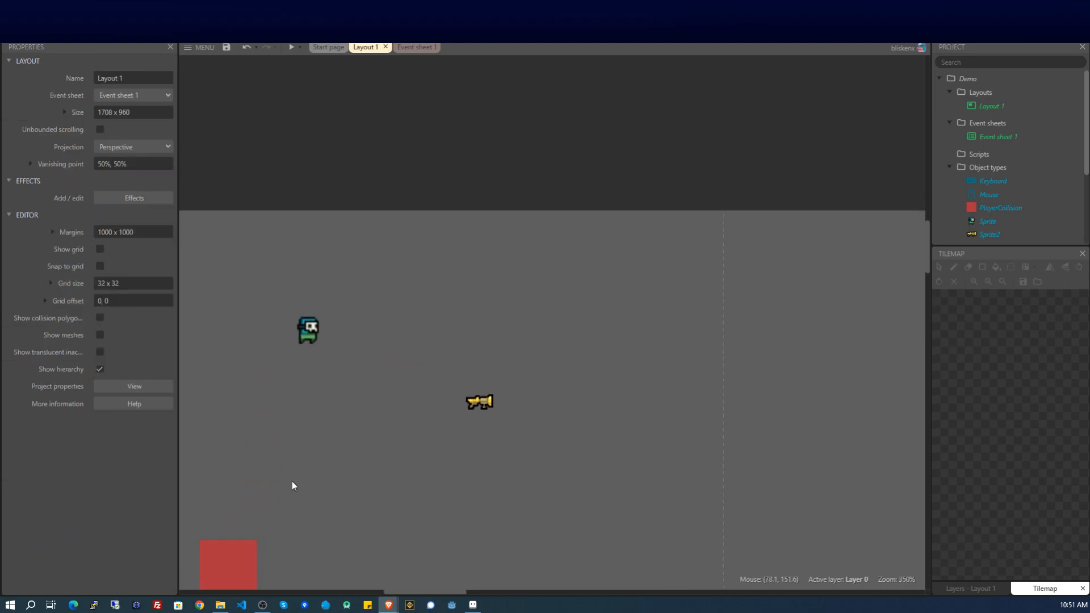
# Move the gun onto the player sprite and shrink it further.
pyautogui.click(482, 403)
pyautogui.moveTo(481, 403); pyautogui.dragTo(314, 335)
pyautogui.doubleClick(312, 335)
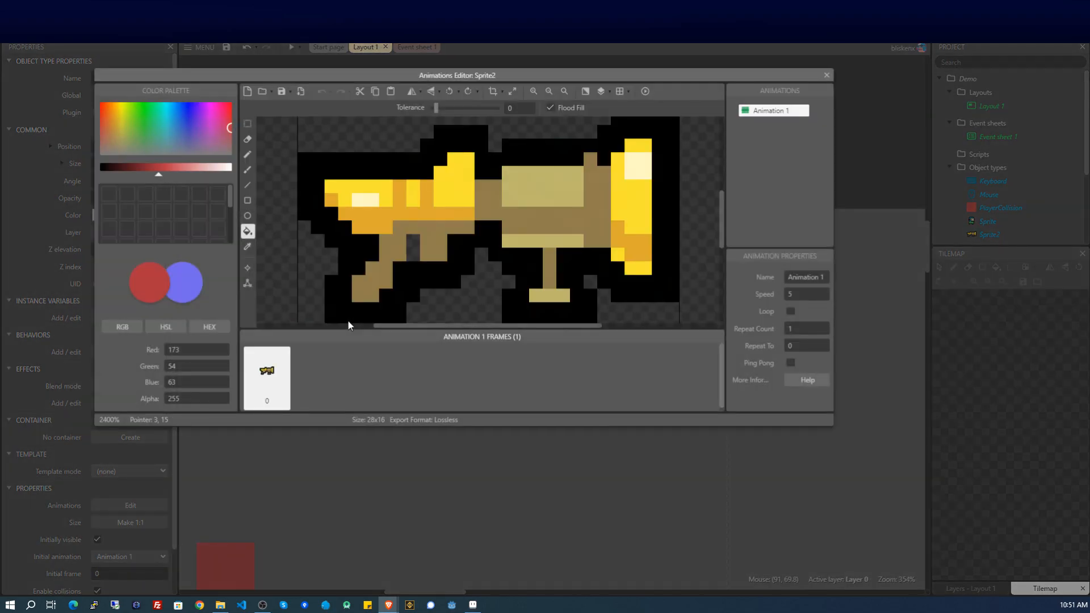
pyautogui.click(827, 75)
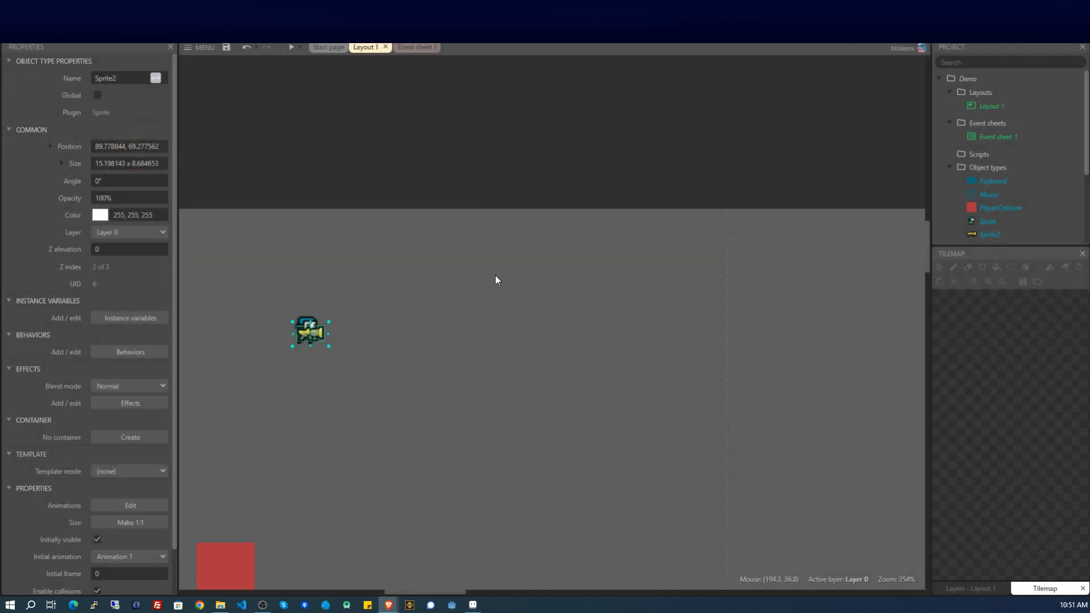
pyautogui.moveTo(331, 316); pyautogui.dragTo(325, 320)
pyautogui.click(325, 356)
# Place gun and player sprites above the layout, raise PlayerCollision, and slightly shrink the gun.
pyautogui.moveTo(302, 337); pyautogui.dragTo(350, 187)
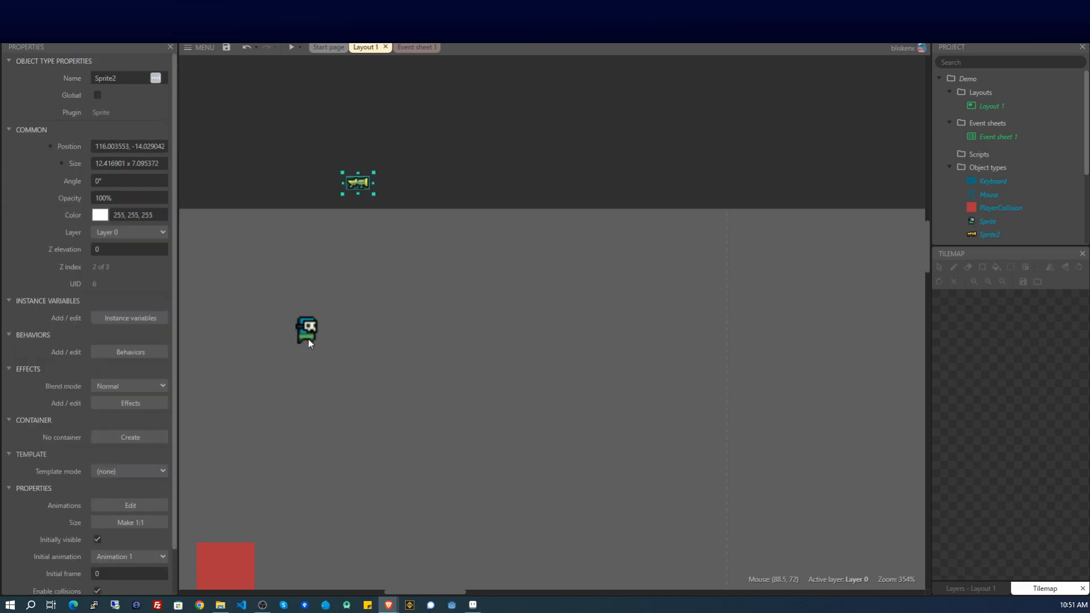
pyautogui.moveTo(309, 338); pyautogui.dragTo(309, 192)
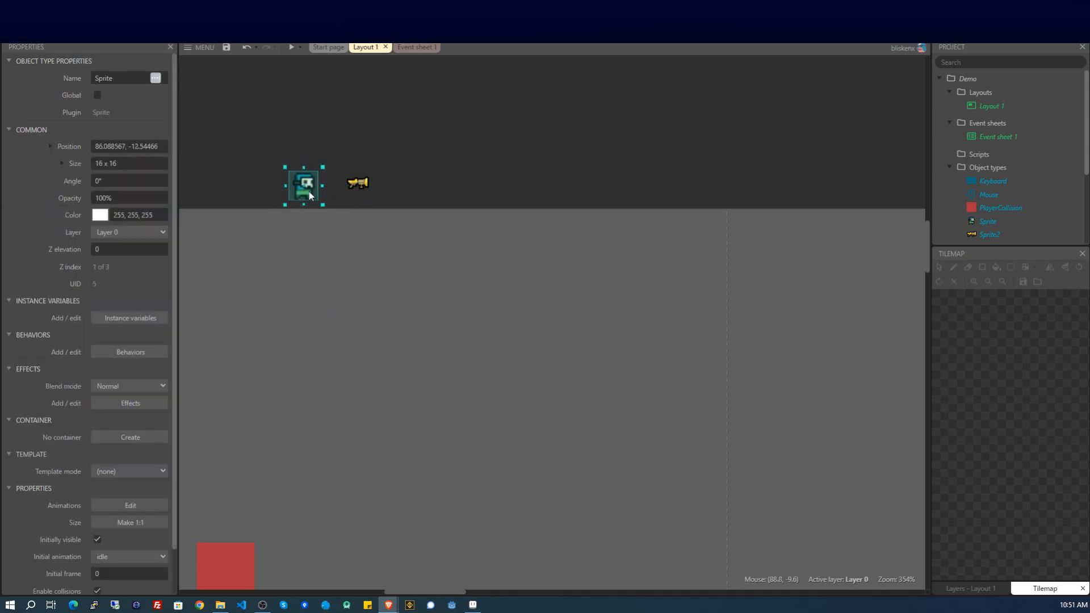
pyautogui.click(339, 461)
pyautogui.moveTo(216, 570); pyautogui.dragTo(214, 396)
pyautogui.click(372, 266)
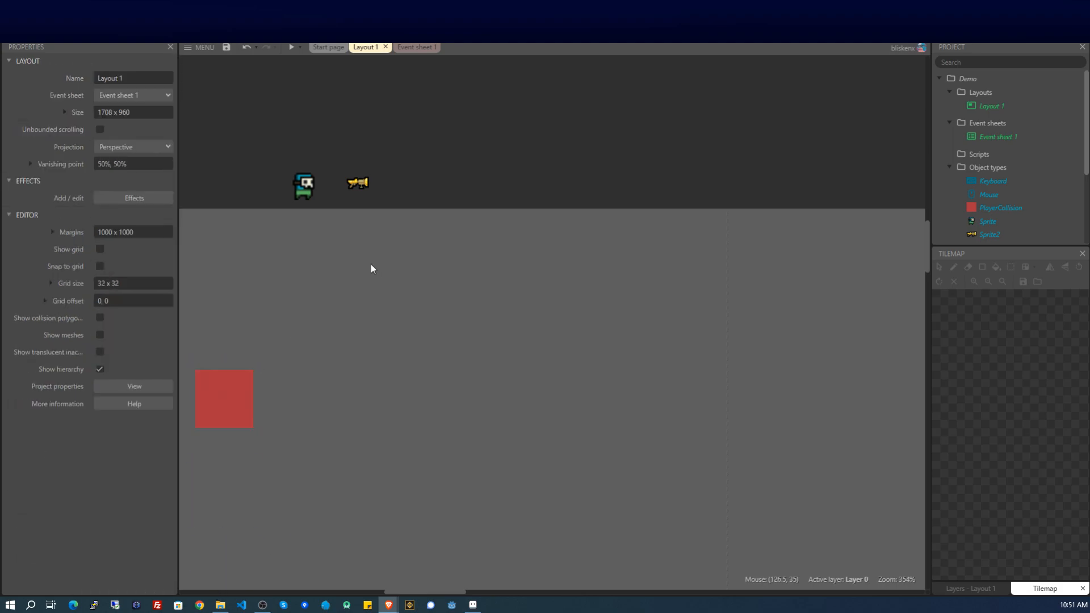
pyautogui.click(362, 185)
pyautogui.moveTo(371, 173); pyautogui.dragTo(370, 170)
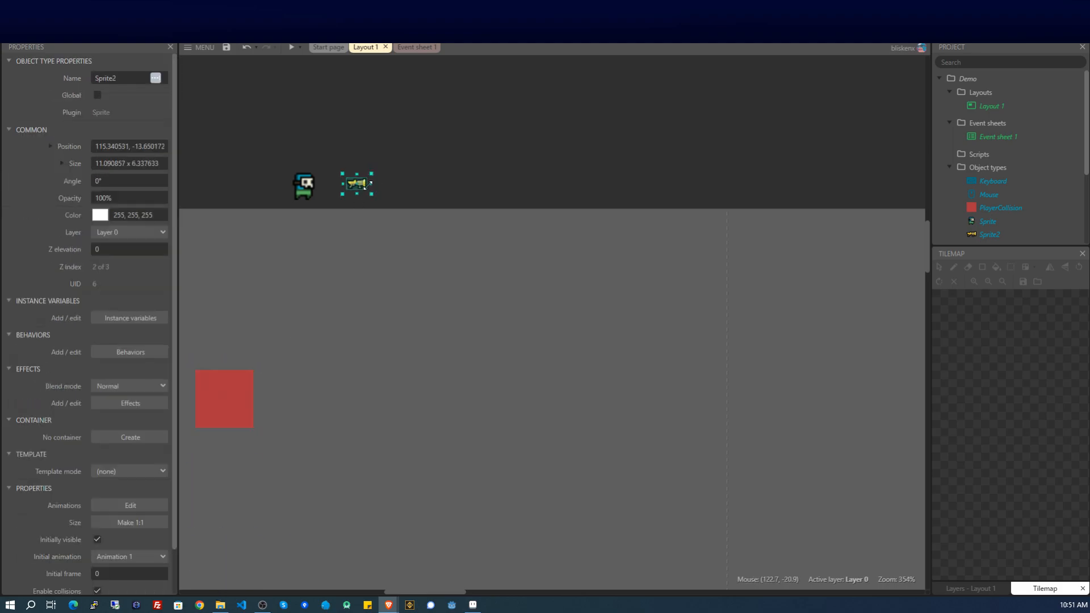
pyautogui.click(321, 199)
pyautogui.click(300, 189)
pyautogui.click(536, 193)
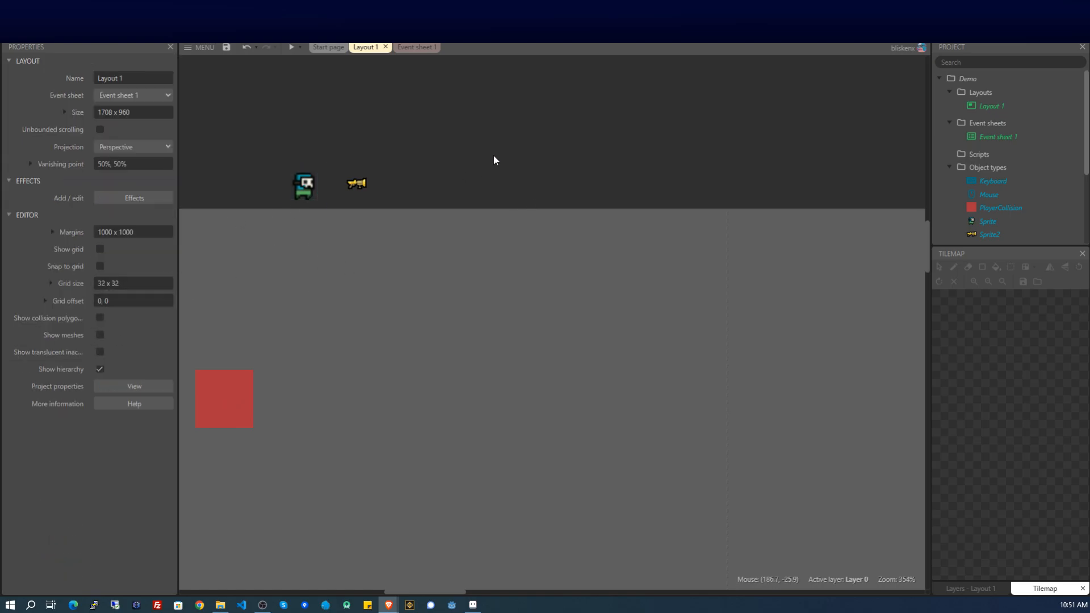
# Turn on Pixel rounding in the project properties.
pyautogui.click(122, 387)
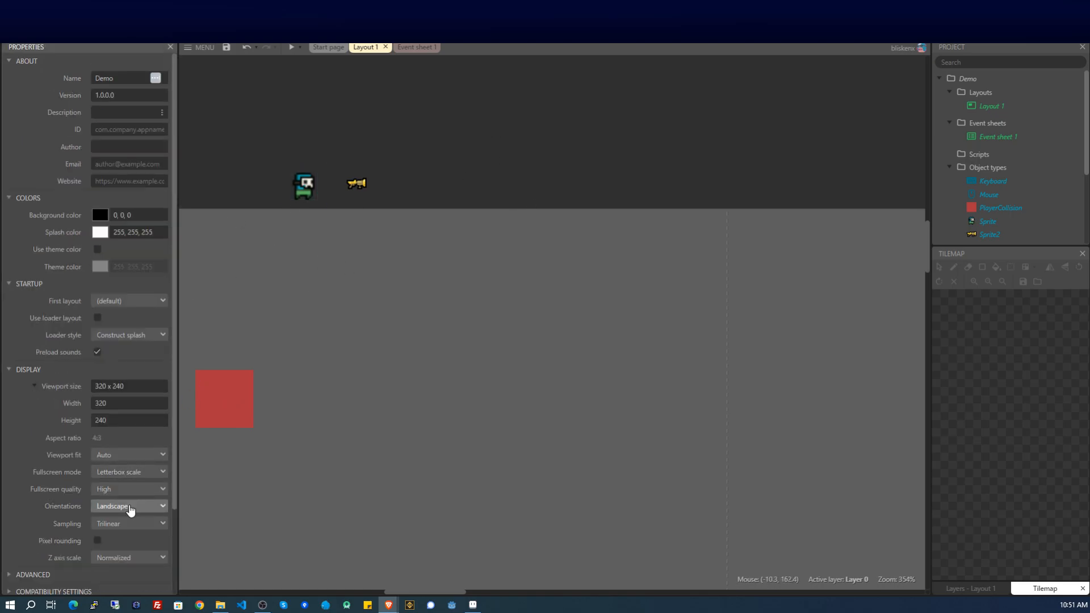
pyautogui.scroll(-1, 129, 507)
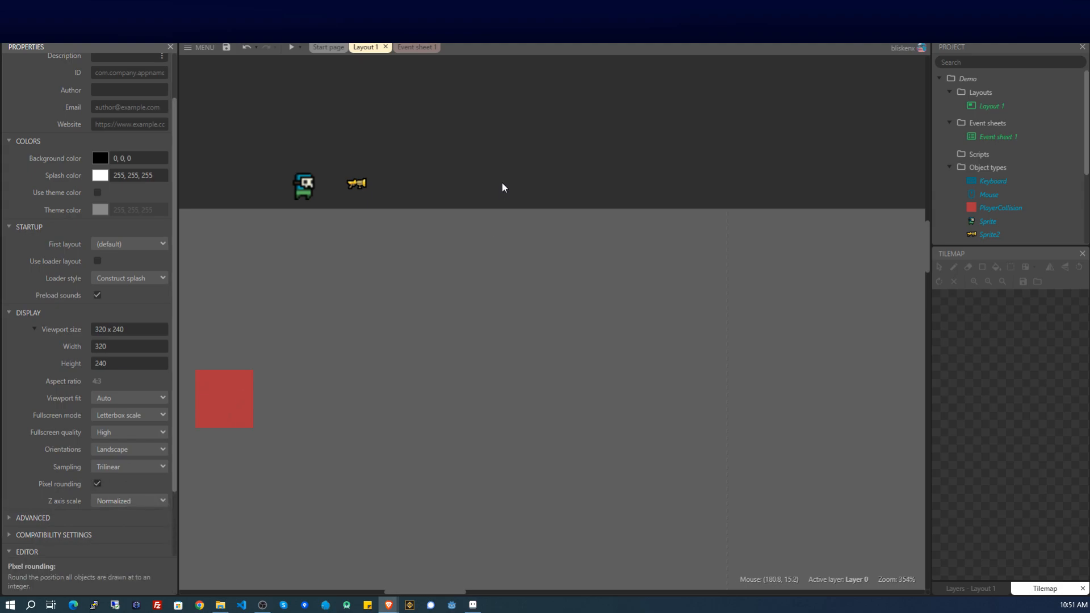
pyautogui.click(415, 189)
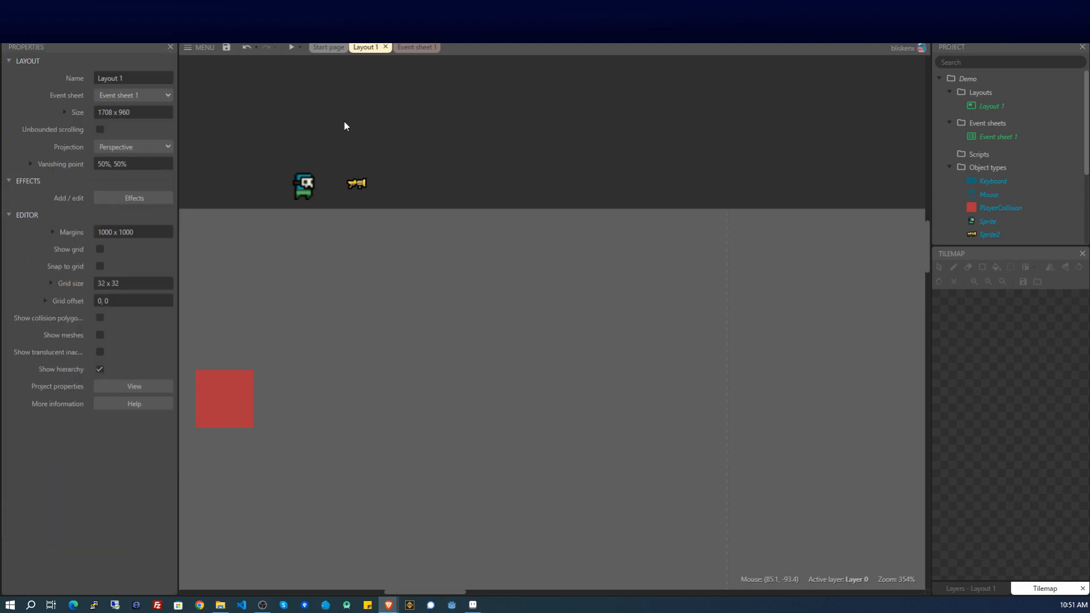
# Add the 8 Direction behavior to PlayerCollision.
pyautogui.click(225, 420)
pyautogui.scroll(-1, 118, 352)
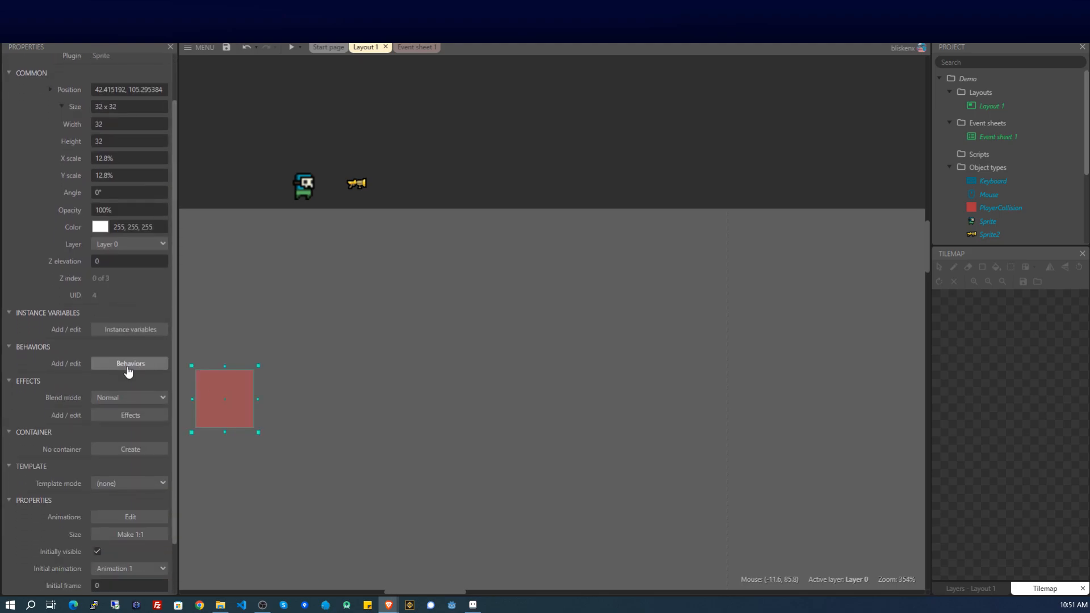
pyautogui.click(130, 364)
pyautogui.click(554, 379)
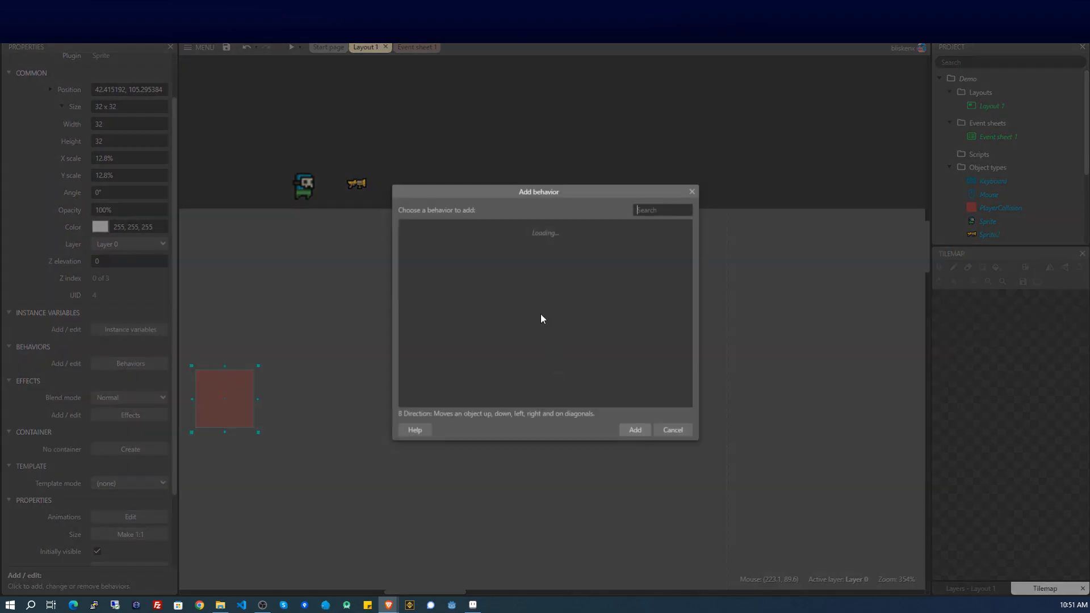
pyautogui.scroll(-3, 512, 308)
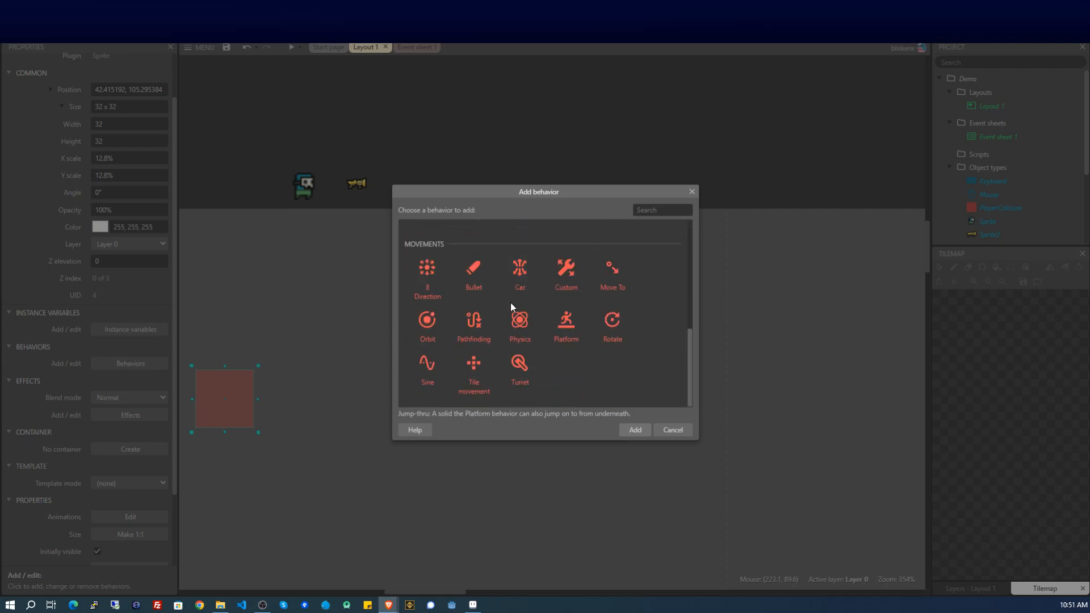
pyautogui.doubleClick(427, 278)
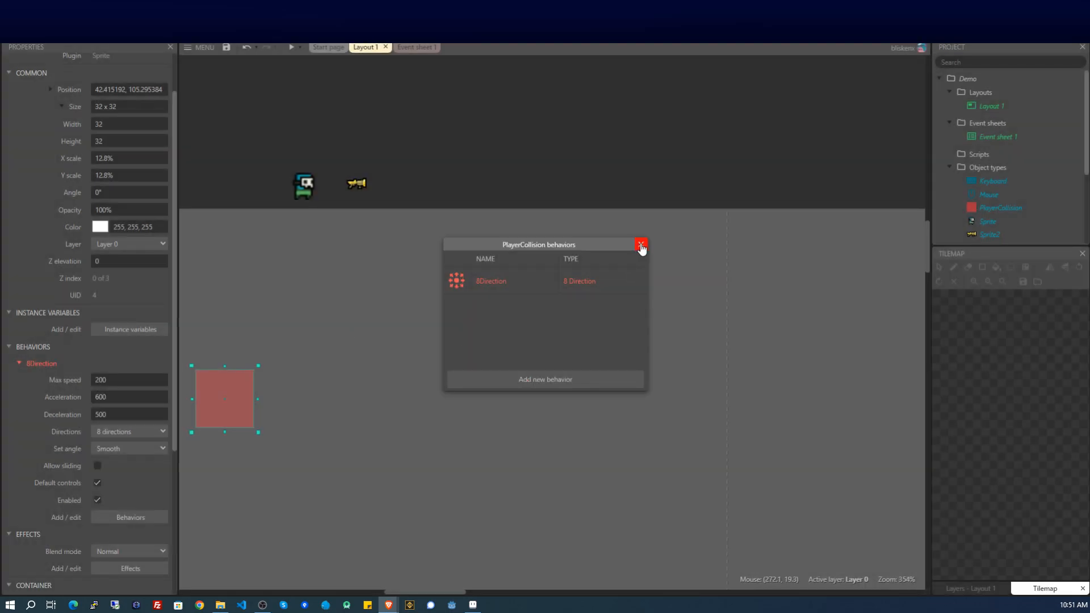
pyautogui.click(640, 245)
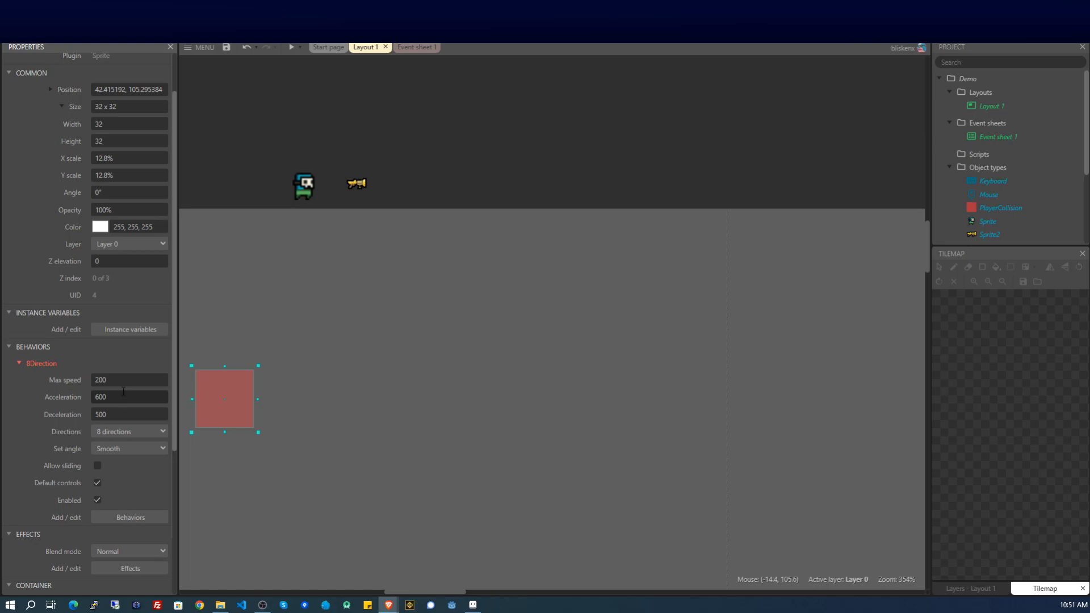
# Set 8 Direction's Set angle to No, Directions to 4, and disable Default controls.
pyautogui.click(152, 448)
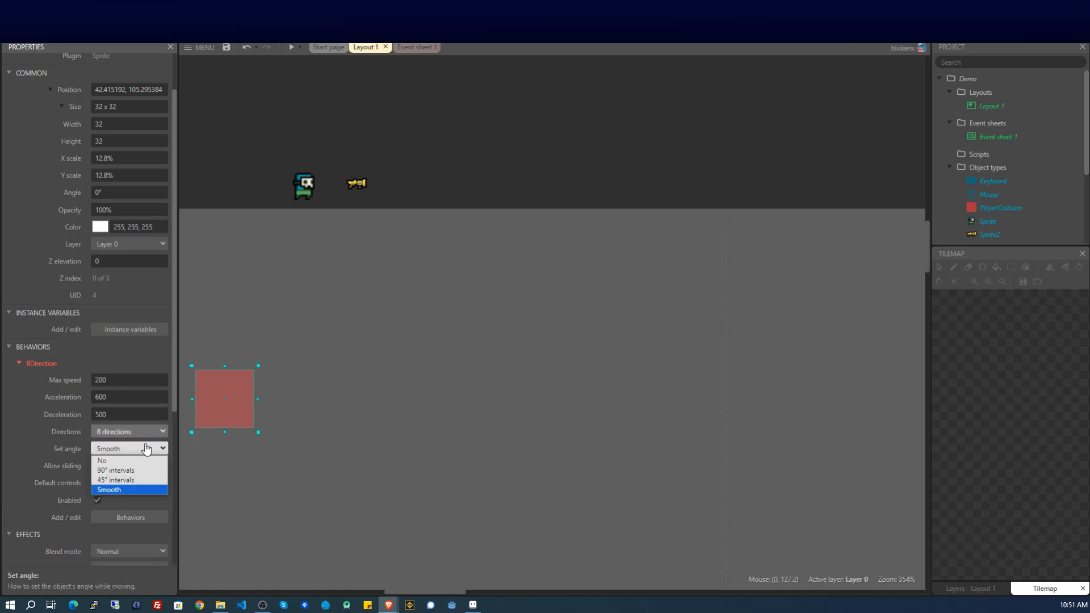
pyautogui.click(128, 461)
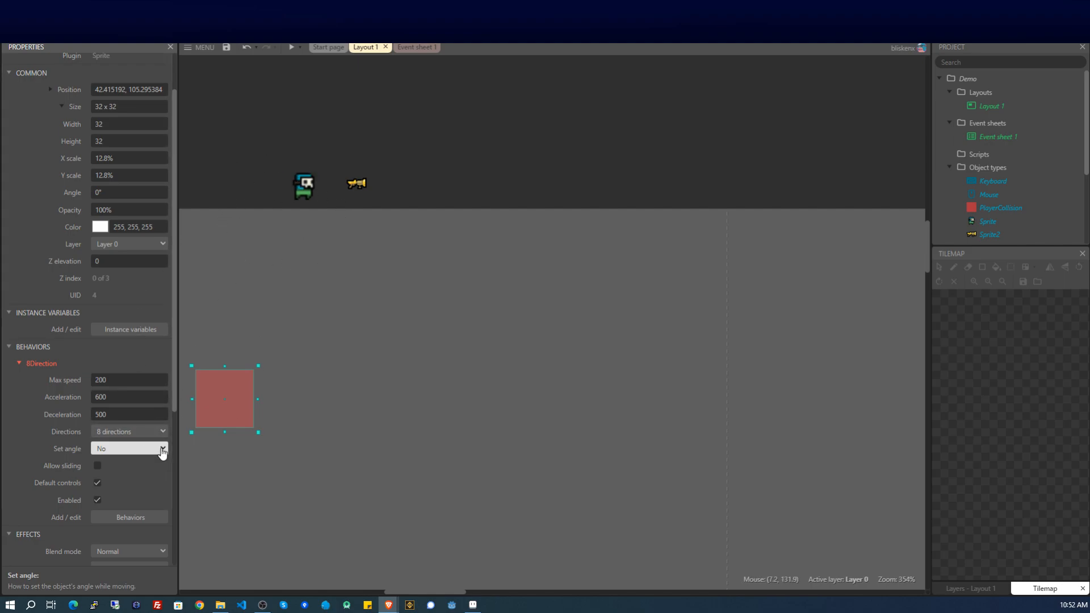
pyautogui.click(135, 435)
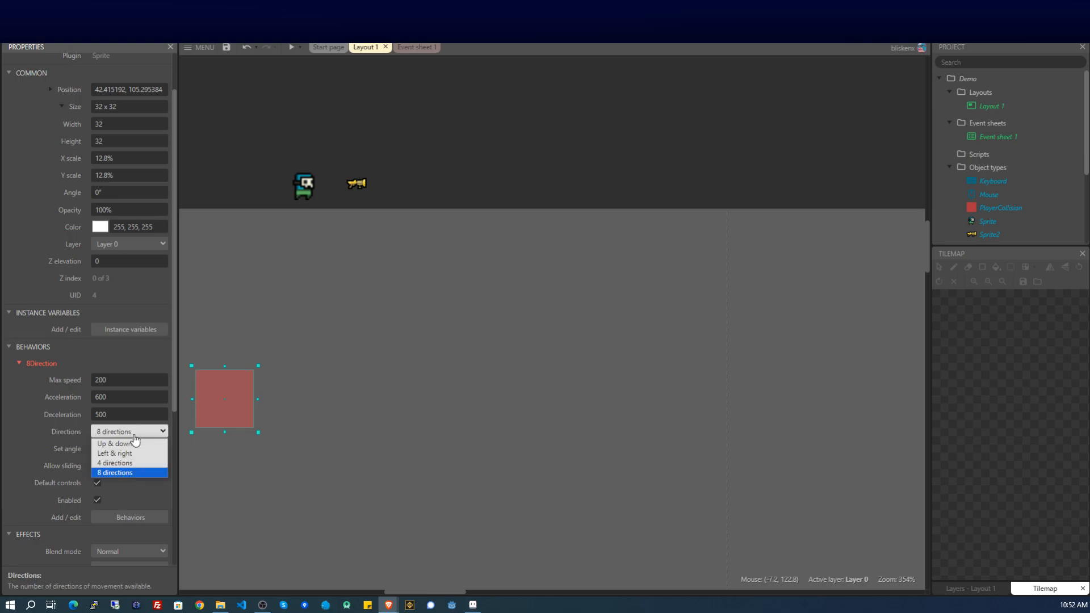
pyautogui.click(136, 462)
pyautogui.click(115, 488)
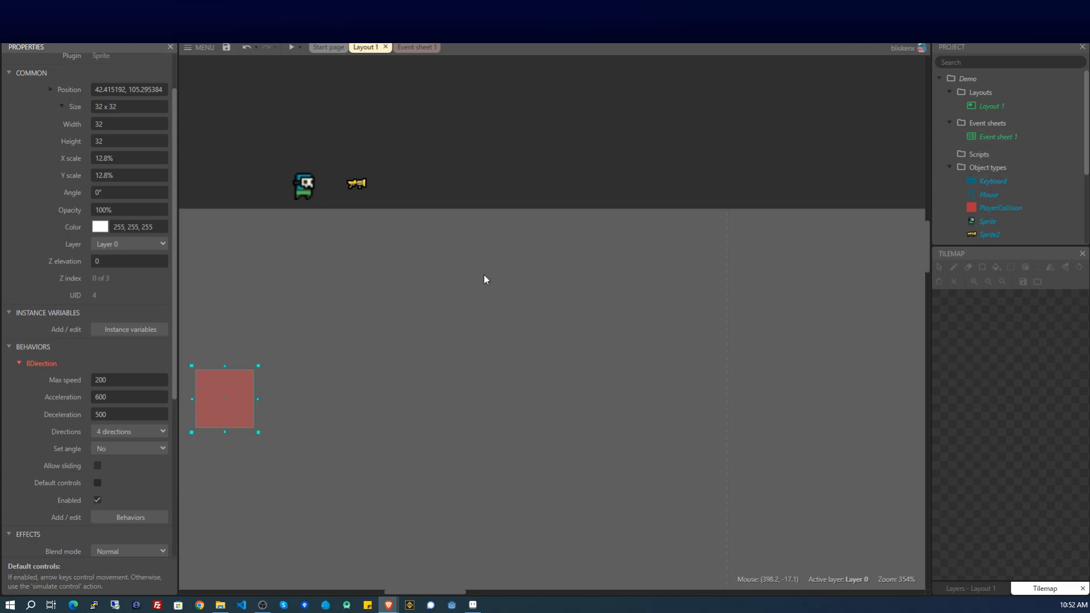
pyautogui.click(365, 286)
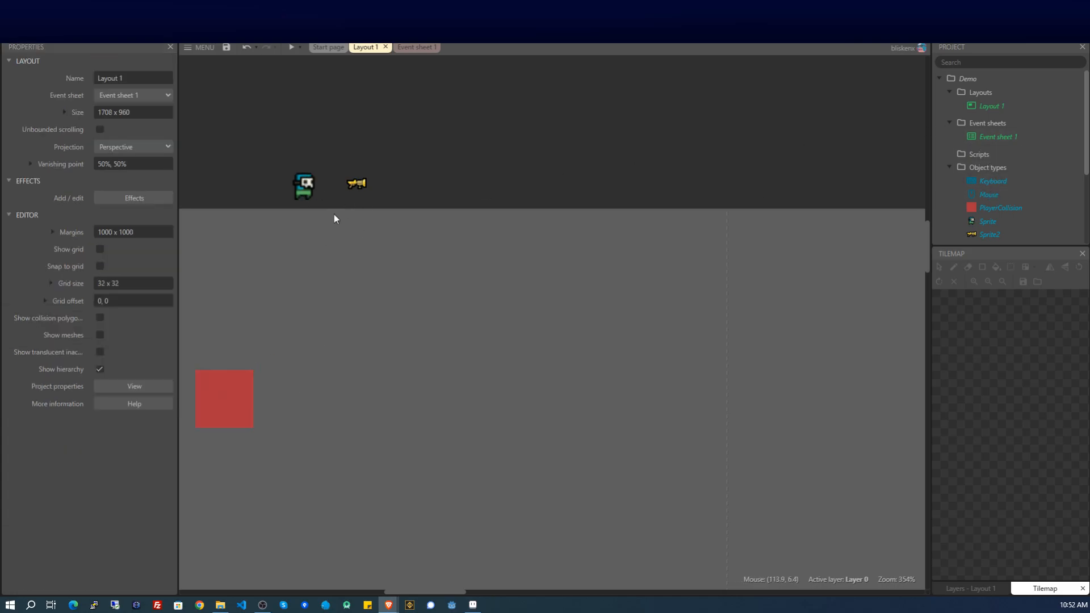
# Add the Pin behavior to the pirate Sprite.
pyautogui.click(305, 190)
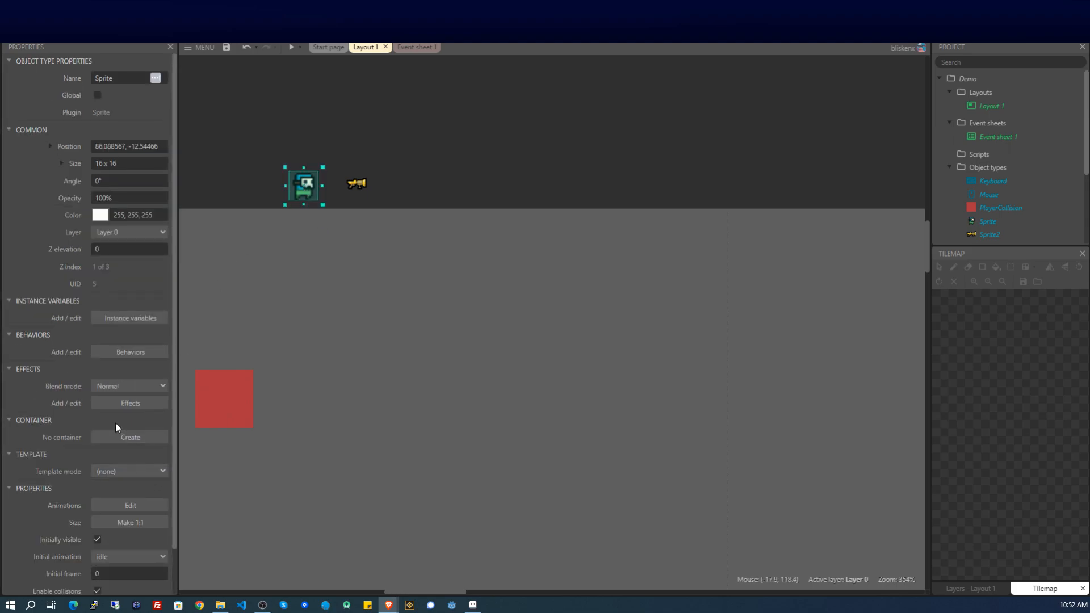
pyautogui.scroll(-1, 119, 420)
pyautogui.scroll(1, 133, 340)
pyautogui.click(142, 353)
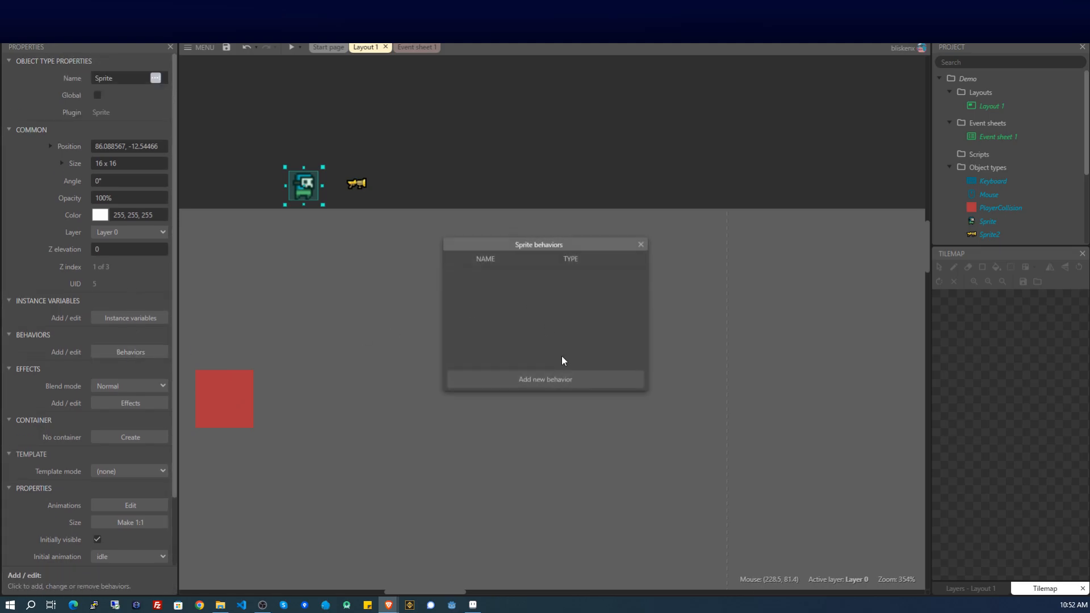
pyautogui.click(557, 380)
pyautogui.scroll(-3, 515, 309)
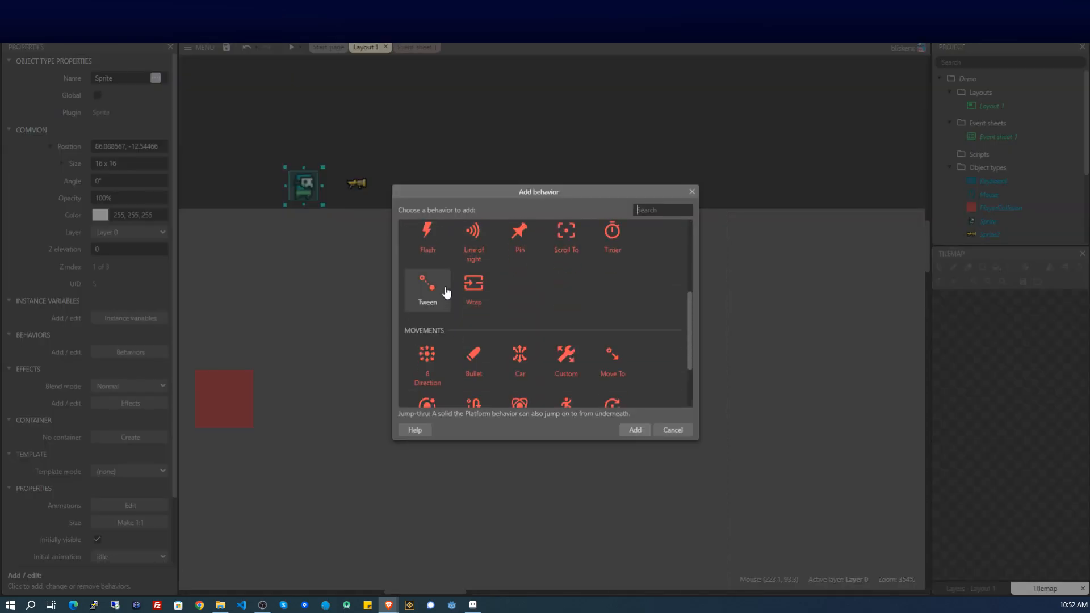
pyautogui.doubleClick(502, 243)
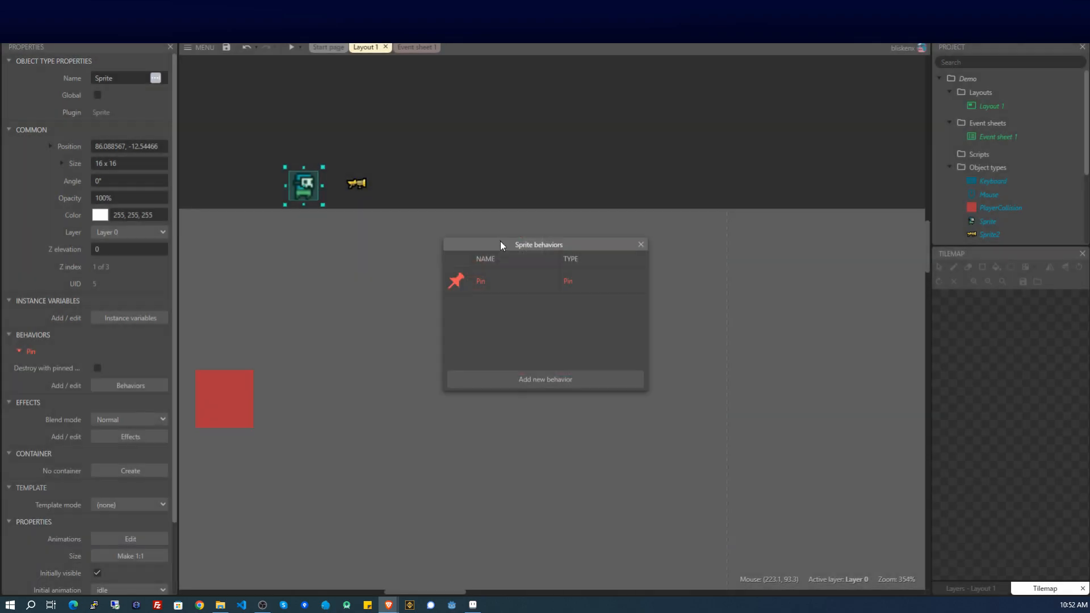
pyautogui.click(640, 244)
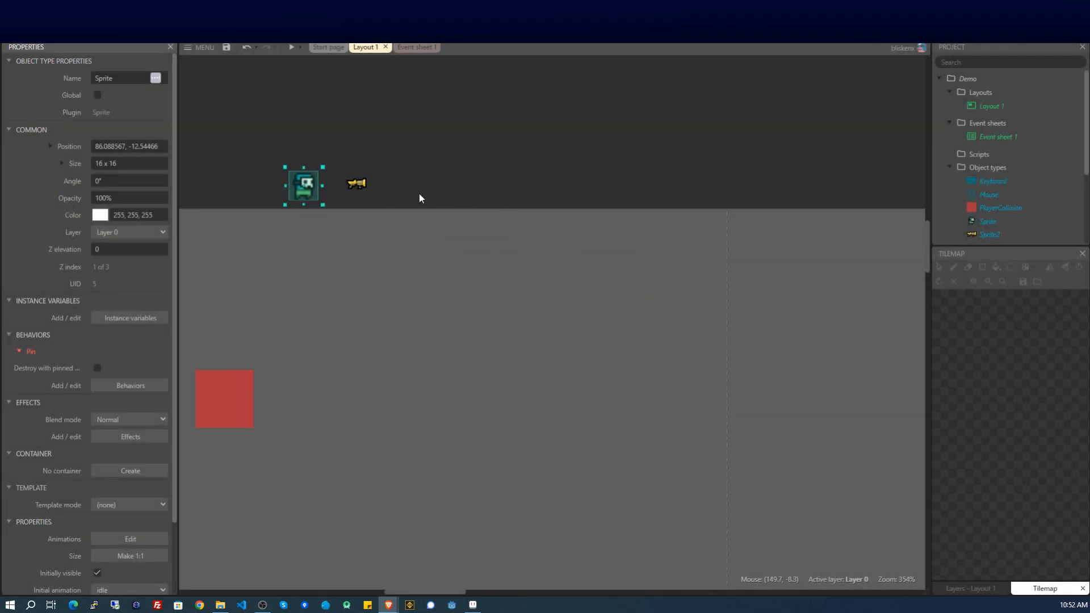
pyautogui.click(367, 186)
# Add the Pin behavior to the gun Sprite2.
pyautogui.click(352, 185)
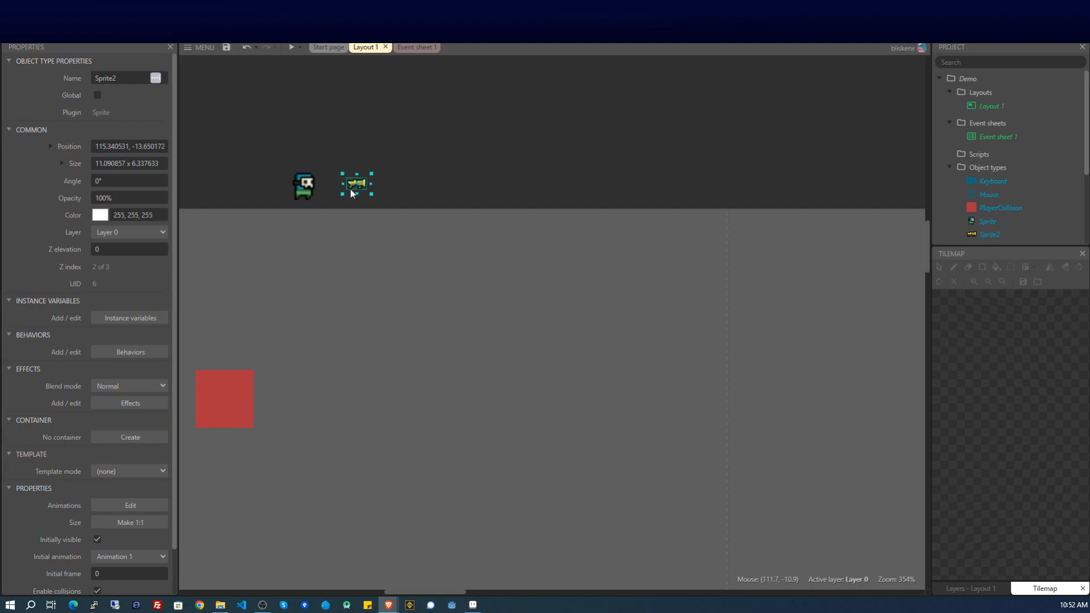
pyautogui.click(121, 352)
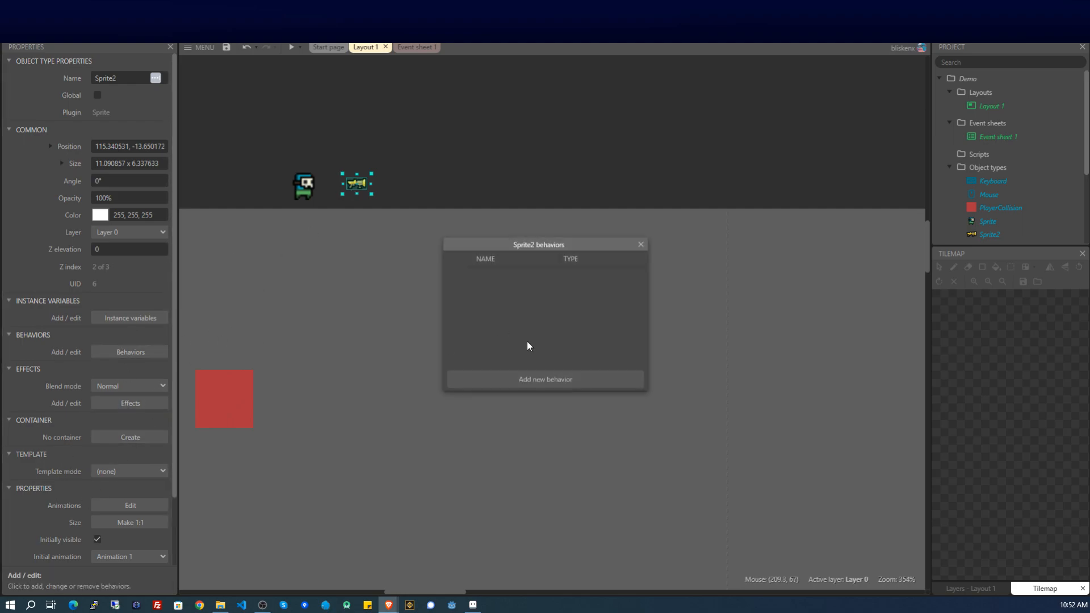
pyautogui.click(525, 380)
pyautogui.scroll(-1, 528, 346)
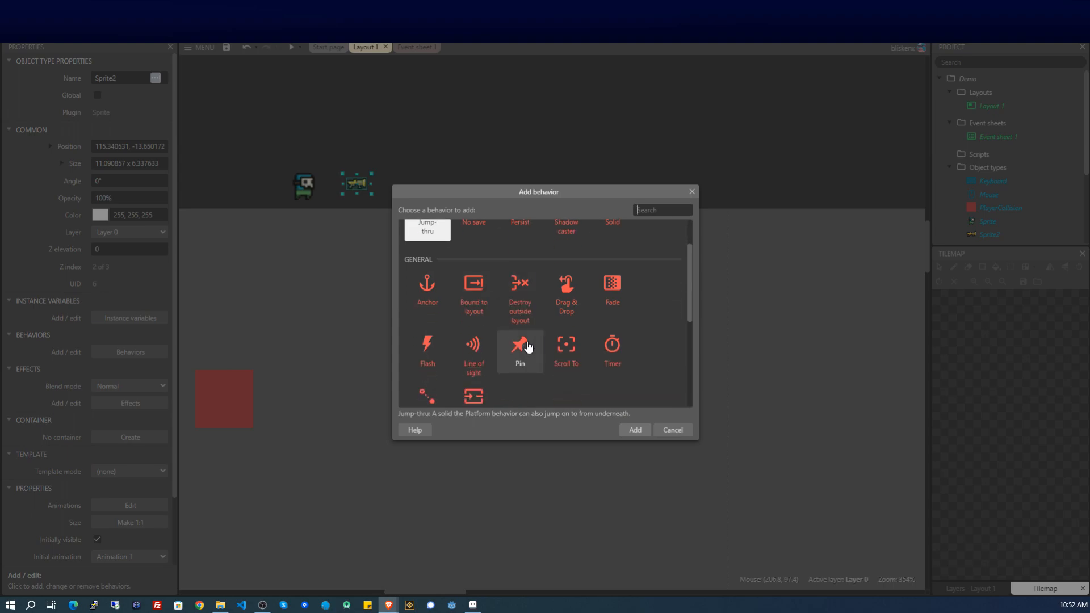
pyautogui.doubleClick(528, 346)
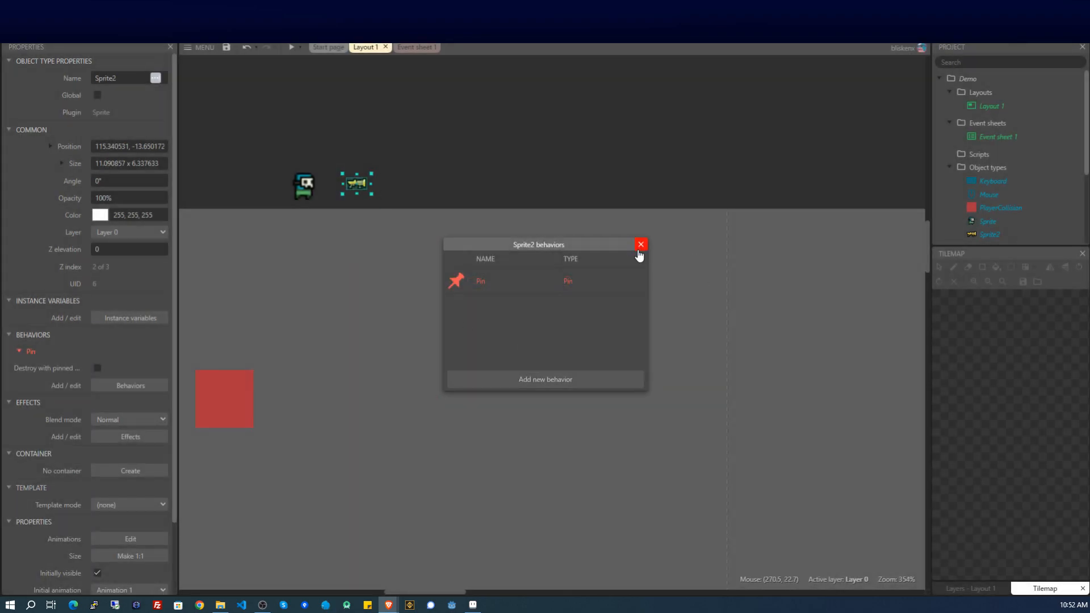
pyautogui.click(640, 245)
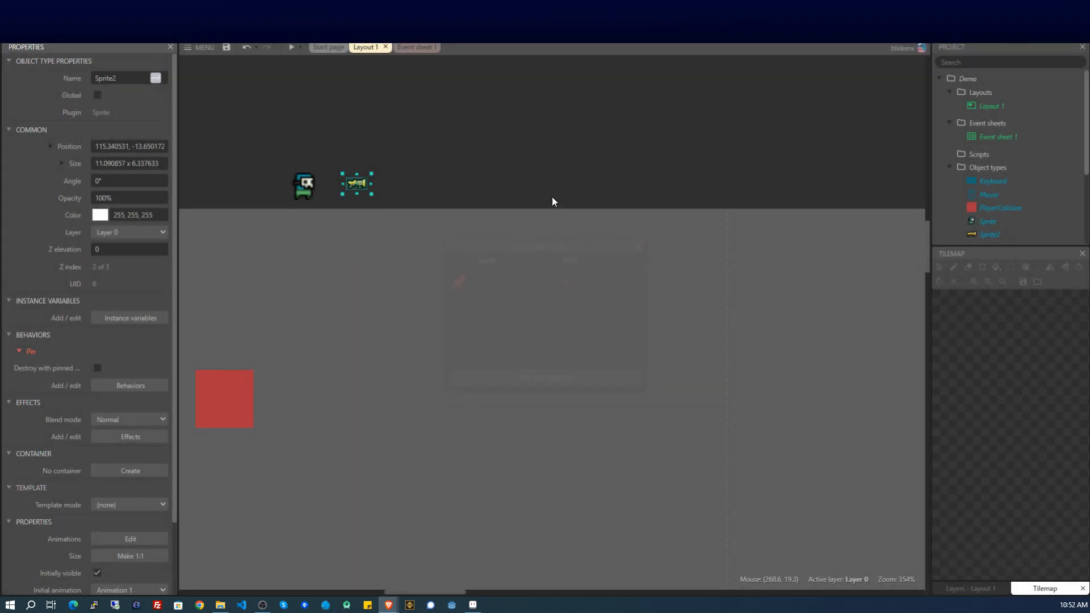
pyautogui.click(238, 389)
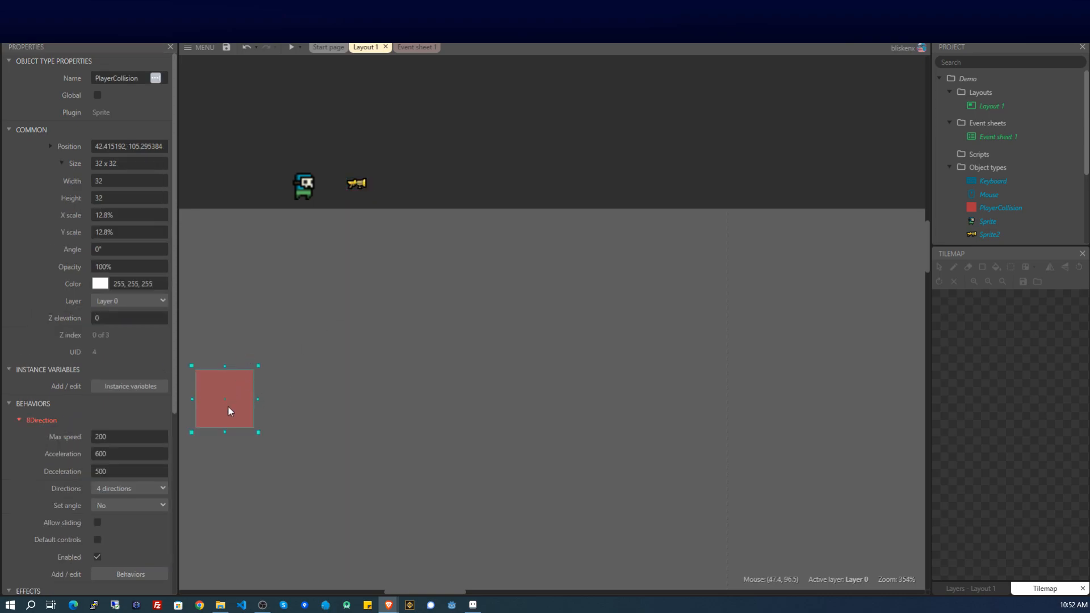
# Create a String instance variable named State on PlayerCollision.
pyautogui.click(131, 391)
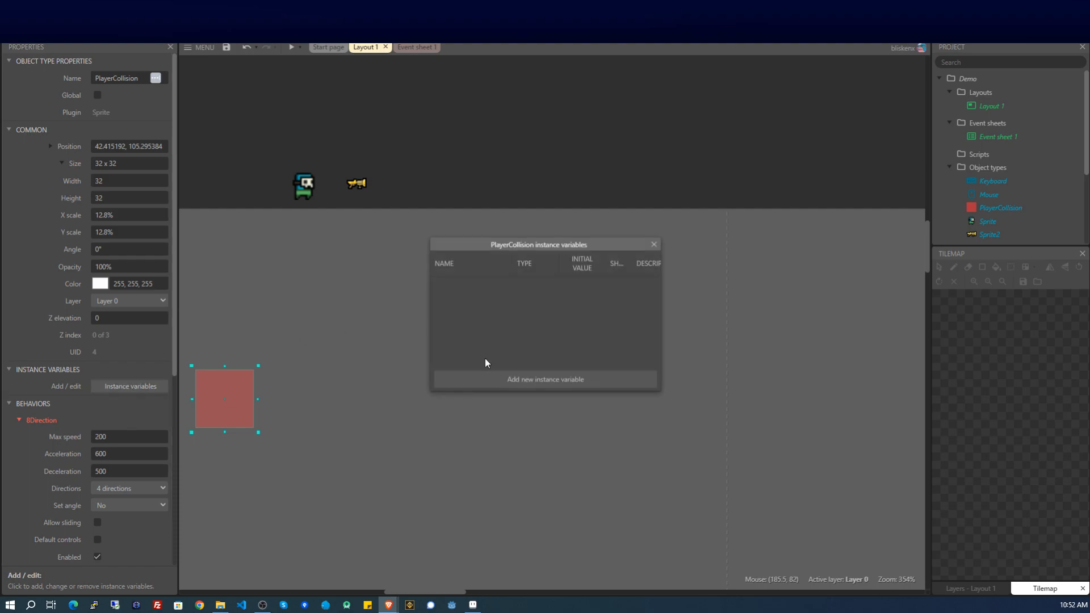
pyautogui.click(501, 375)
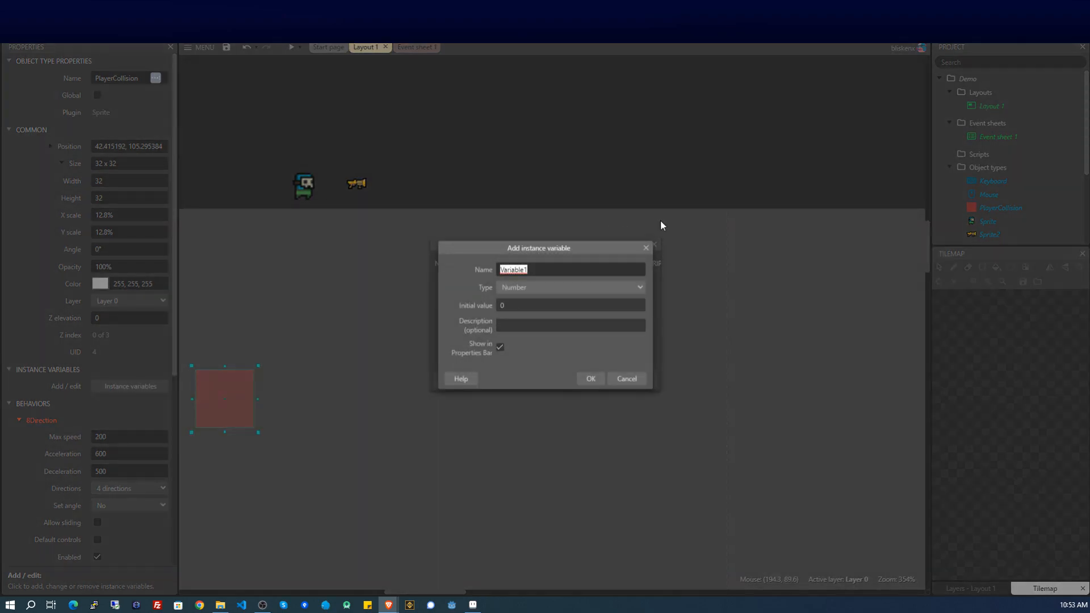
pyautogui.write('State')
pyautogui.click(572, 288)
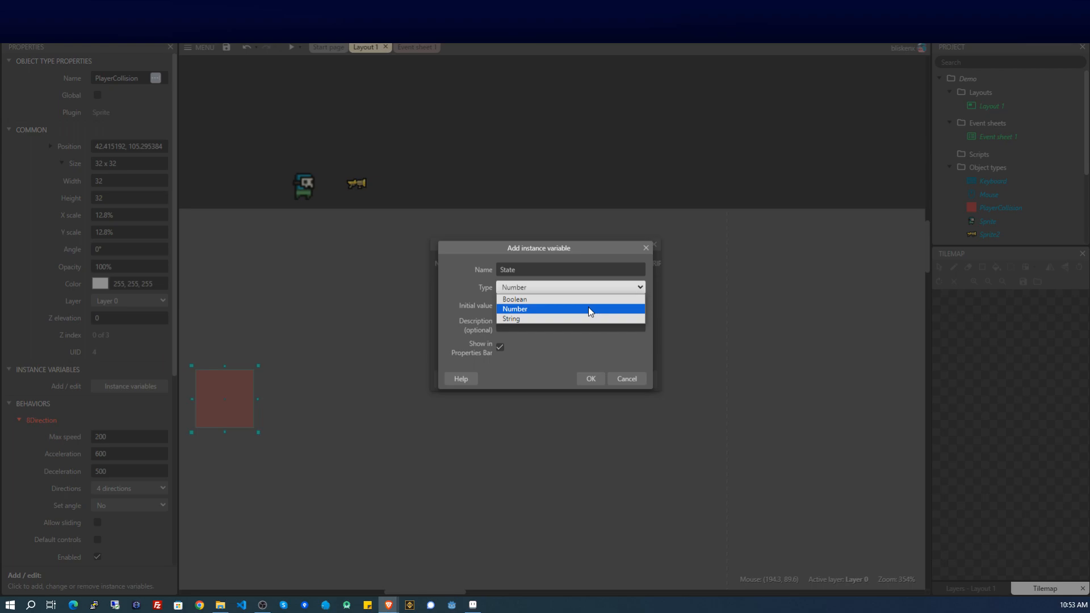
pyautogui.click(574, 318)
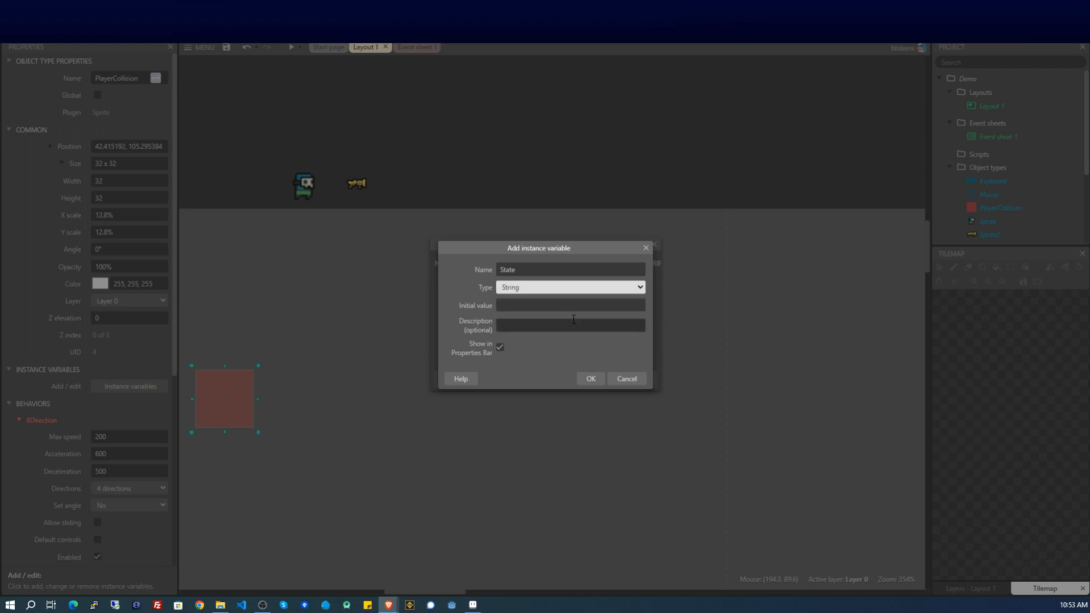
pyautogui.click(591, 379)
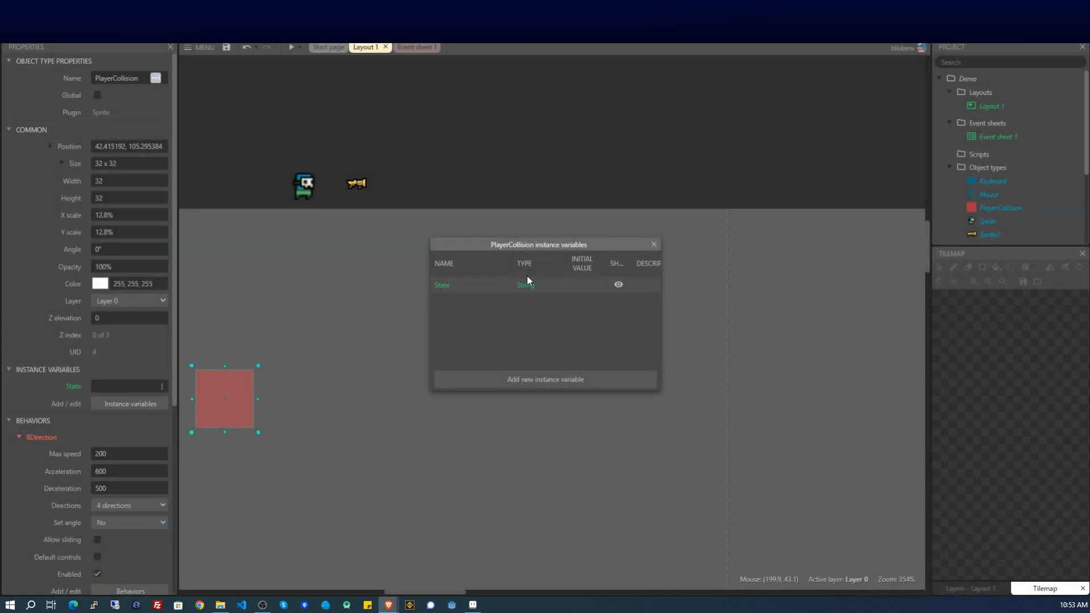
# Set the State variable's initial value to idle.
pyautogui.click(116, 386)
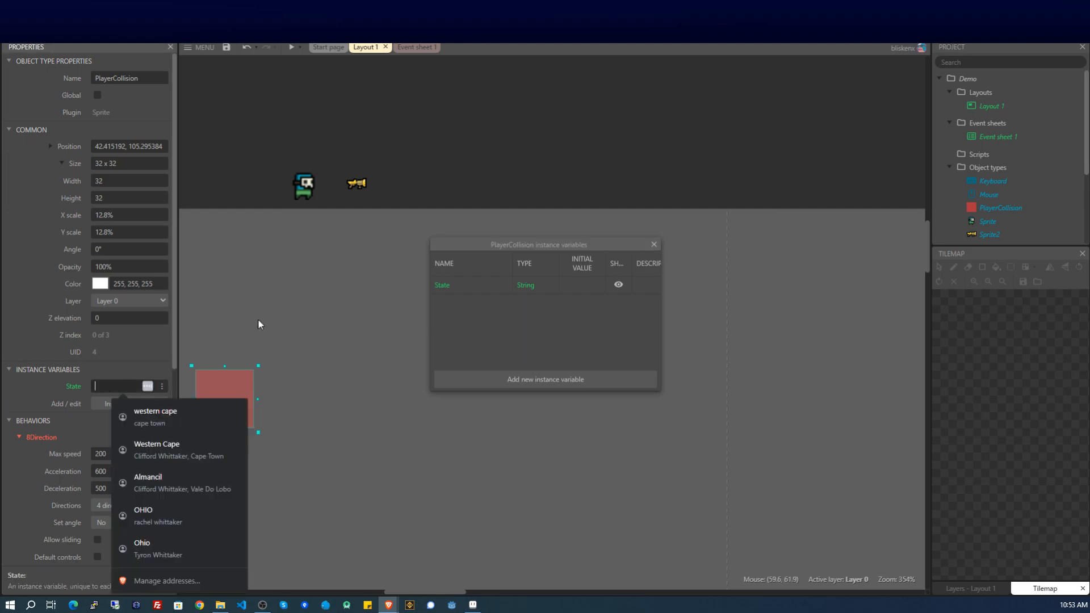
pyautogui.write('idle')
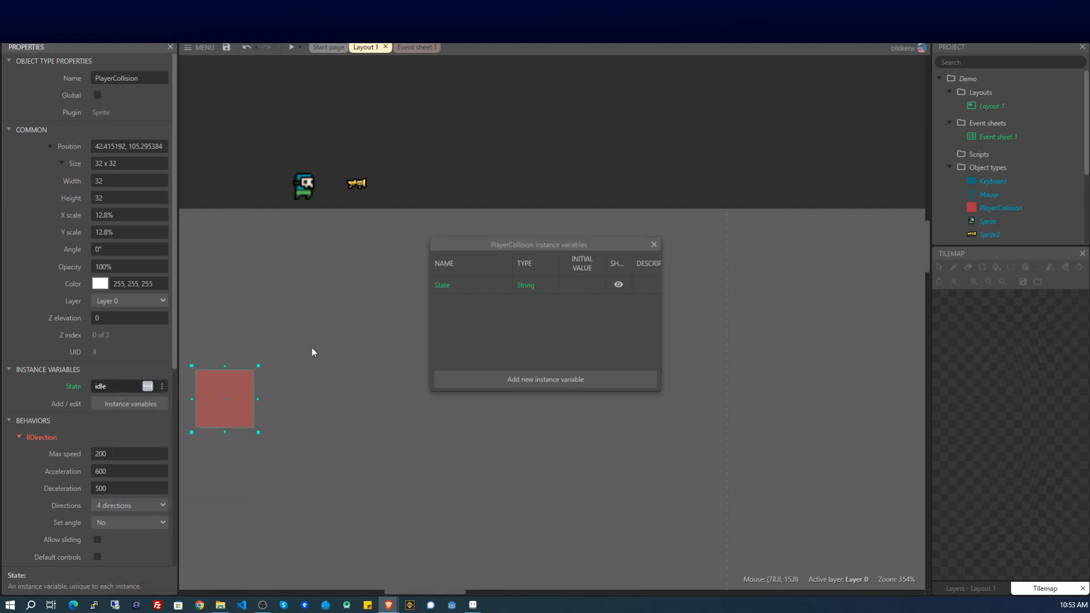
pyautogui.click(312, 351)
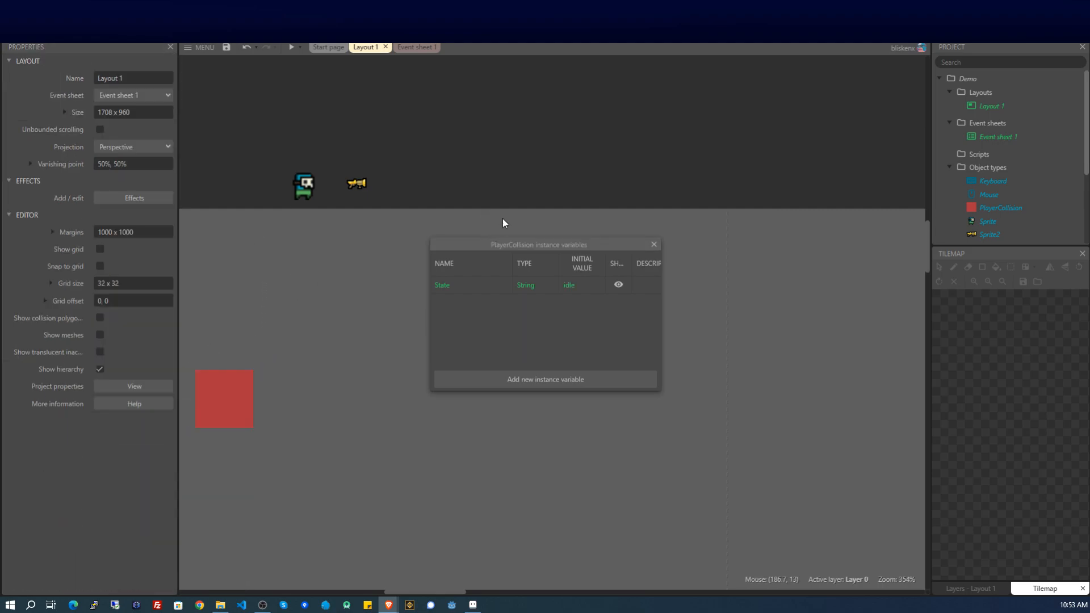
# Close the instance variables list, uncheck Initially visible for PlayerCollision, and switch to Event sheet 1.
pyautogui.moveTo(518, 241); pyautogui.dragTo(506, 239)
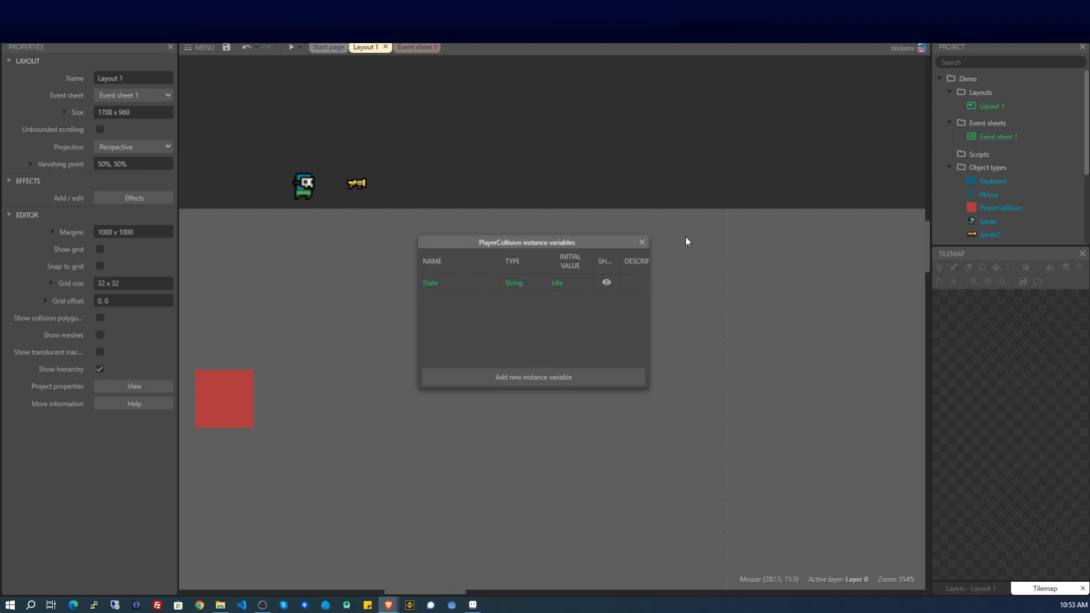
pyautogui.click(642, 242)
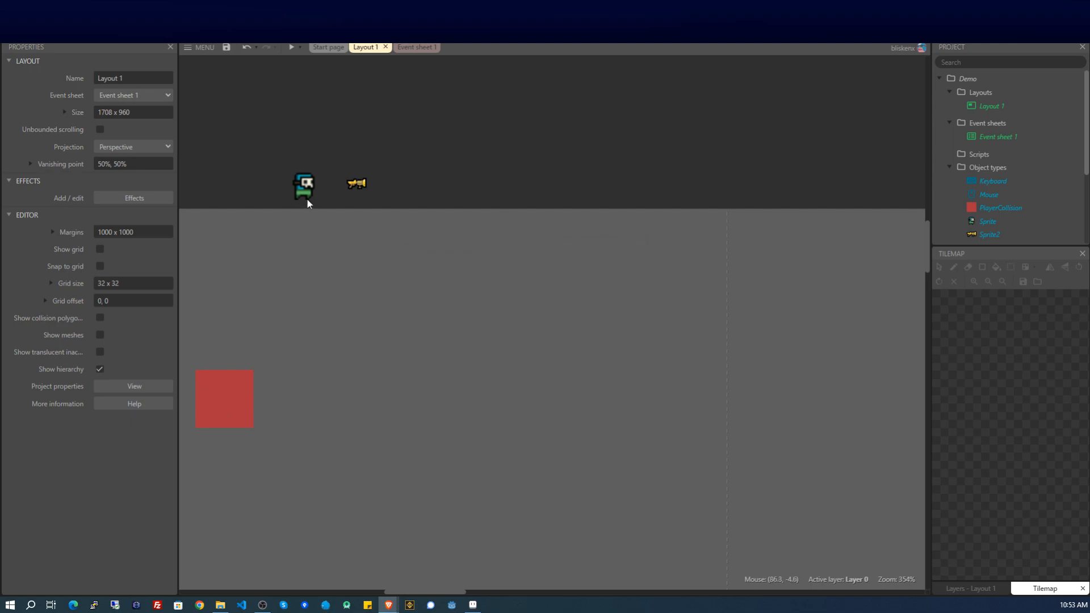
pyautogui.click(207, 404)
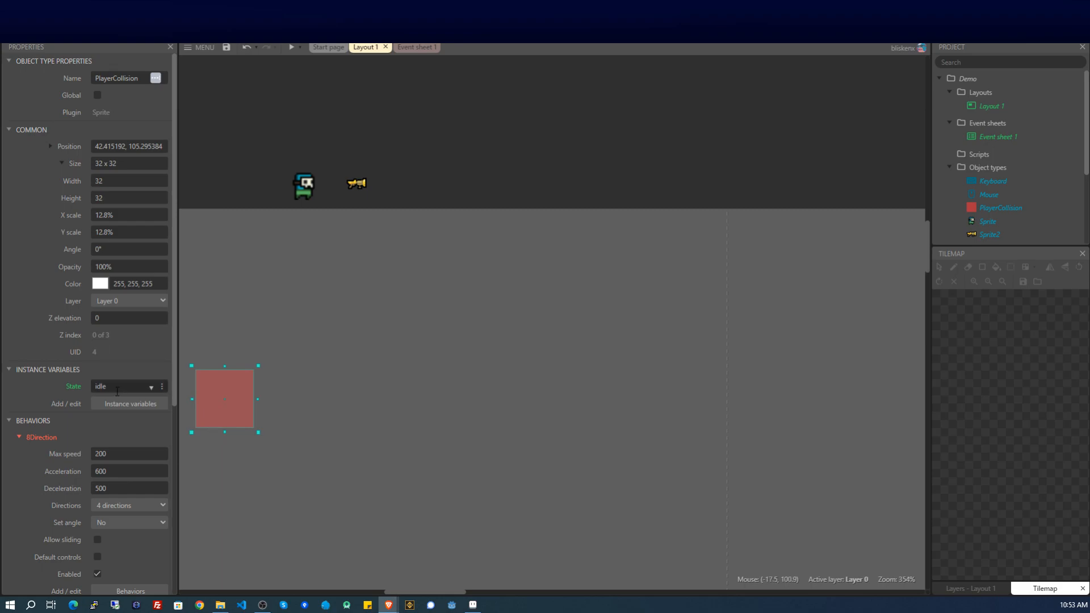
pyautogui.scroll(-5, 99, 379)
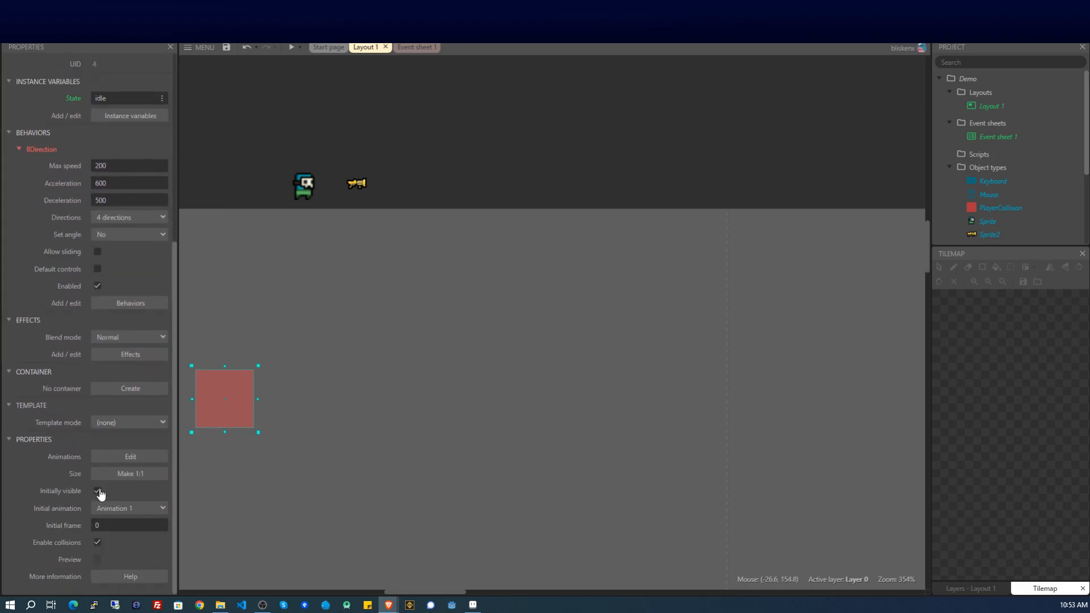
pyautogui.click(98, 489)
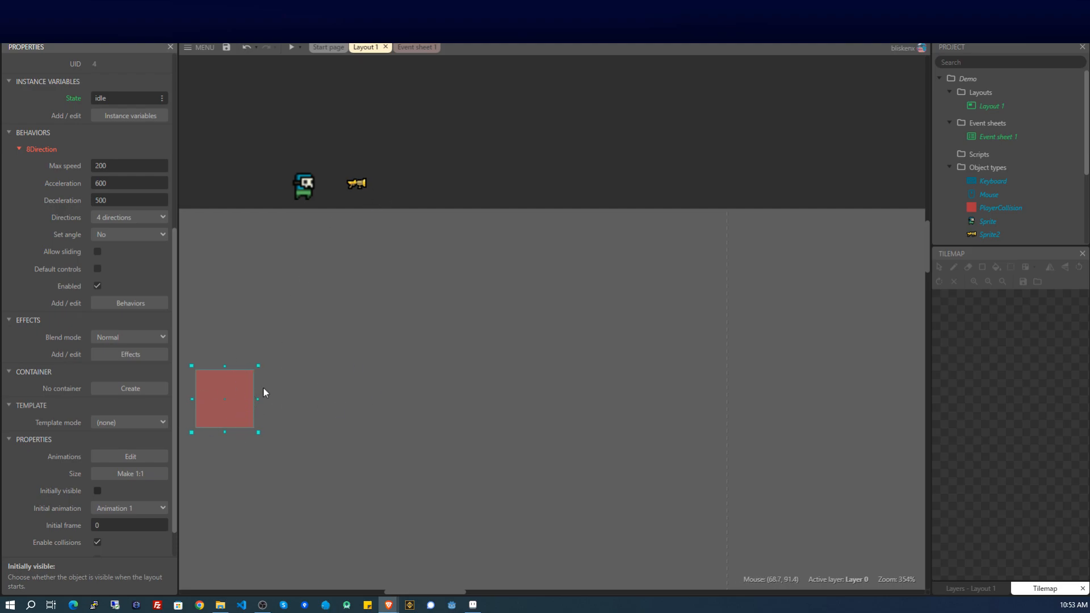
pyautogui.click(409, 50)
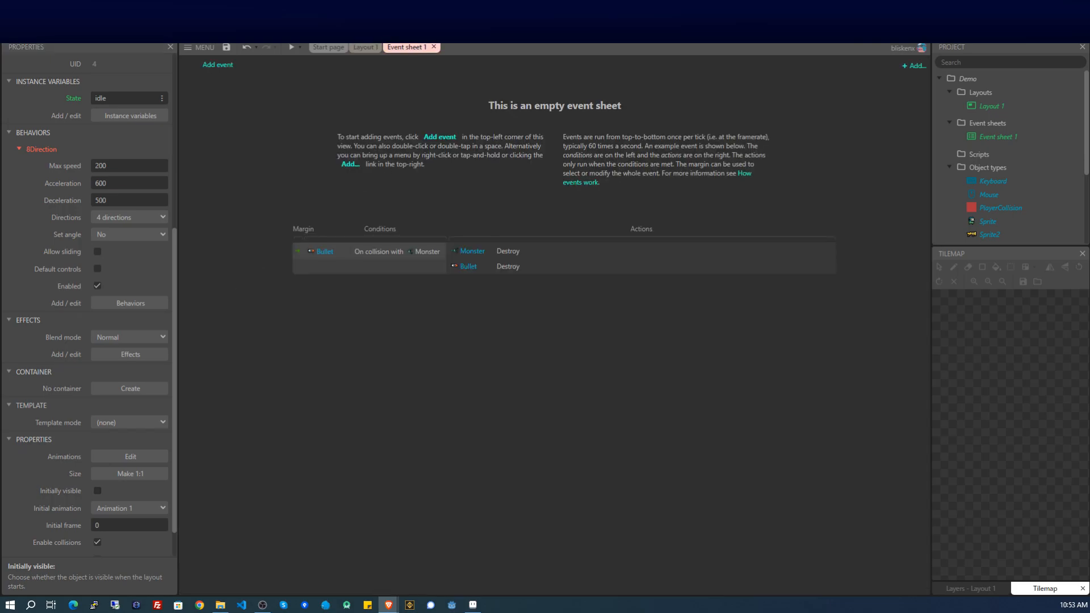
# Add an event group named 'Player Movement' to Event sheet 1.
pyautogui.rightClick(328, 302)
pyautogui.click(372, 401)
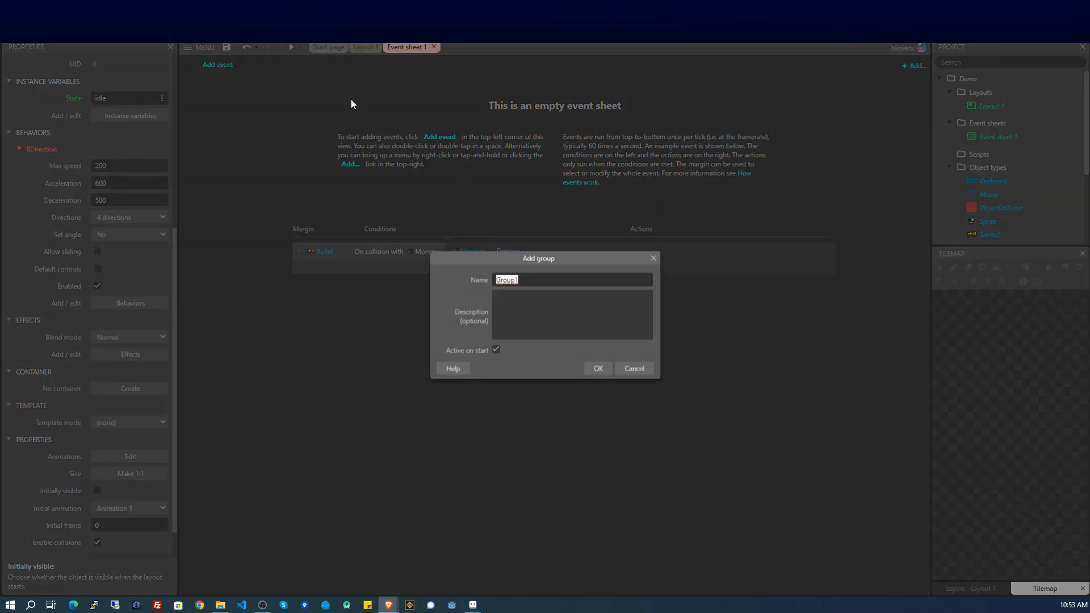
pyautogui.write('Player Movement')
pyautogui.press('Return')
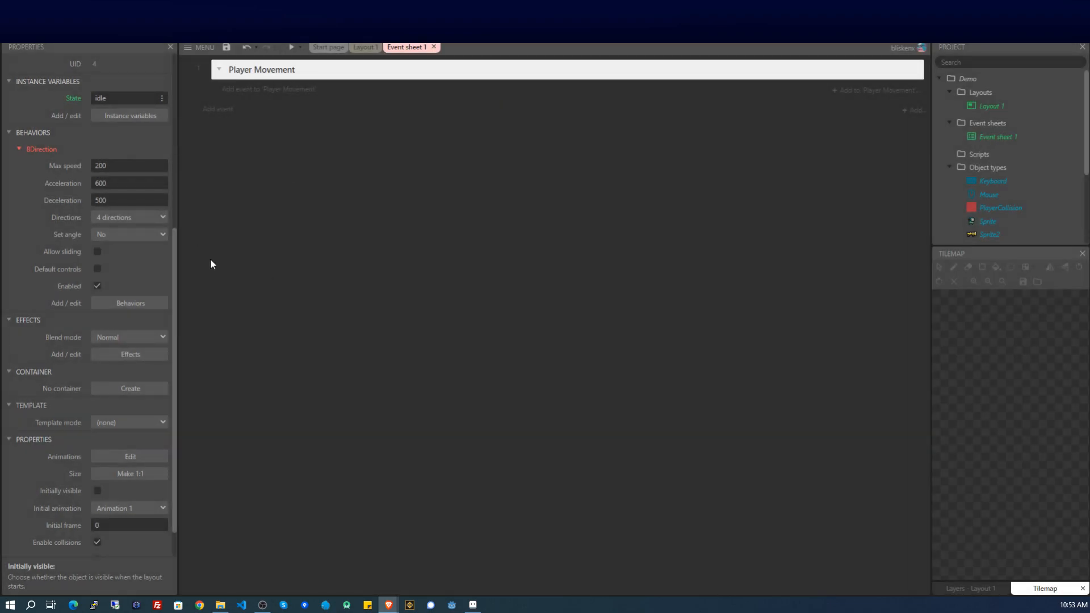
# Add a Keyboard 'Key is down' event for the W key inside Player Movement.
pyautogui.click(286, 91)
pyautogui.doubleClick(688, 176)
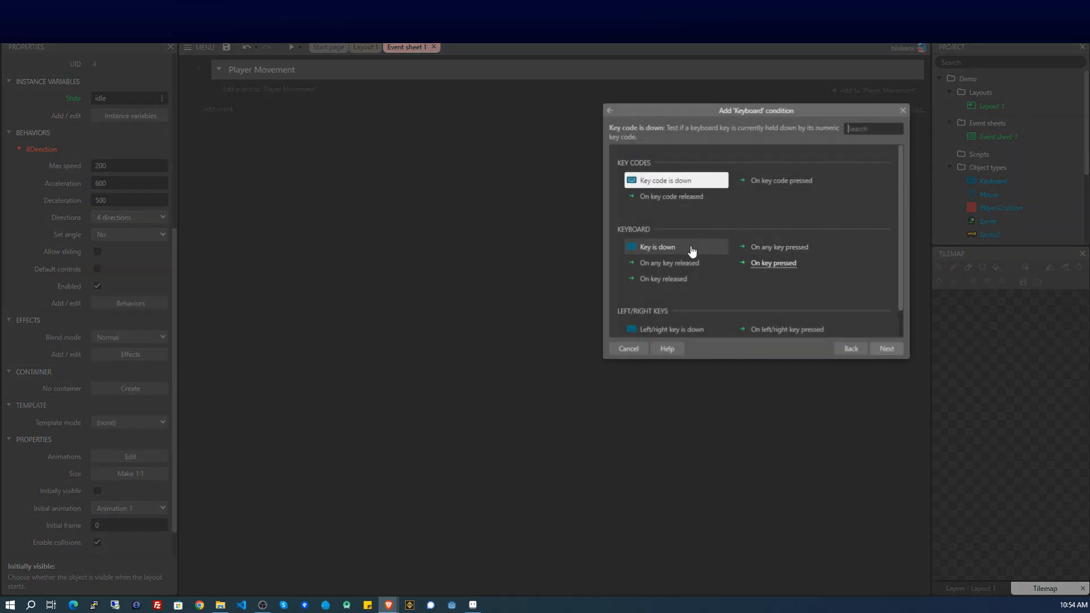
pyautogui.doubleClick(658, 250)
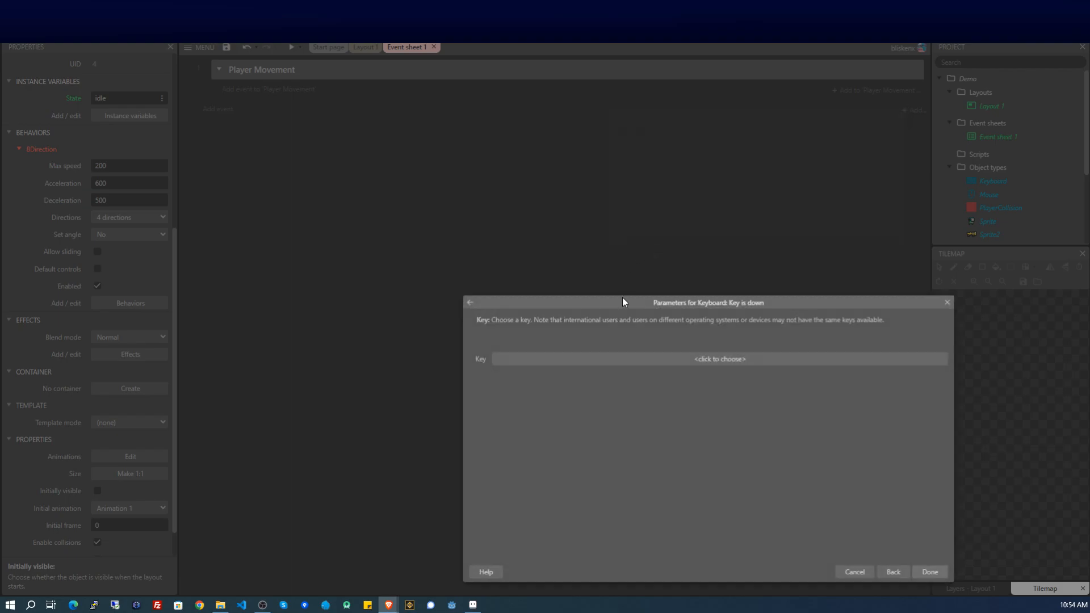
pyautogui.click(633, 358)
pyautogui.press('w')
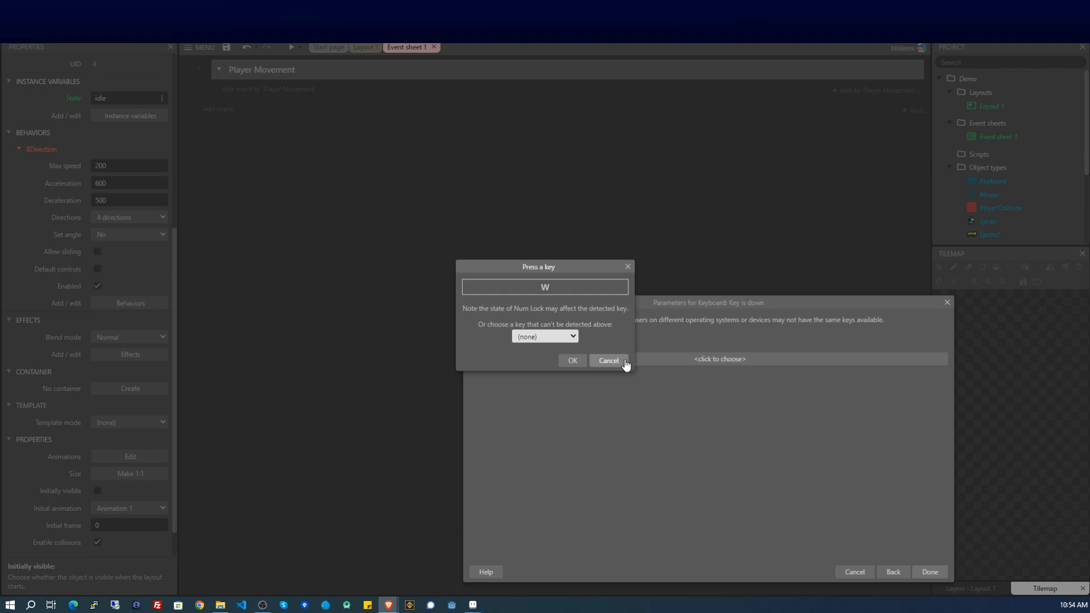
pyautogui.click(583, 361)
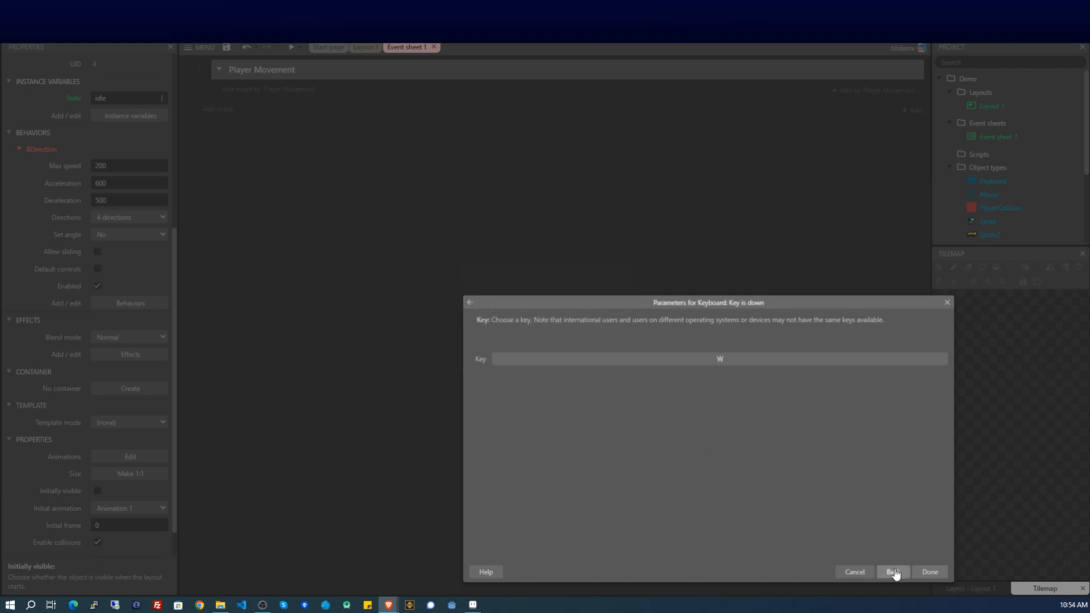
pyautogui.click(928, 573)
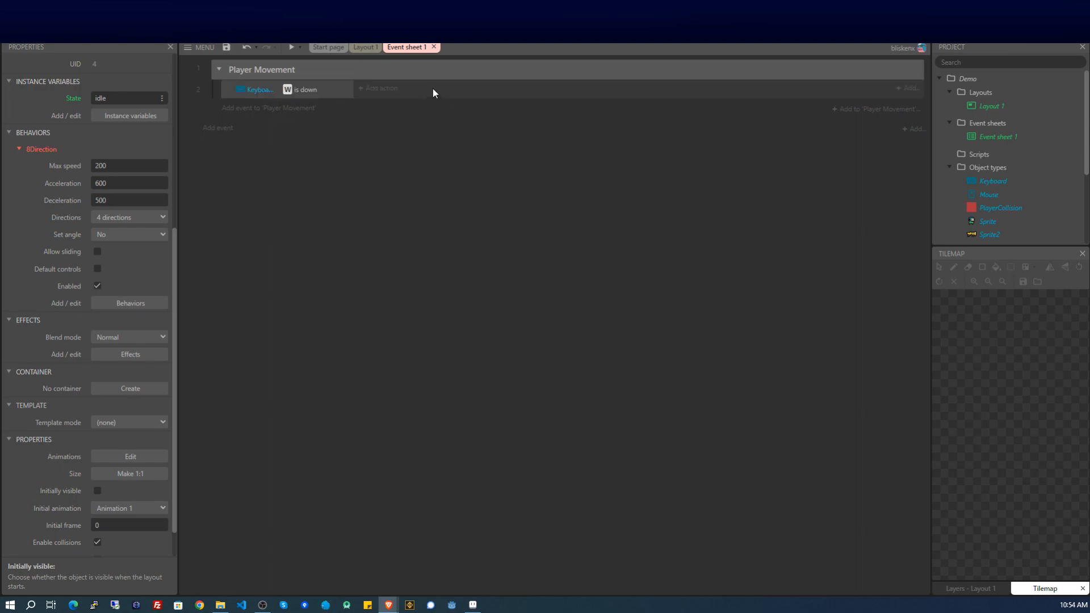
# Give the W event a PlayerCollision 8Direction Simulate control action set to Up.
pyautogui.click(271, 91)
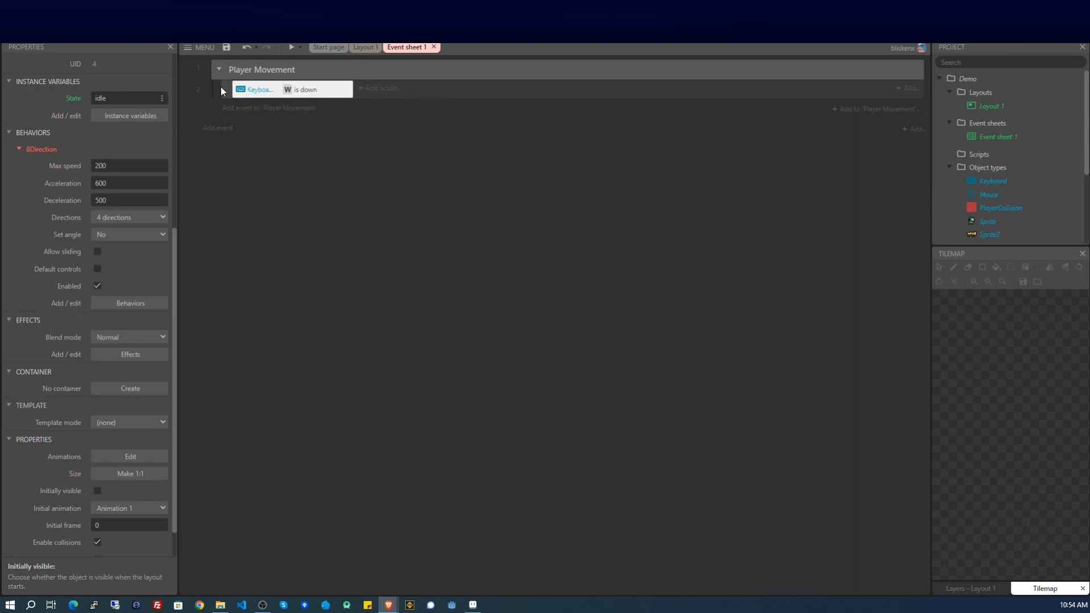
pyautogui.click(382, 89)
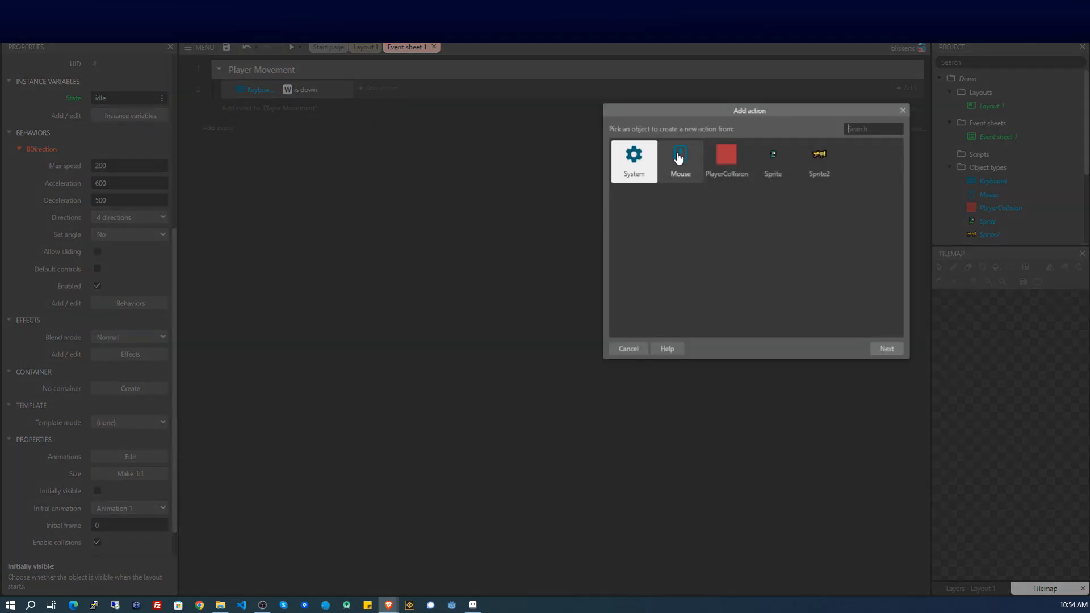
pyautogui.doubleClick(718, 151)
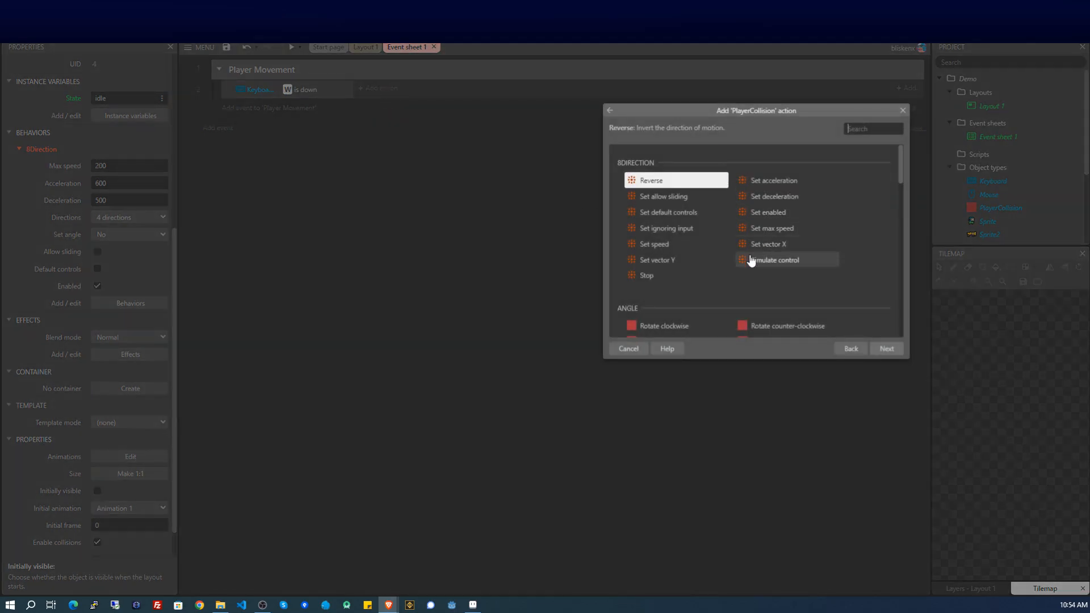
pyautogui.scroll(-5, 743, 264)
pyautogui.scroll(-6, 738, 255)
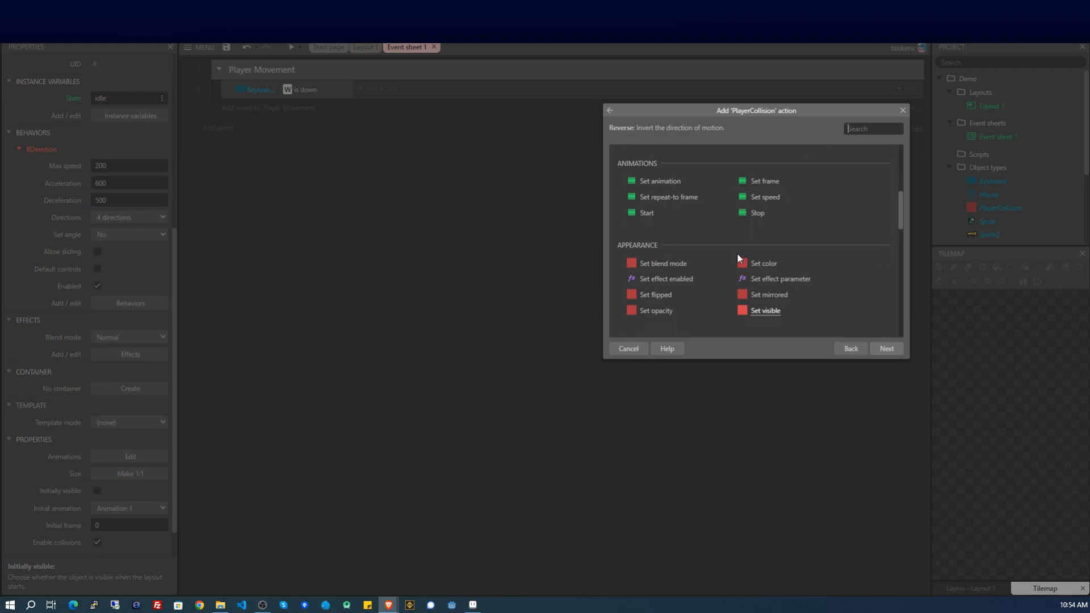
pyautogui.scroll(4, 733, 254)
pyautogui.scroll(5, 715, 268)
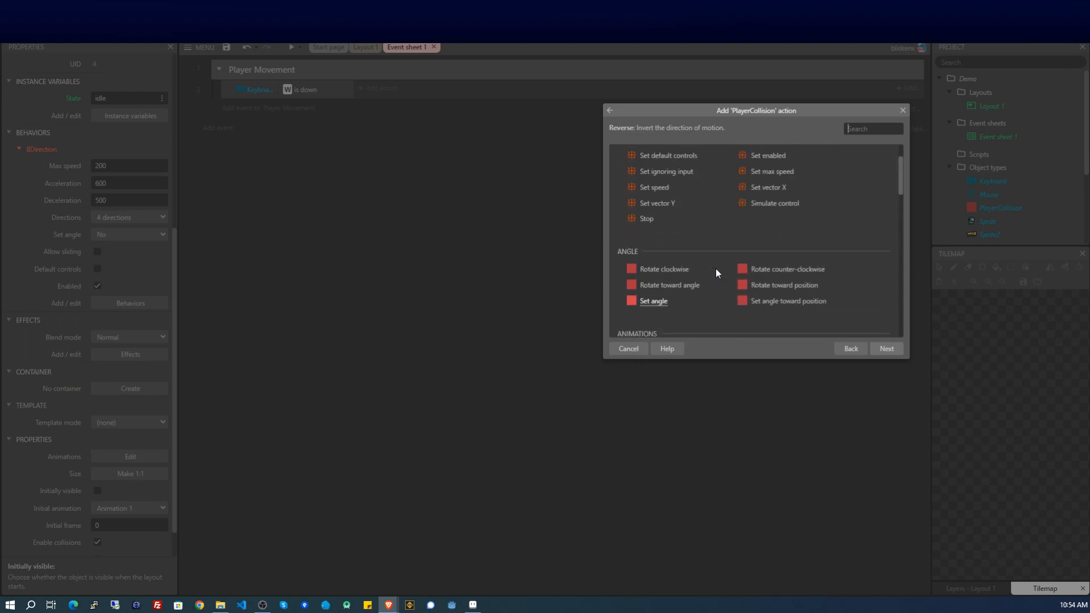
pyautogui.click(776, 267)
pyautogui.doubleClick(775, 267)
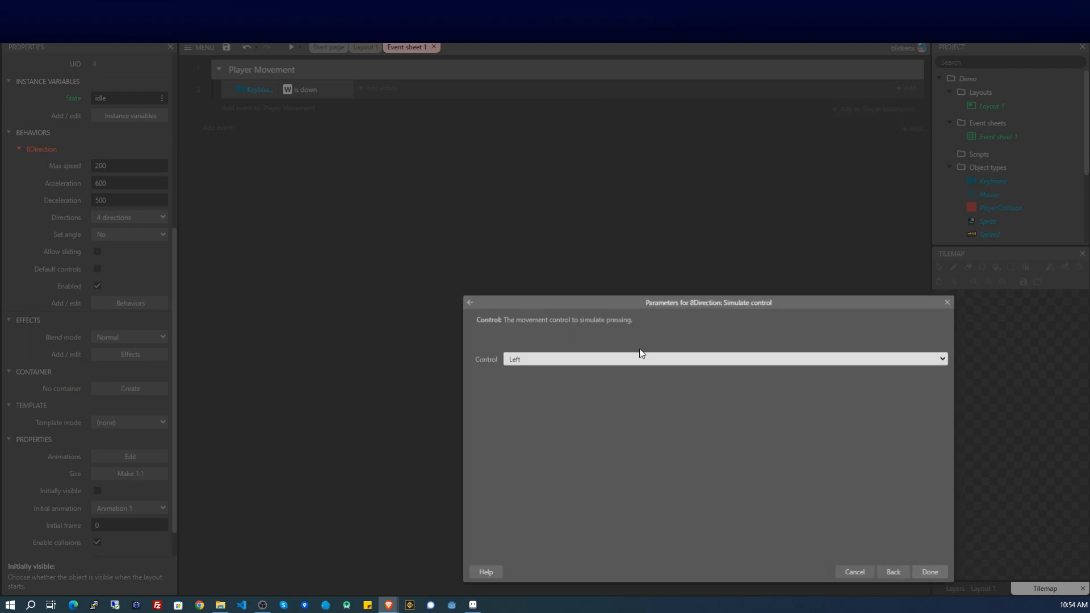
pyautogui.click(628, 359)
pyautogui.click(926, 573)
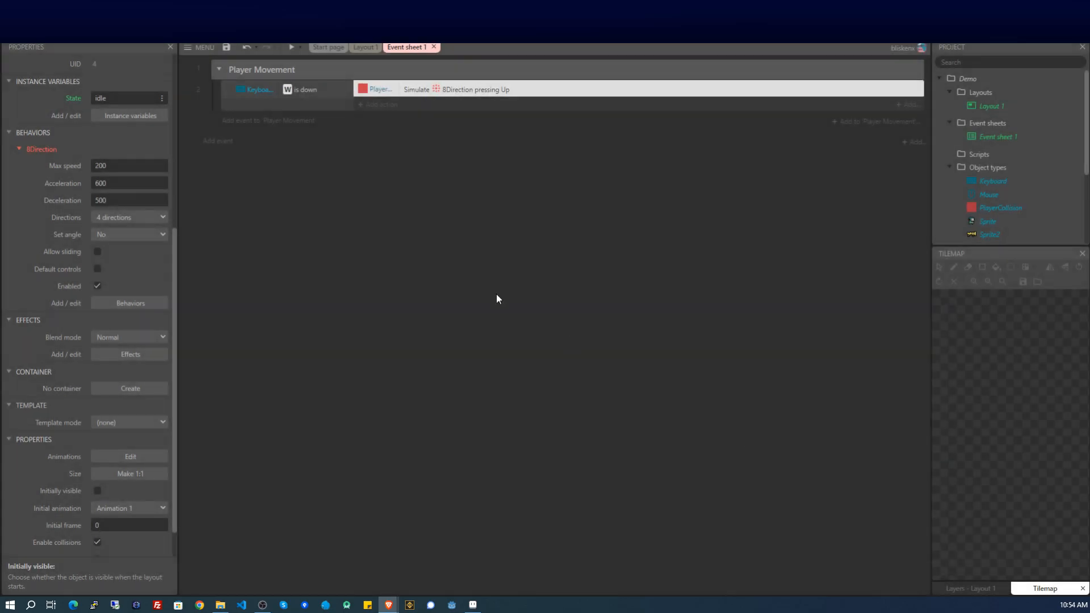
# Duplicate the W event three times with copy and paste.
pyautogui.click(227, 100)
pyautogui.hotkey('ctrl', 'c')
pyautogui.hotkey('ctrl', 'v')
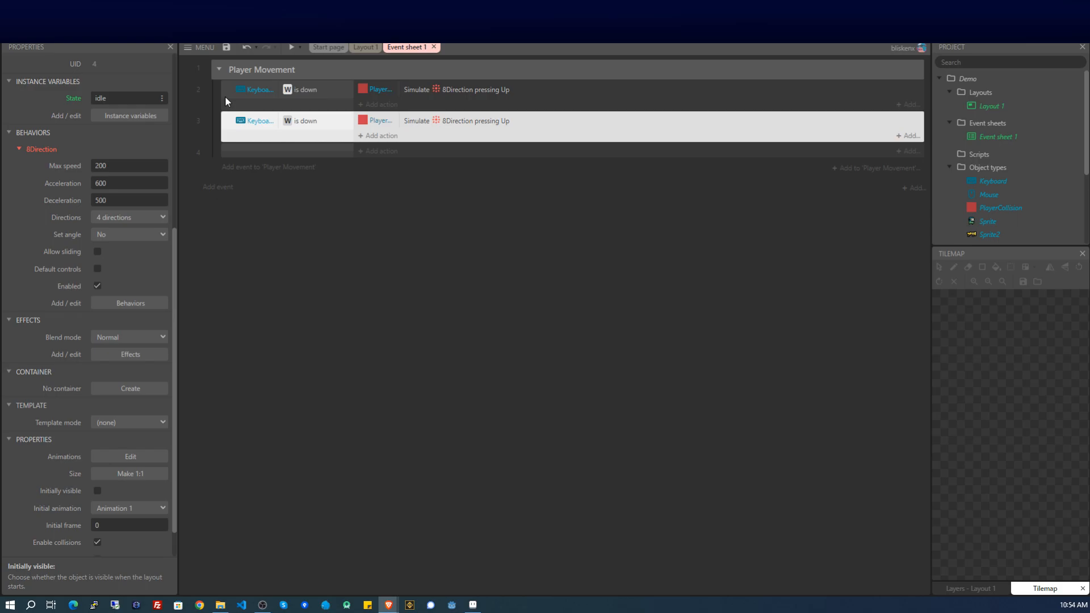
pyautogui.hotkey('ctrl', 'v')
pyautogui.hotkey('ctrl', 'v')
# Change the copied events' keys to A, D and S.
pyautogui.click(547, 224)
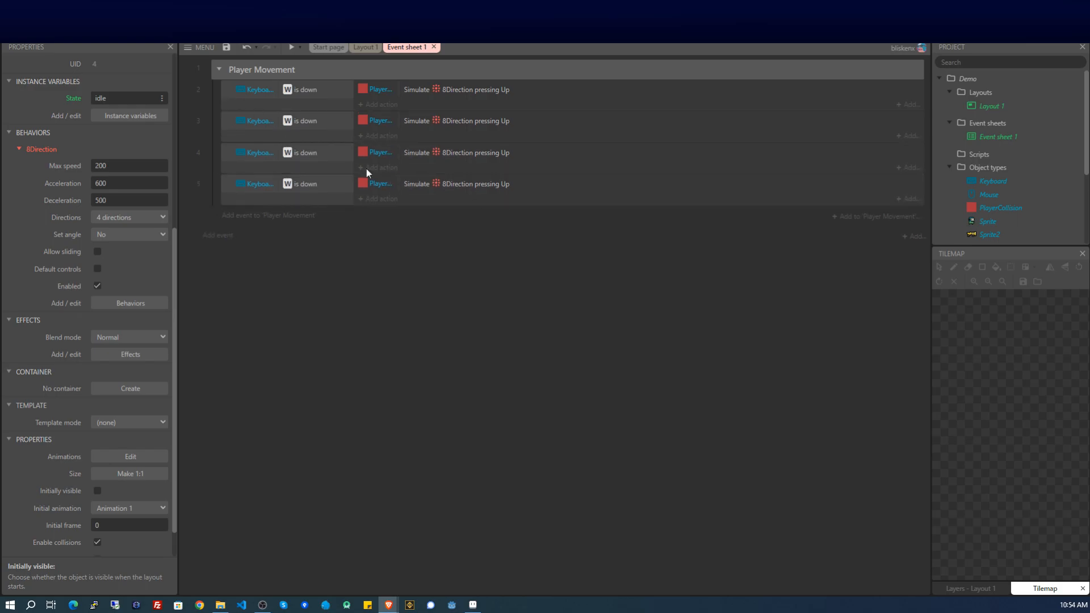
pyautogui.doubleClick(295, 124)
pyautogui.click(646, 363)
pyautogui.press('a')
pyautogui.click(574, 363)
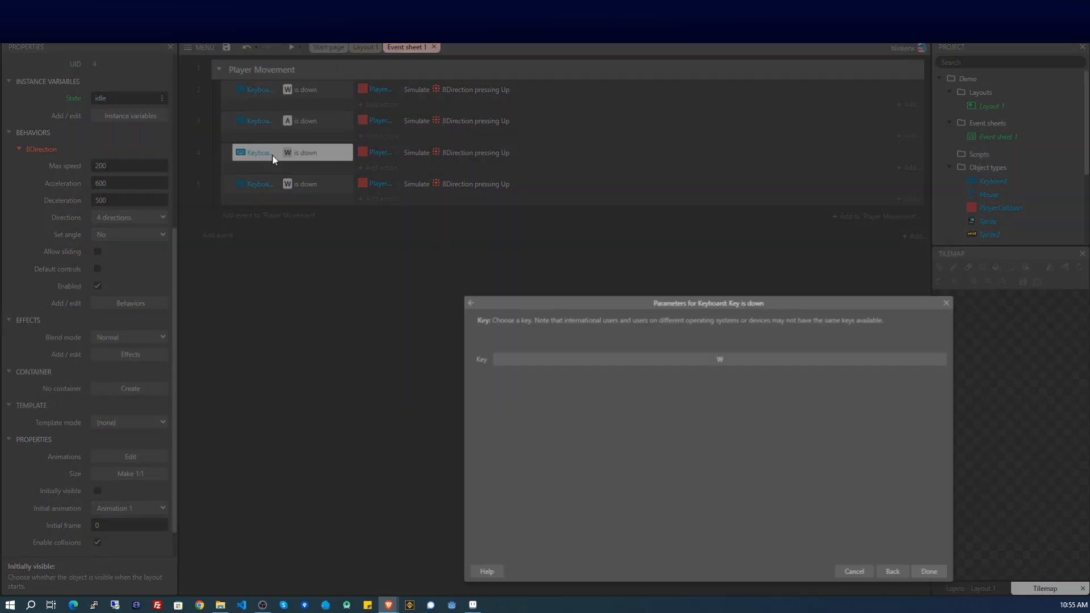
pyautogui.click(720, 359)
pyautogui.press('d')
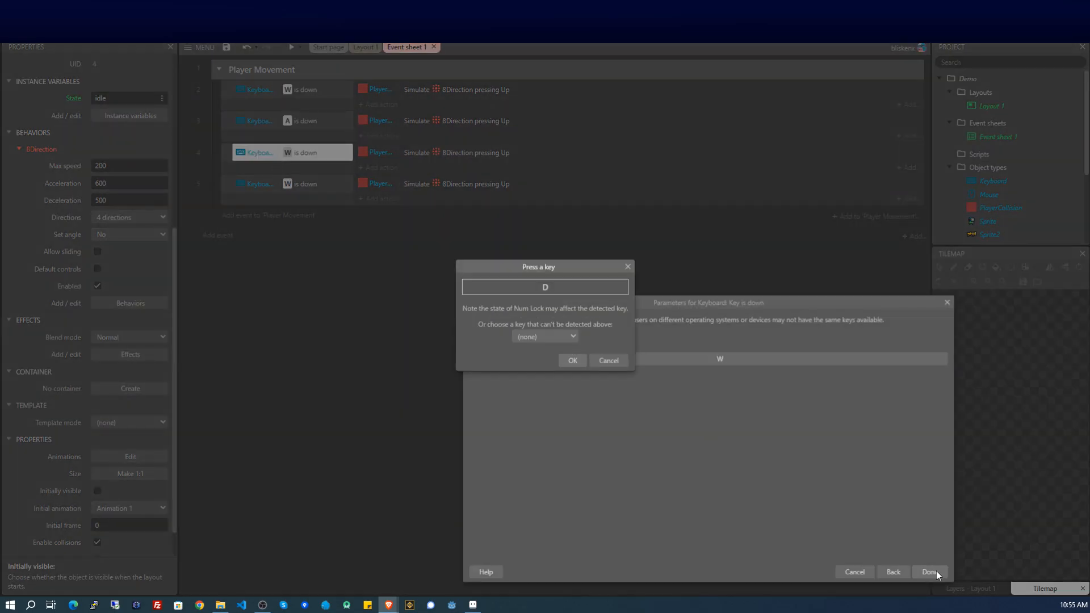
pyautogui.click(572, 360)
pyautogui.click(930, 572)
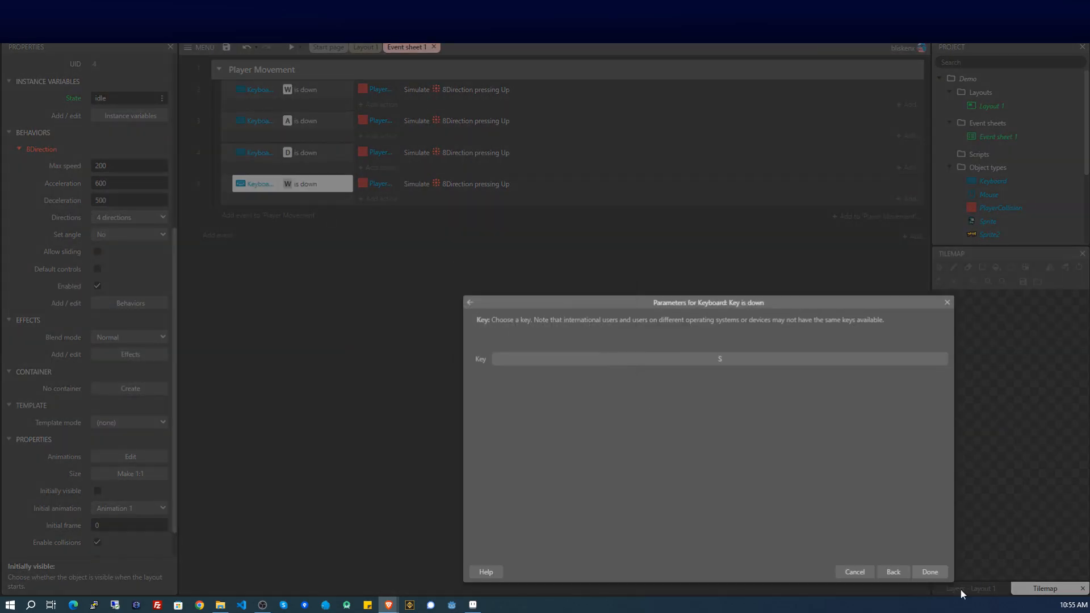
pyautogui.click(930, 572)
# Change the copied events' simulated directions to Left, Right and Down.
pyautogui.doubleClick(479, 122)
pyautogui.click(608, 360)
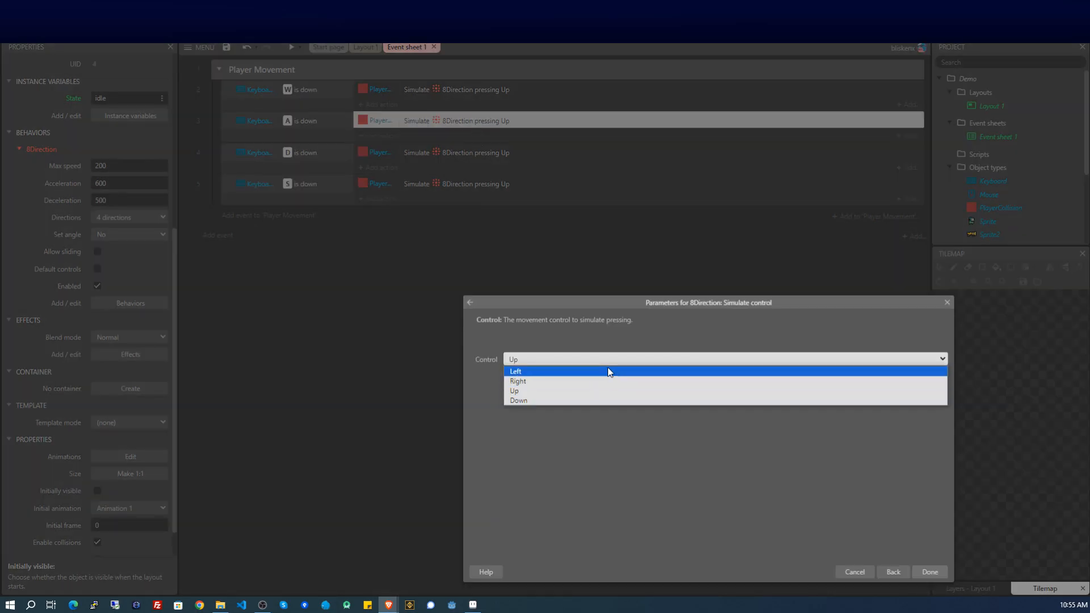
pyautogui.click(608, 372)
pyautogui.click(929, 571)
pyautogui.doubleClick(481, 152)
pyautogui.click(634, 362)
pyautogui.click(634, 381)
pyautogui.doubleClick(481, 184)
pyautogui.click(528, 360)
pyautogui.click(528, 402)
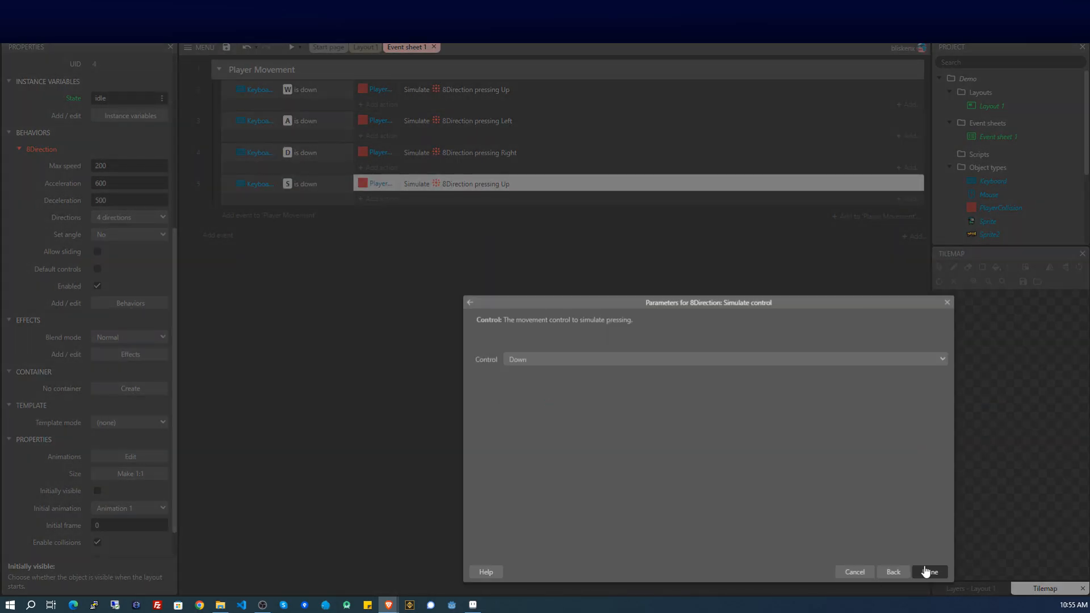
pyautogui.click(925, 571)
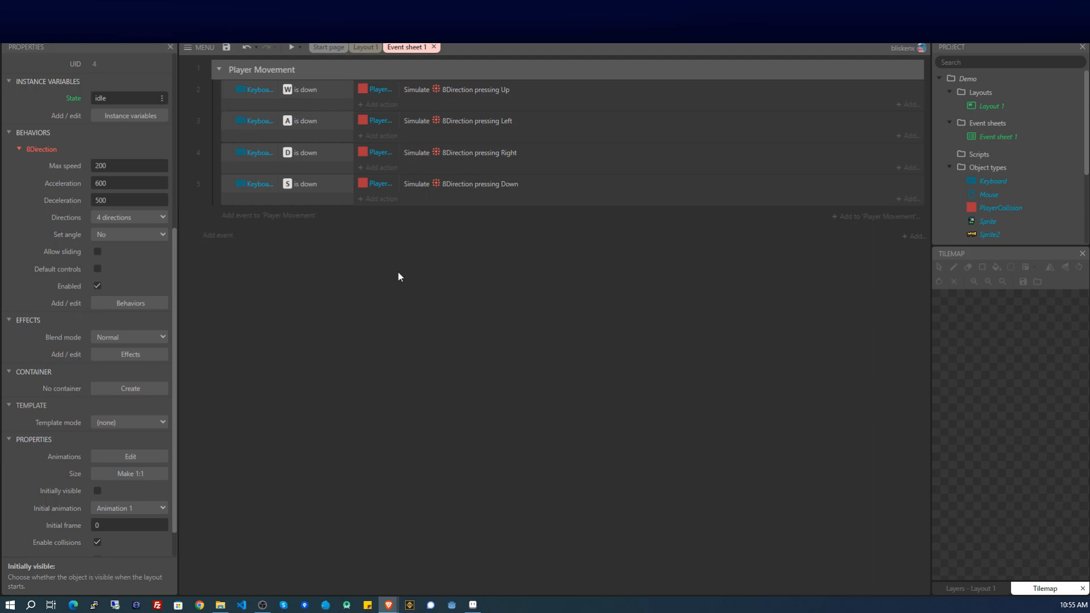
# Add a new event with the PlayerCollision 8Direction Is moving condition.
pyautogui.click(280, 219)
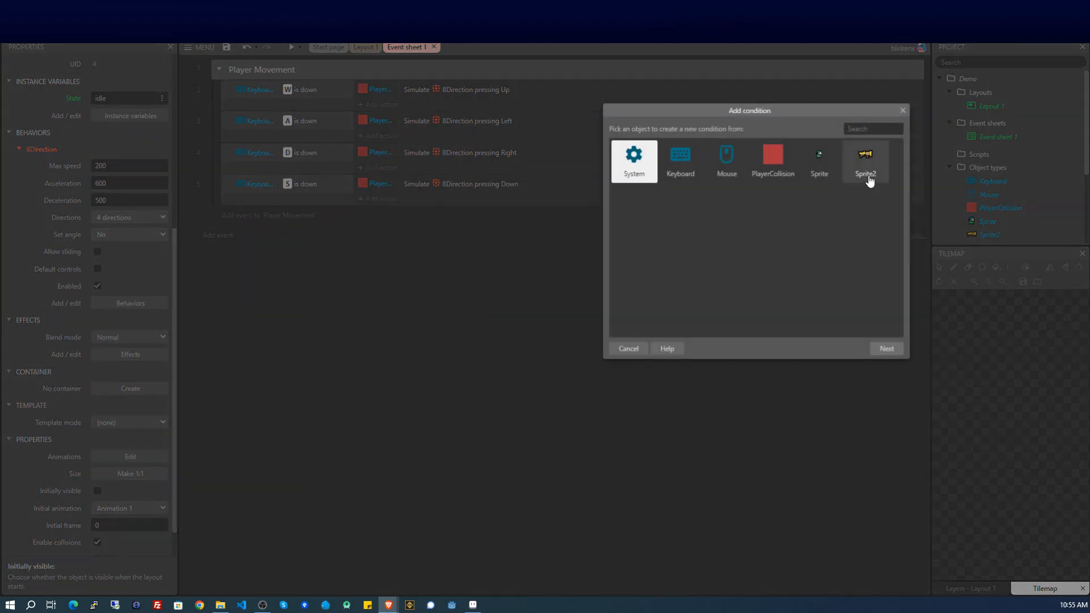
pyautogui.click(778, 164)
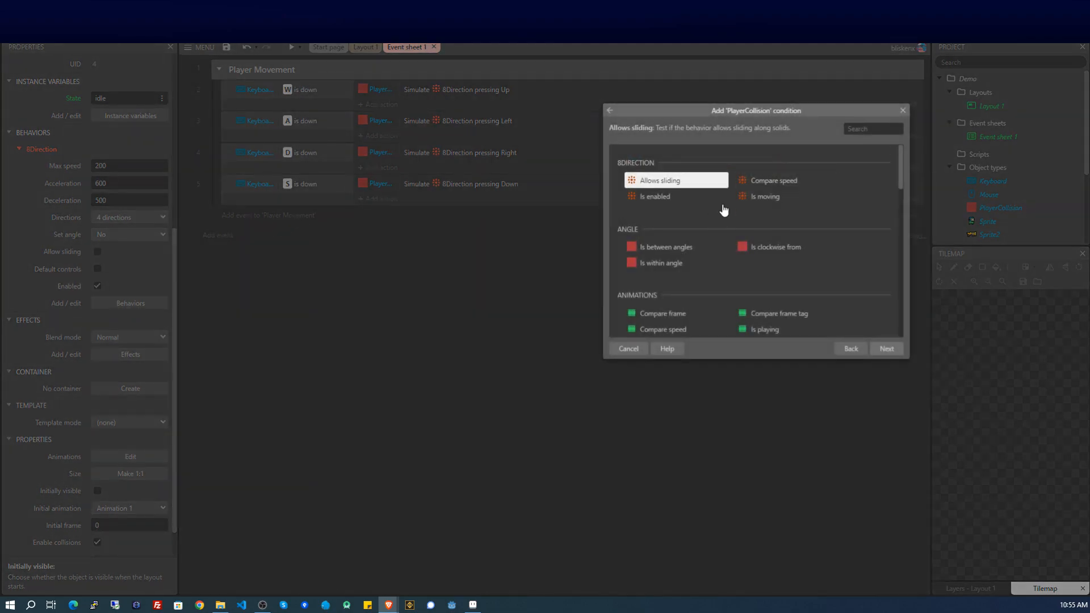
pyautogui.click(758, 198)
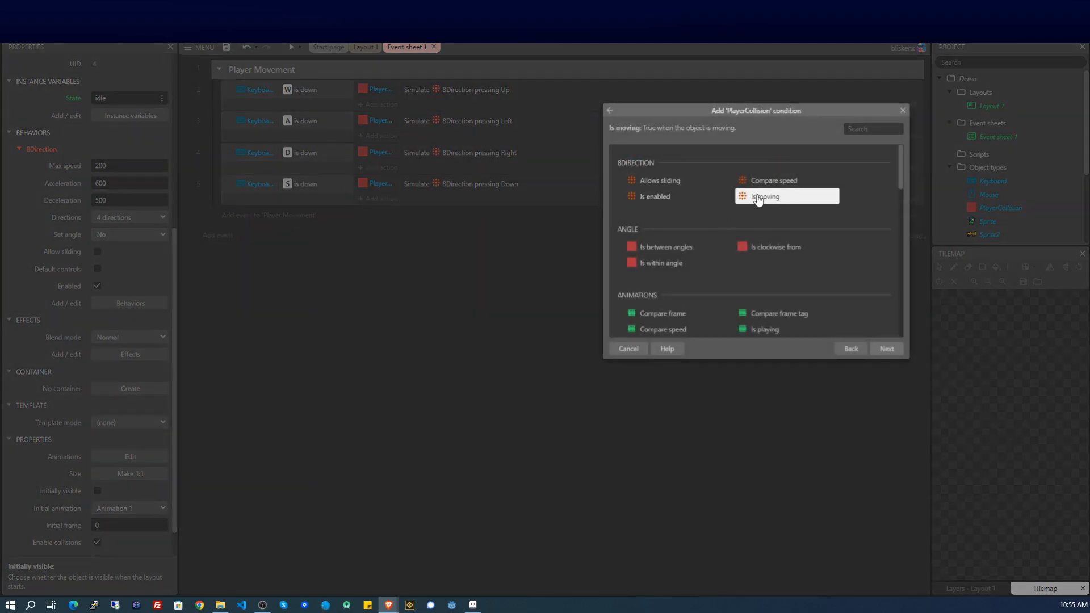
pyautogui.doubleClick(758, 199)
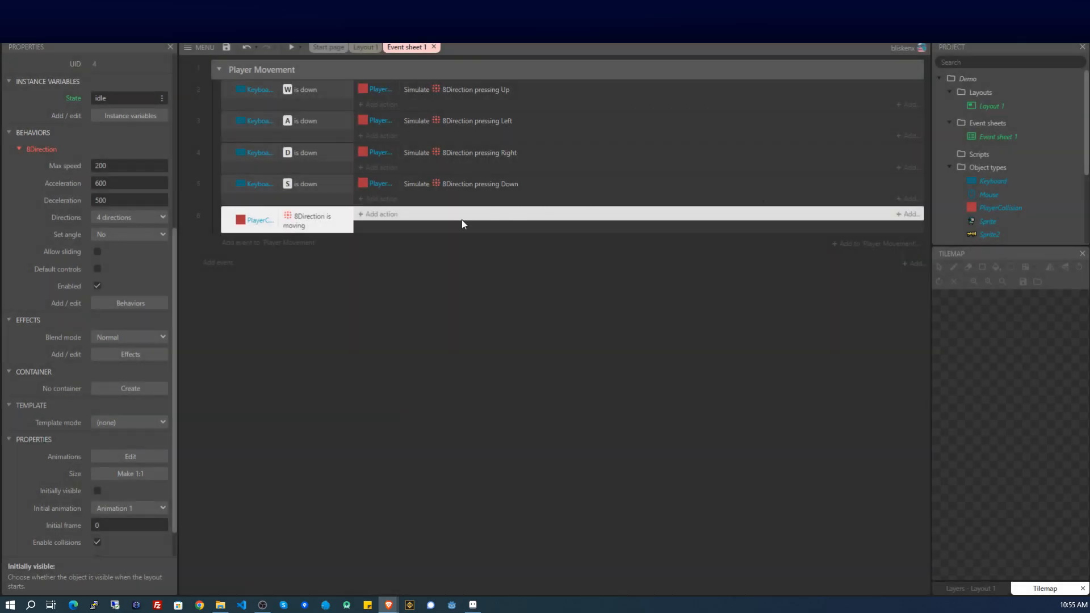
# Give the moving event an action setting PlayerCollision's State to "walking".
pyautogui.click(386, 214)
pyautogui.doubleClick(744, 165)
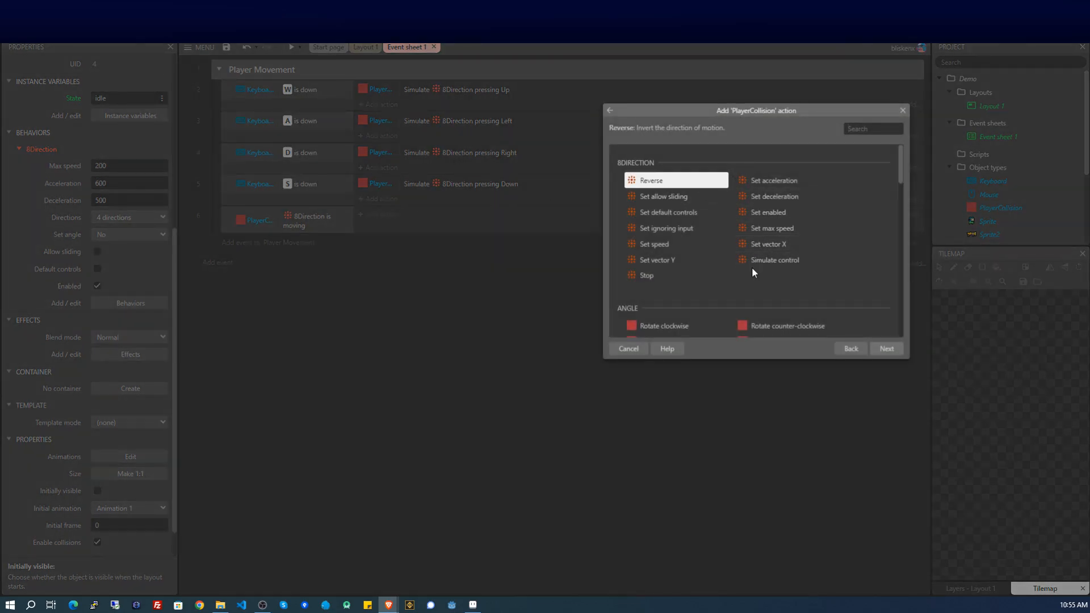
pyautogui.scroll(-10, 787, 212)
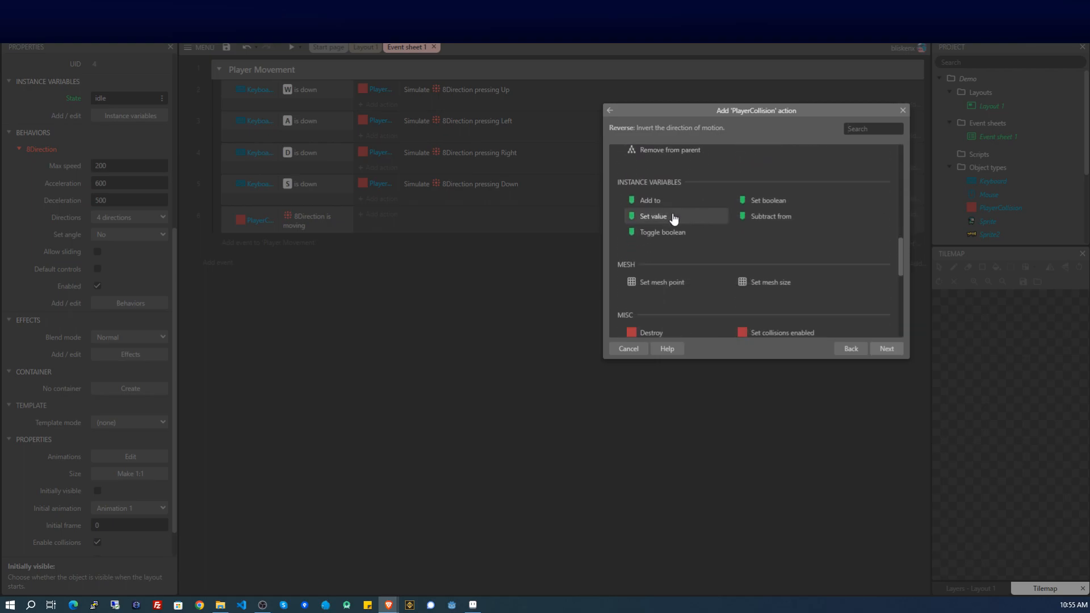
pyautogui.doubleClick(646, 215)
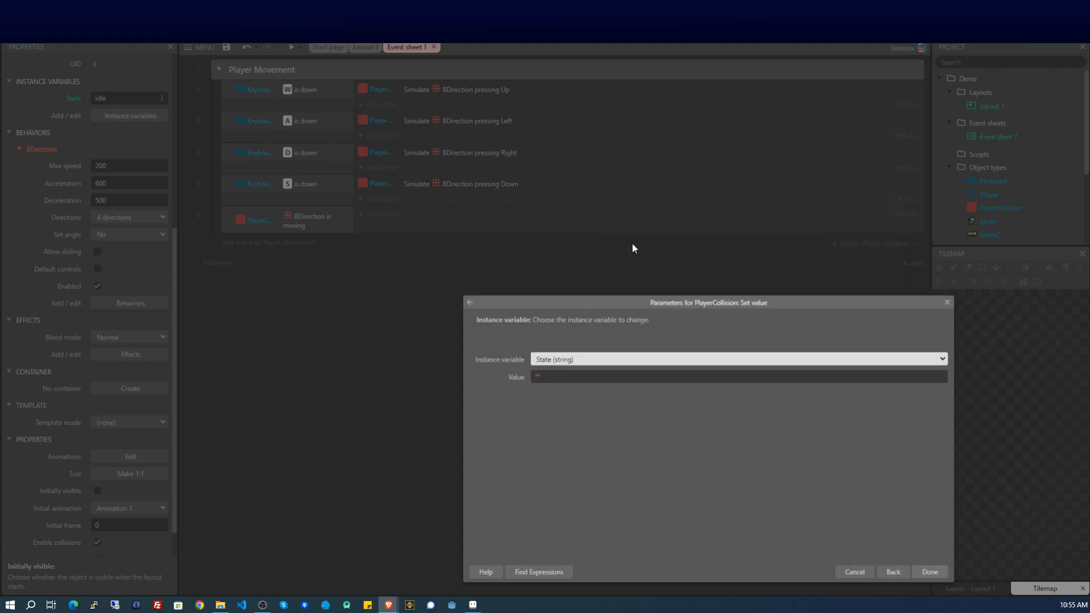
pyautogui.click(543, 376)
pyautogui.write('wa')
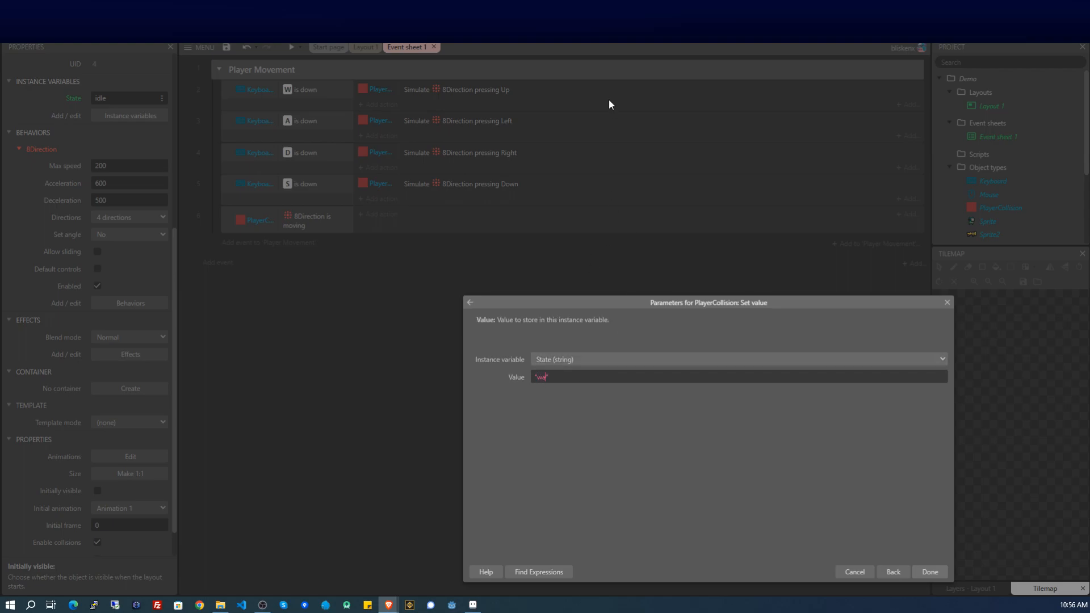
pyautogui.write('lking')
pyautogui.press('Return')
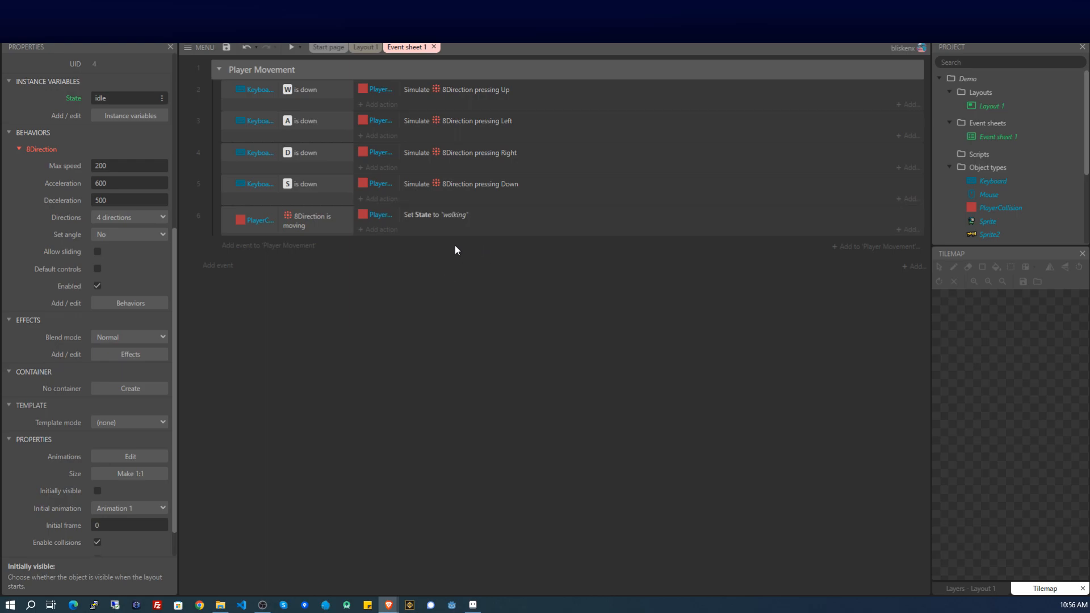
# Add a System Else event right after the 8Direction Is moving event.
pyautogui.click(226, 222)
pyautogui.rightClick(225, 219)
pyautogui.moveTo(256, 230)
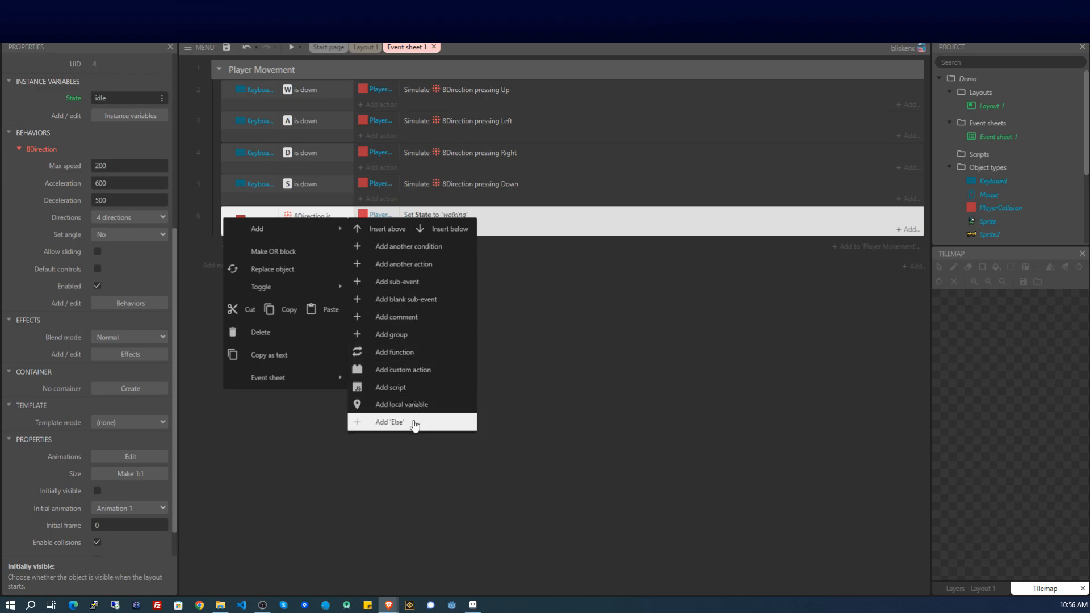
pyautogui.click(414, 425)
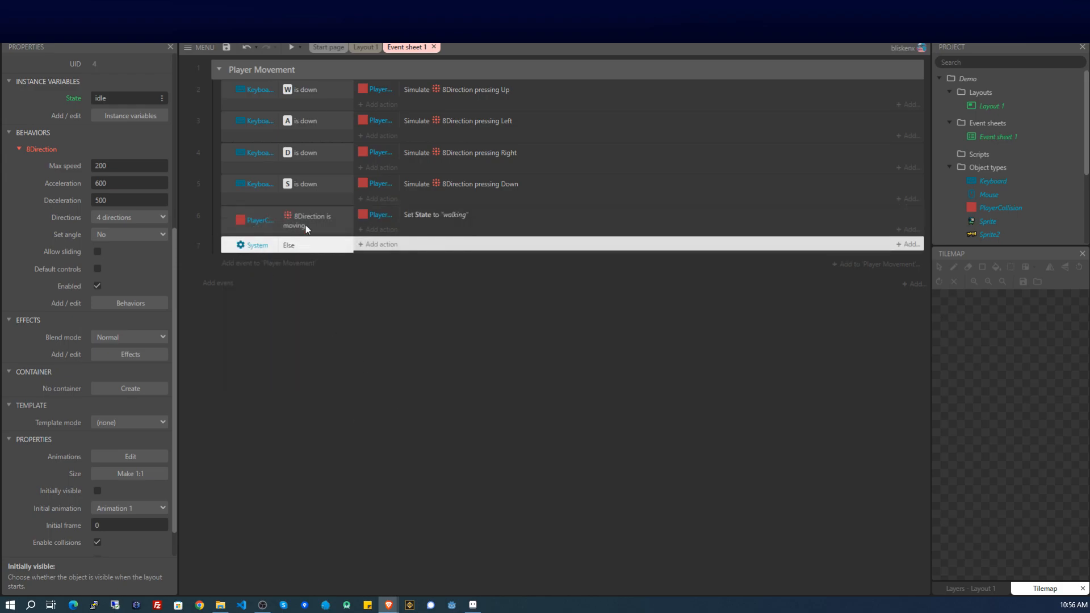
# Copy the walking action into the Else event and change its value to "idle".
pyautogui.click(493, 213)
pyautogui.hotkey('ctrl', 'c')
pyautogui.hotkey('ctrl', 'v')
pyautogui.moveTo(495, 229); pyautogui.dragTo(482, 256)
pyautogui.doubleClick(452, 246)
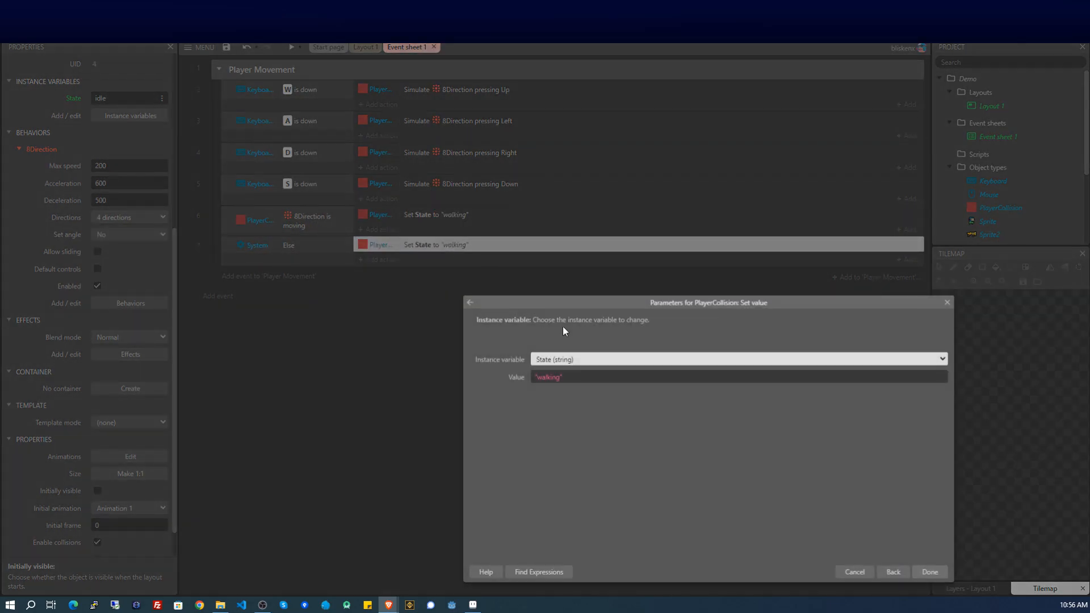
pyautogui.click(542, 380)
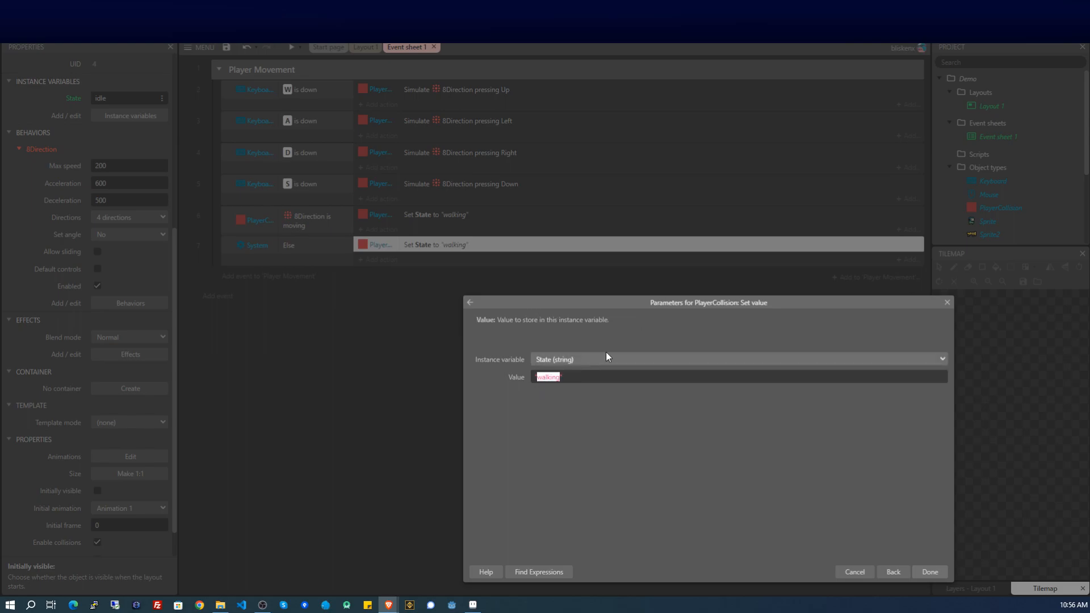
pyautogui.write('idle')
pyautogui.press('Return')
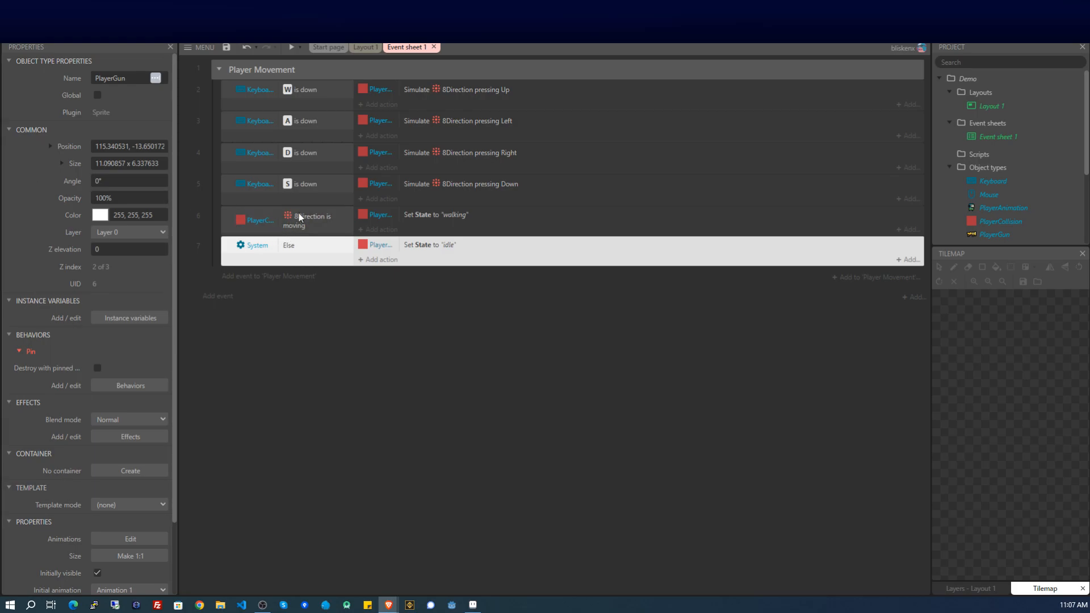
# Add a new event below Player Movement with the System On start of layout condition.
pyautogui.click(315, 328)
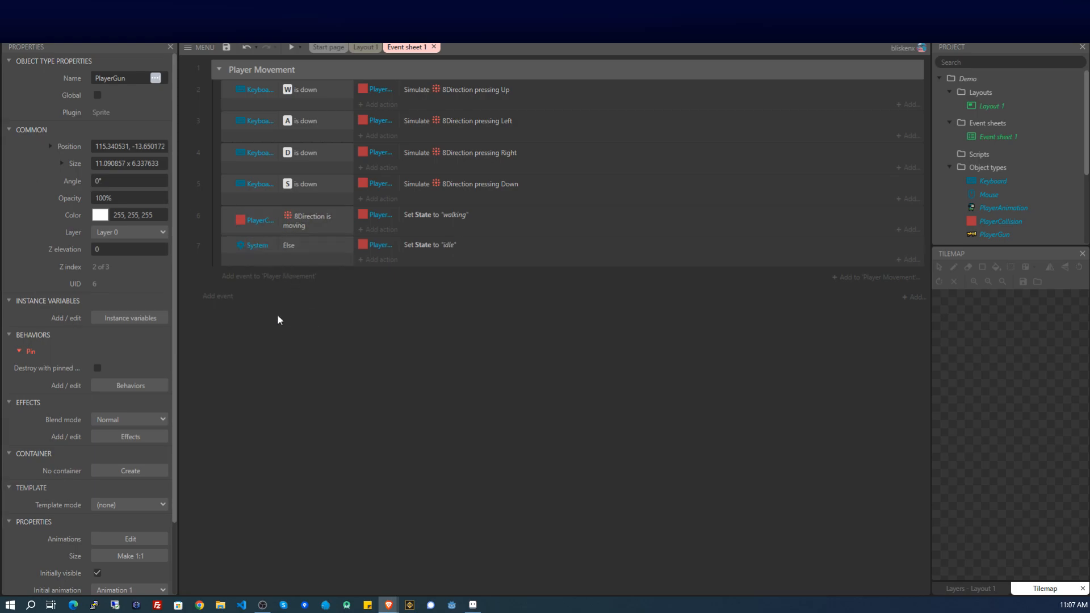
pyautogui.rightClick(248, 310)
pyautogui.click(288, 316)
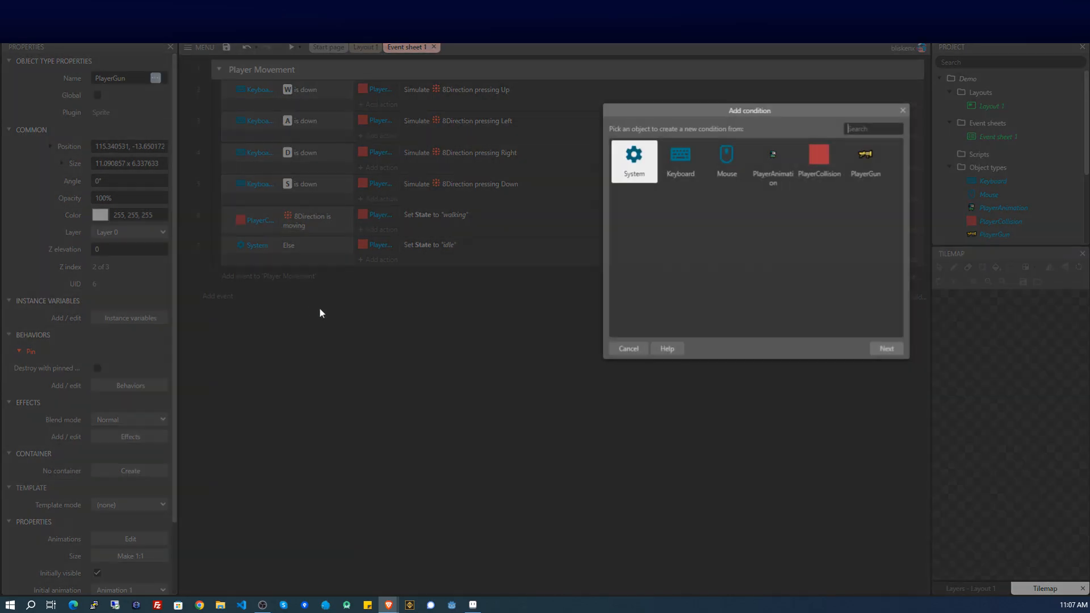
pyautogui.doubleClick(637, 178)
pyautogui.scroll(-10, 642, 295)
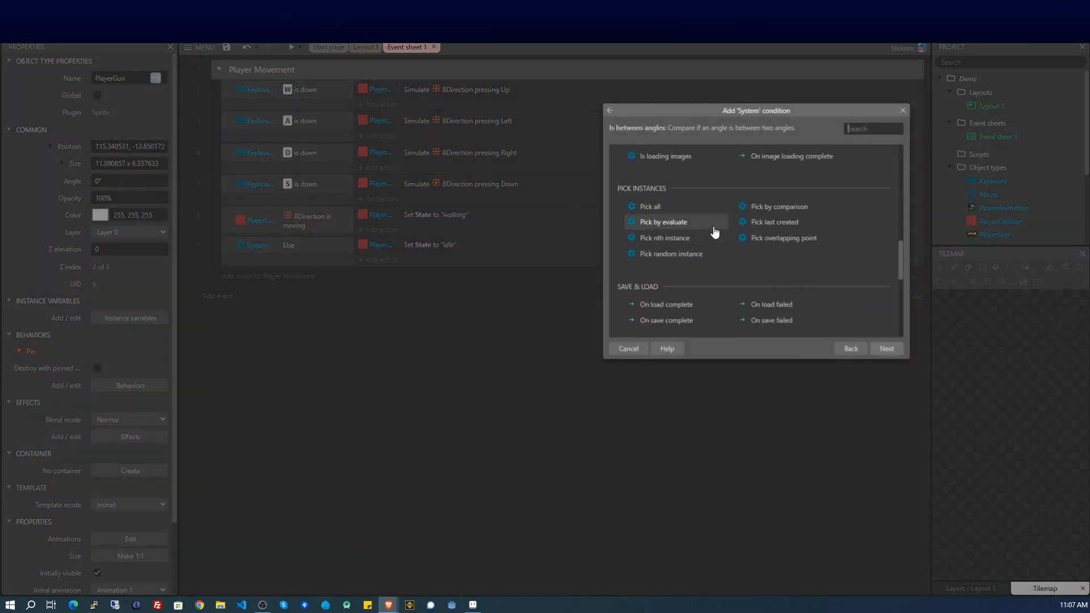
pyautogui.doubleClick(664, 199)
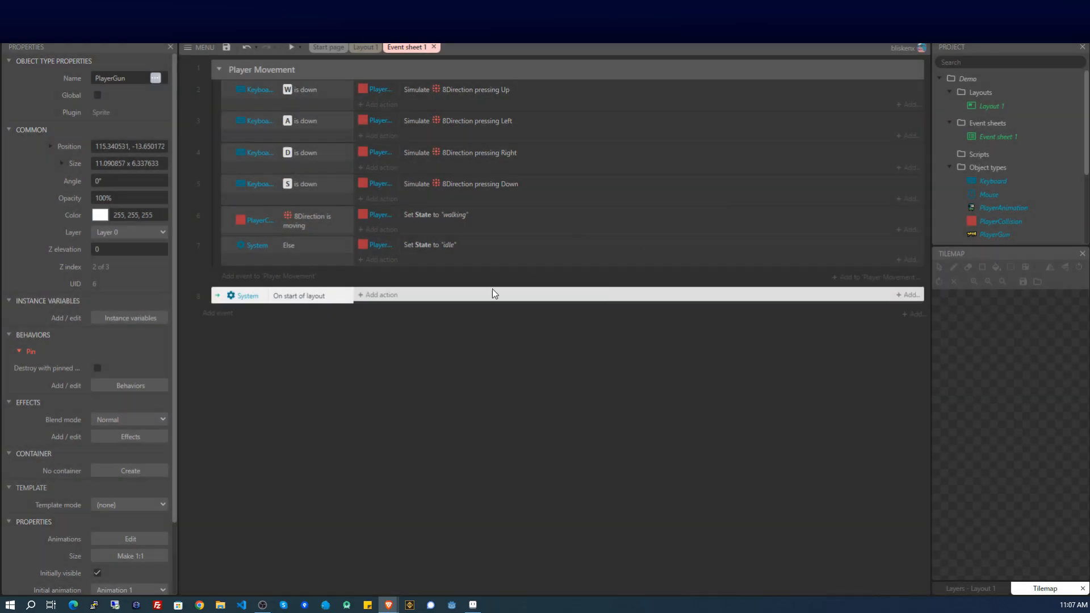
# Add a System Create object action to On start of layout that creates PlayerAnimation.
pyautogui.click(379, 295)
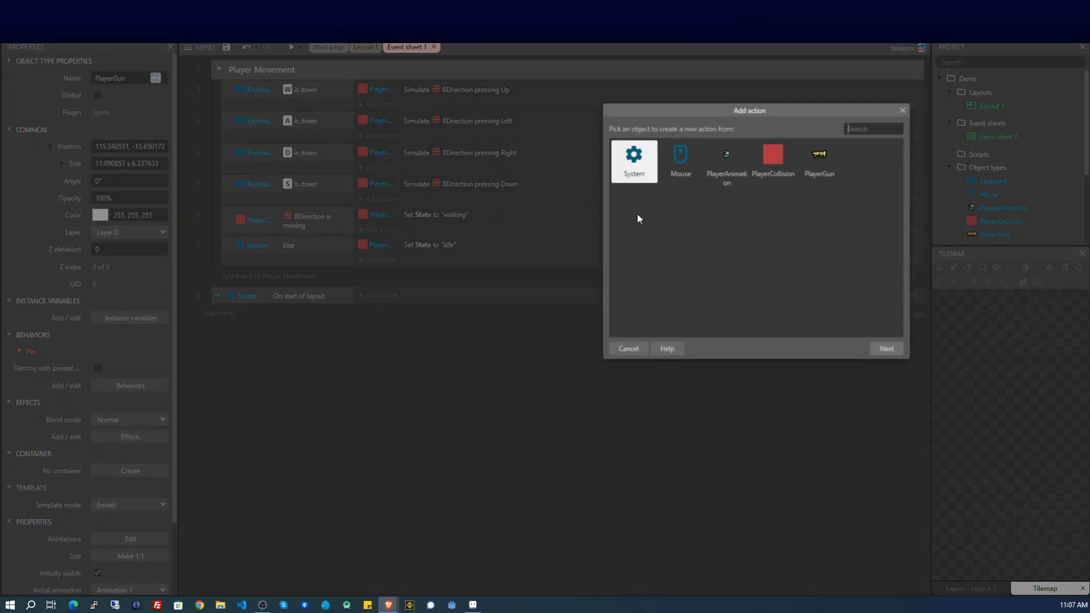
pyautogui.doubleClick(637, 172)
pyautogui.scroll(-2, 671, 196)
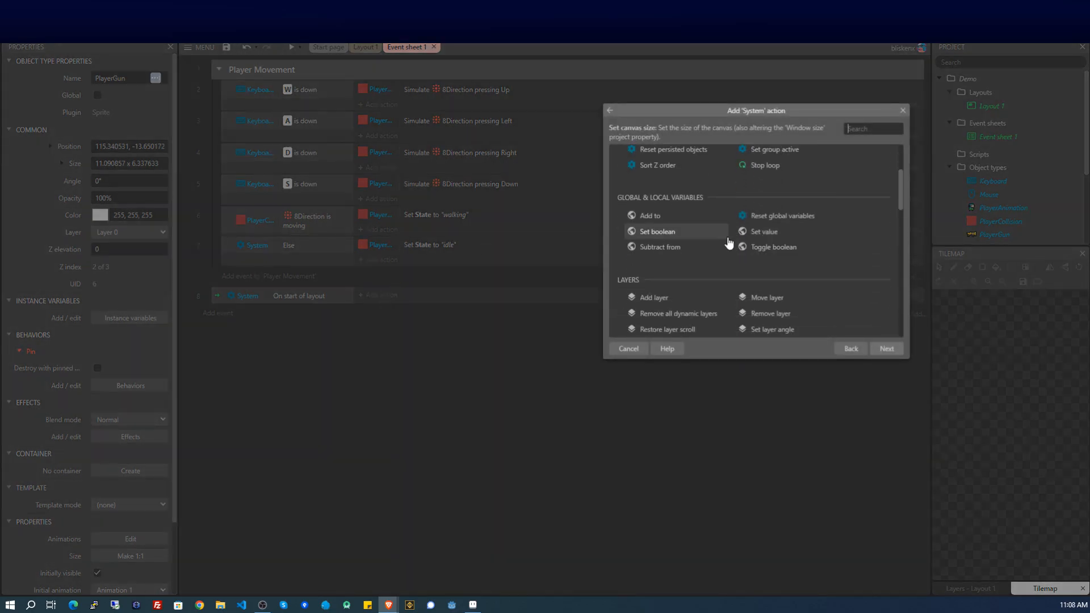
pyautogui.scroll(-3, 690, 193)
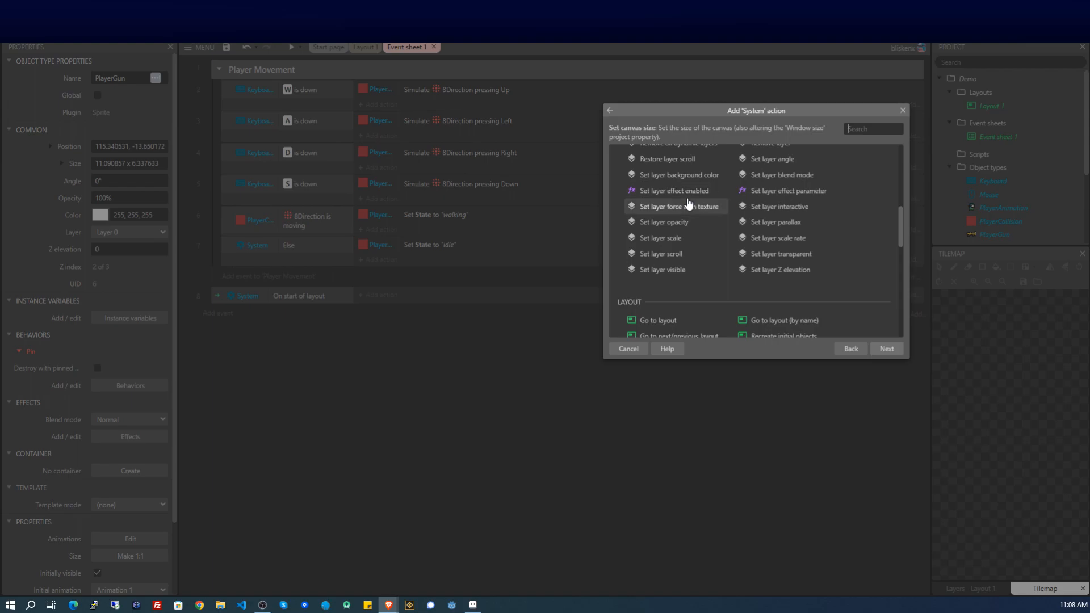
pyautogui.scroll(4, 693, 206)
pyautogui.doubleClick(661, 192)
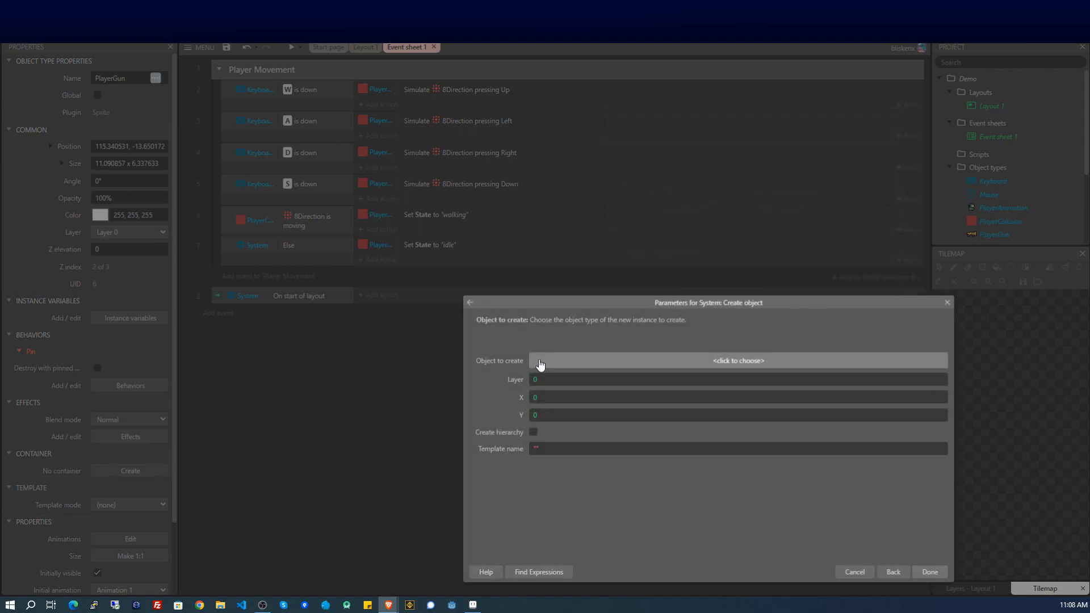
pyautogui.click(541, 362)
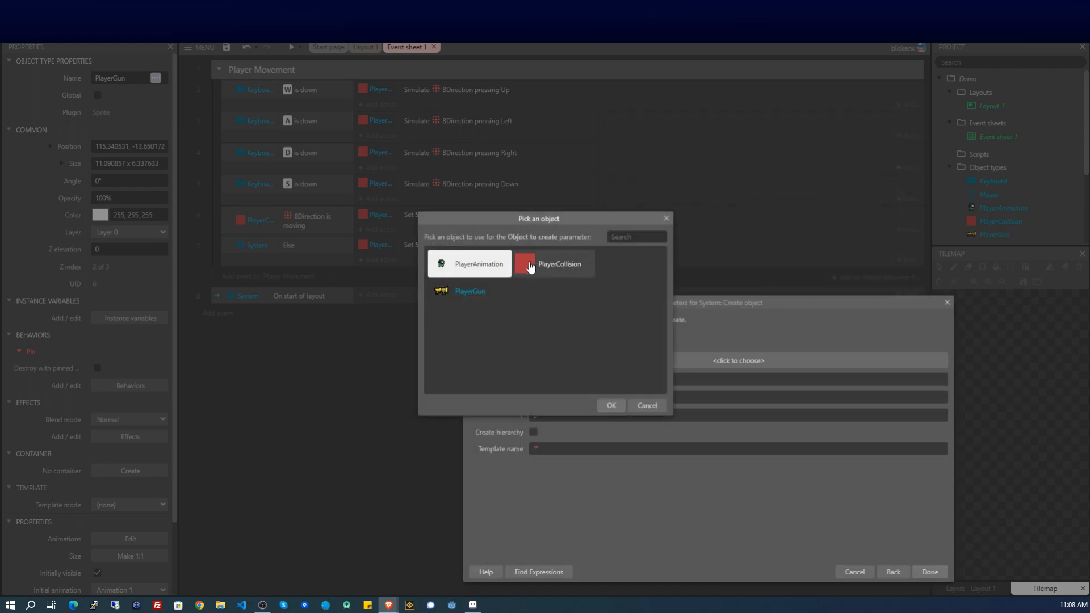
pyautogui.doubleClick(468, 263)
# Set the creation position to PlayerCollision.X, PlayerCollision.Y, then preview the game.
pyautogui.click(551, 408)
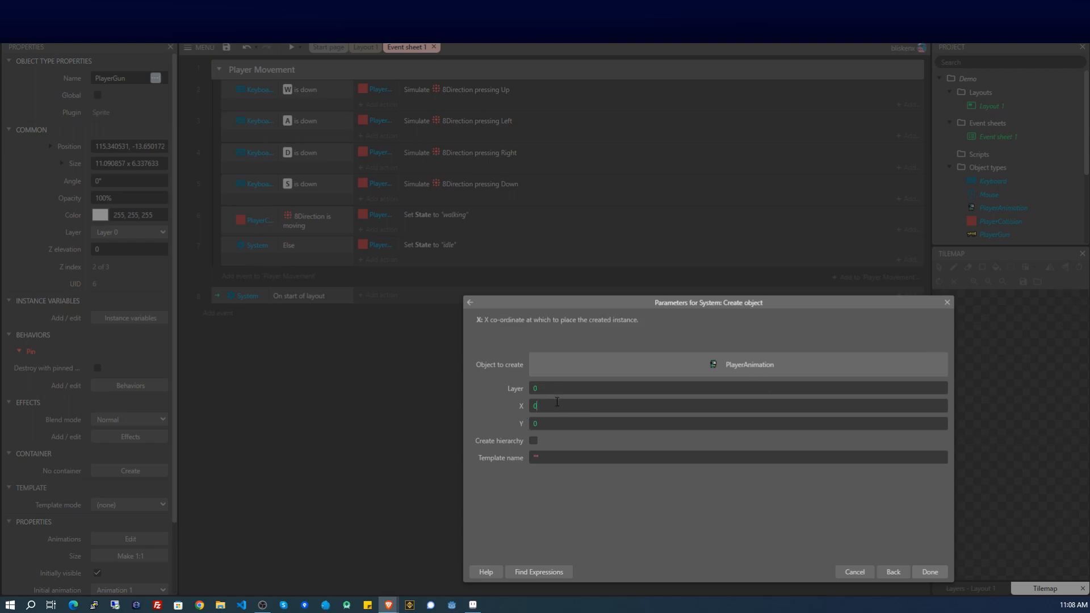
pyautogui.moveTo(554, 403); pyautogui.dragTo(495, 401)
pyautogui.write('Pla')
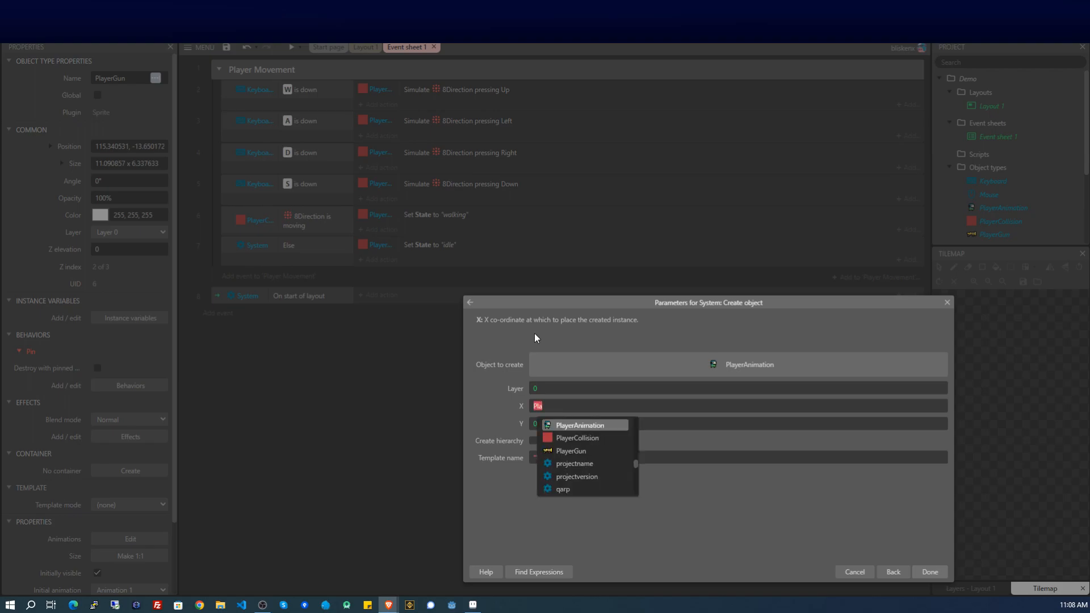
pyautogui.click(587, 439)
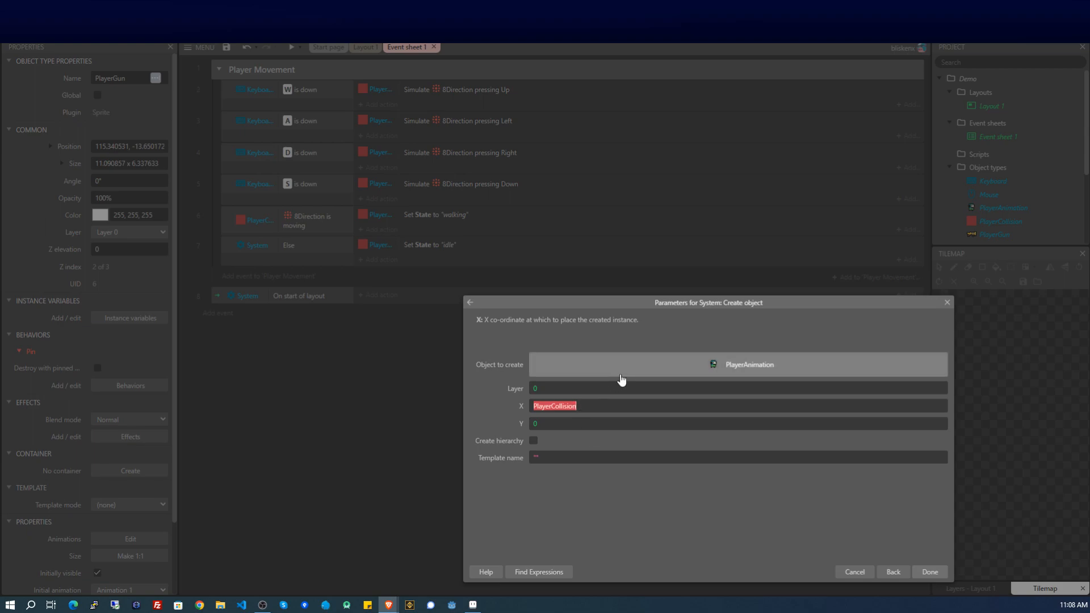
pyautogui.write('.X')
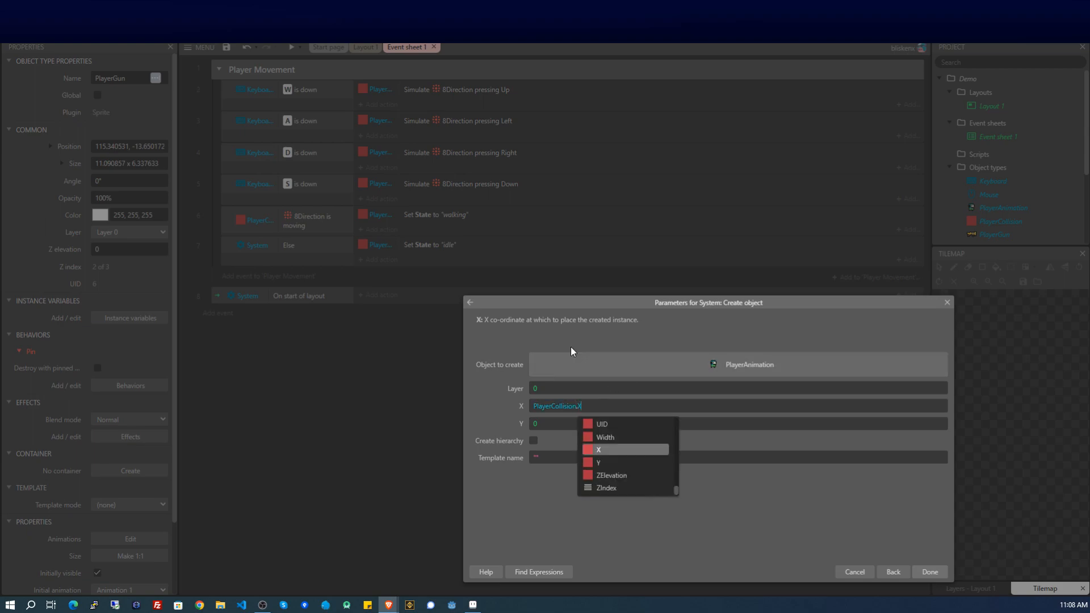
pyautogui.press('Tab')
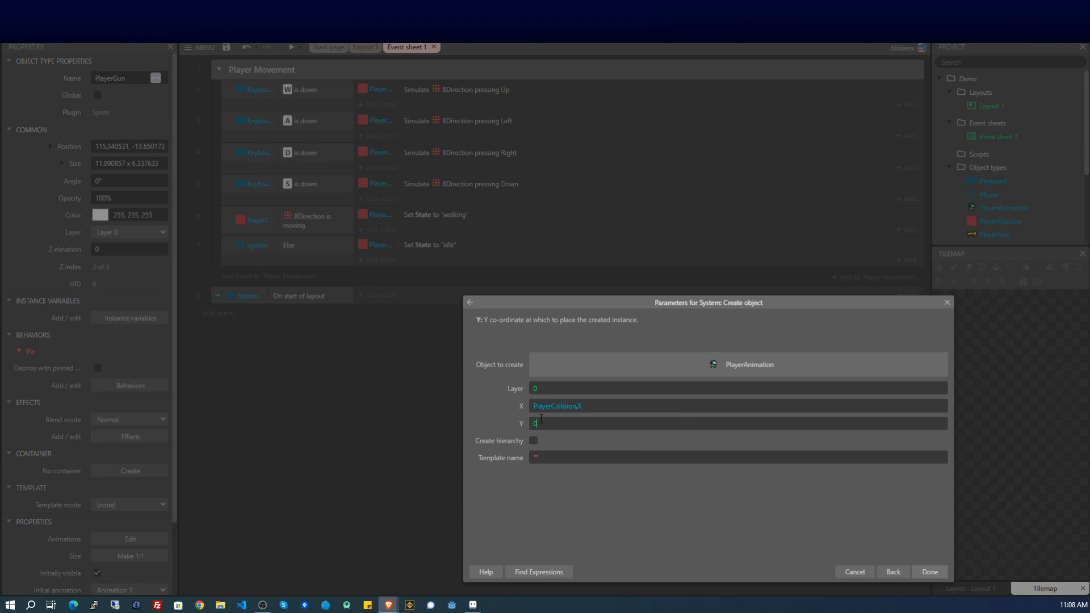
pyautogui.write('Pla')
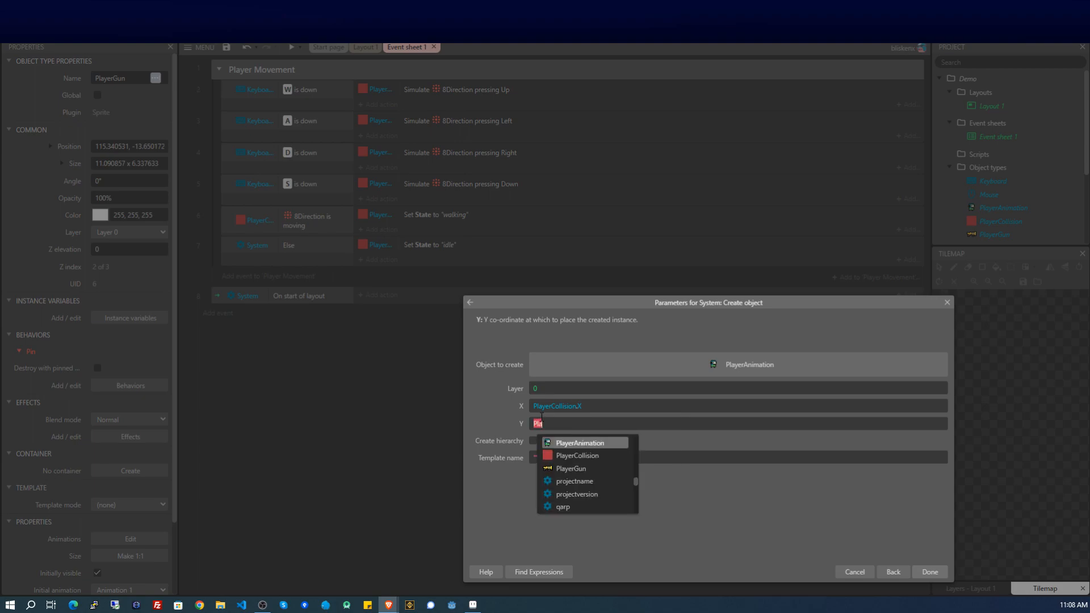
pyautogui.click(588, 457)
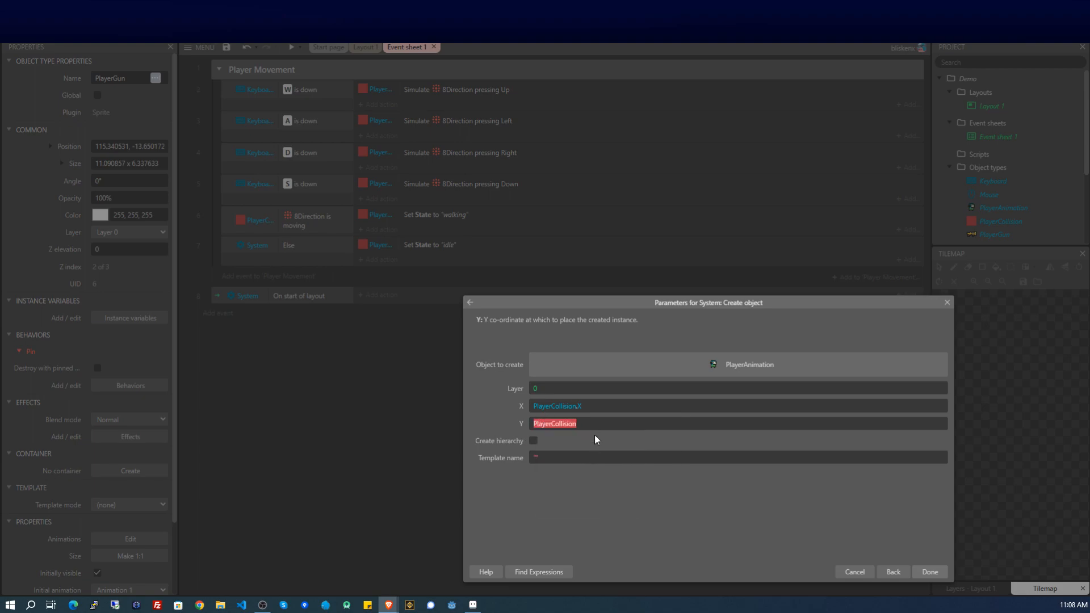
pyautogui.write('.Y')
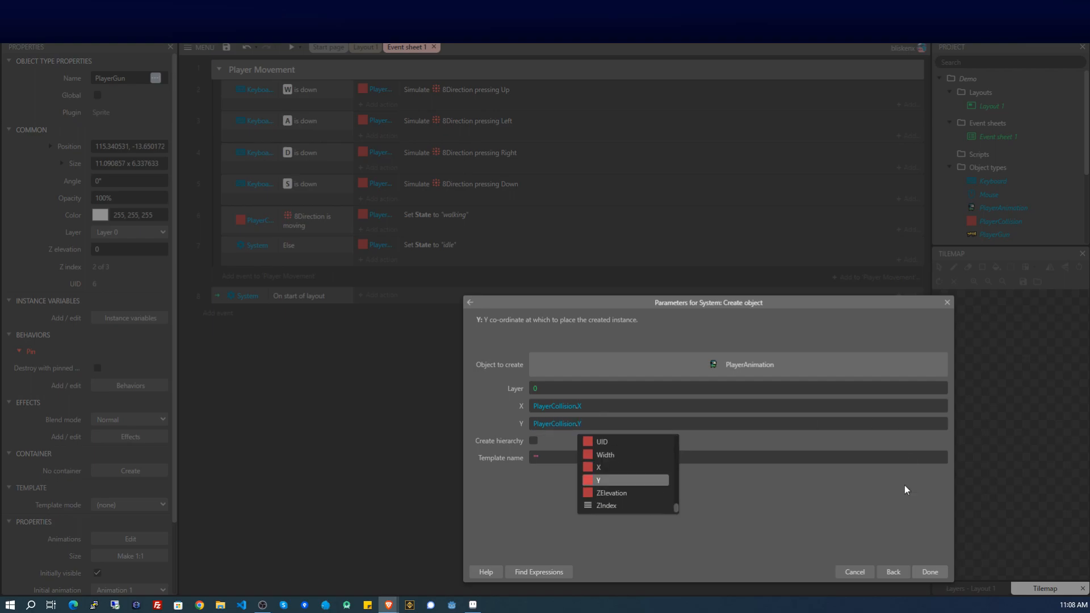
pyautogui.click(828, 497)
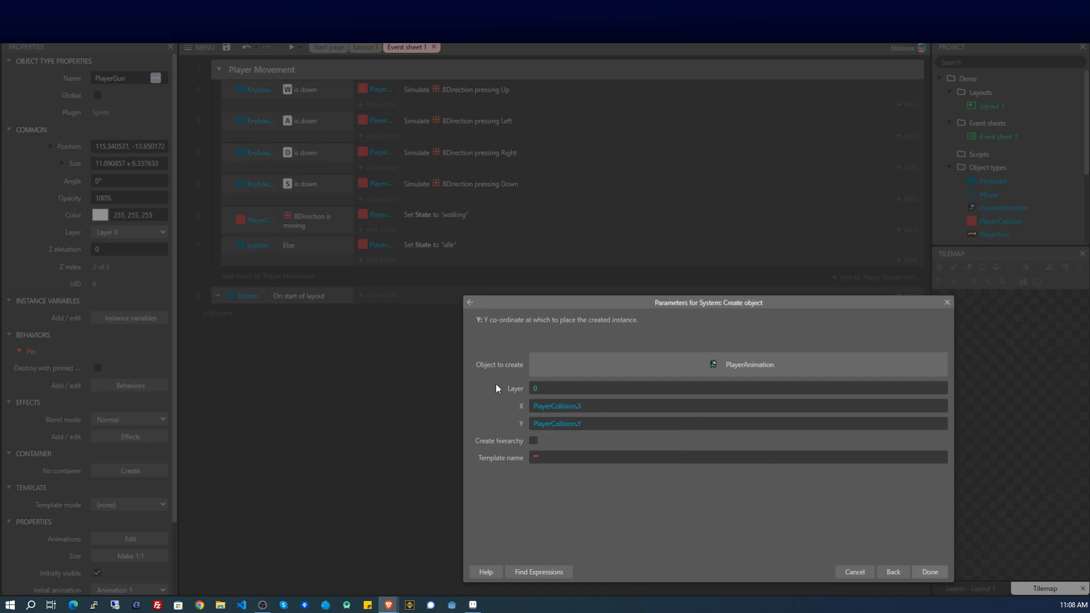
pyautogui.click(939, 574)
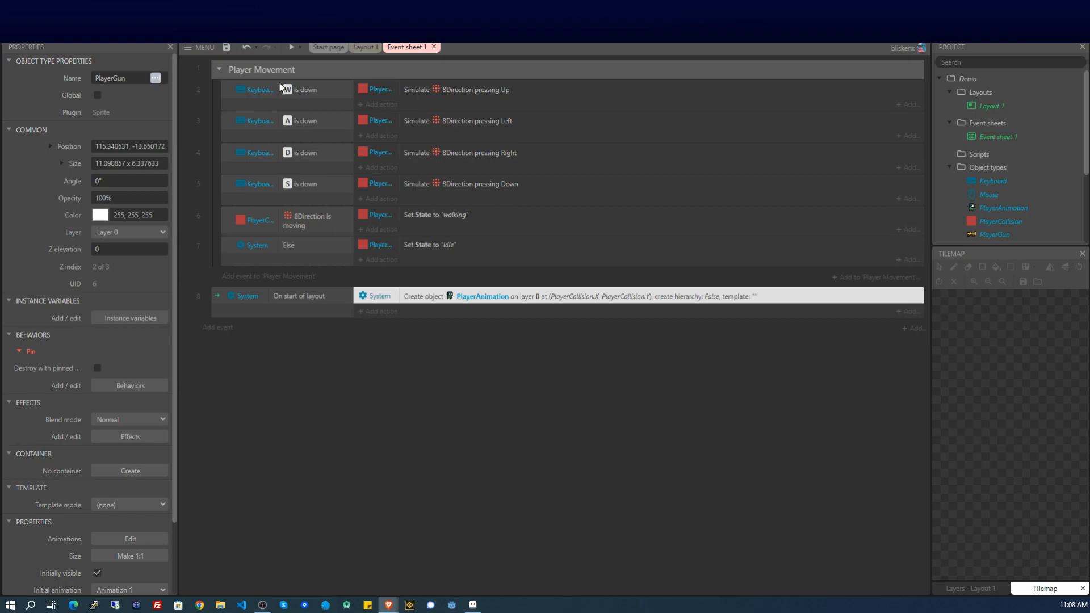
pyautogui.click(291, 48)
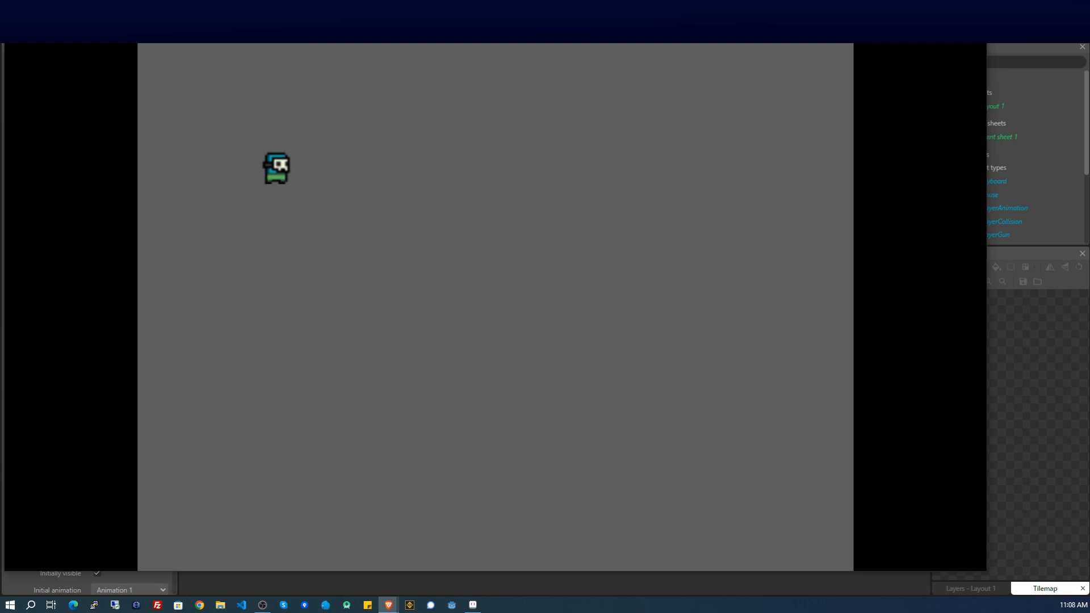
pyautogui.click(973, 9)
pyautogui.click(415, 349)
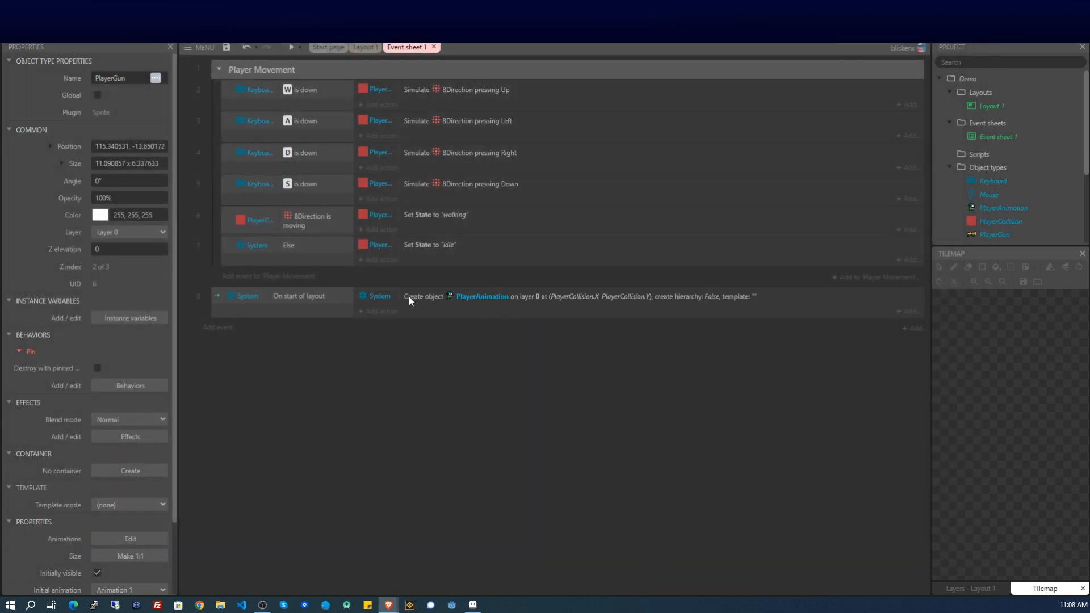
pyautogui.click(381, 311)
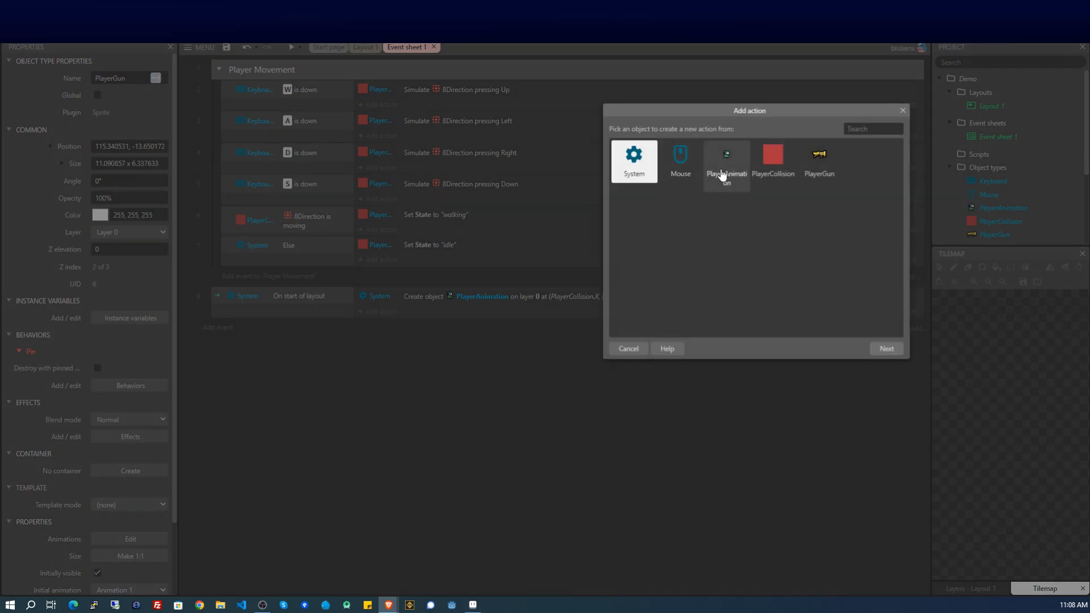
# Add a PlayerAnimation 'Pin to image point' action targeting PlayerCollision, then preview the game.
pyautogui.doubleClick(722, 175)
pyautogui.scroll(-6, 722, 244)
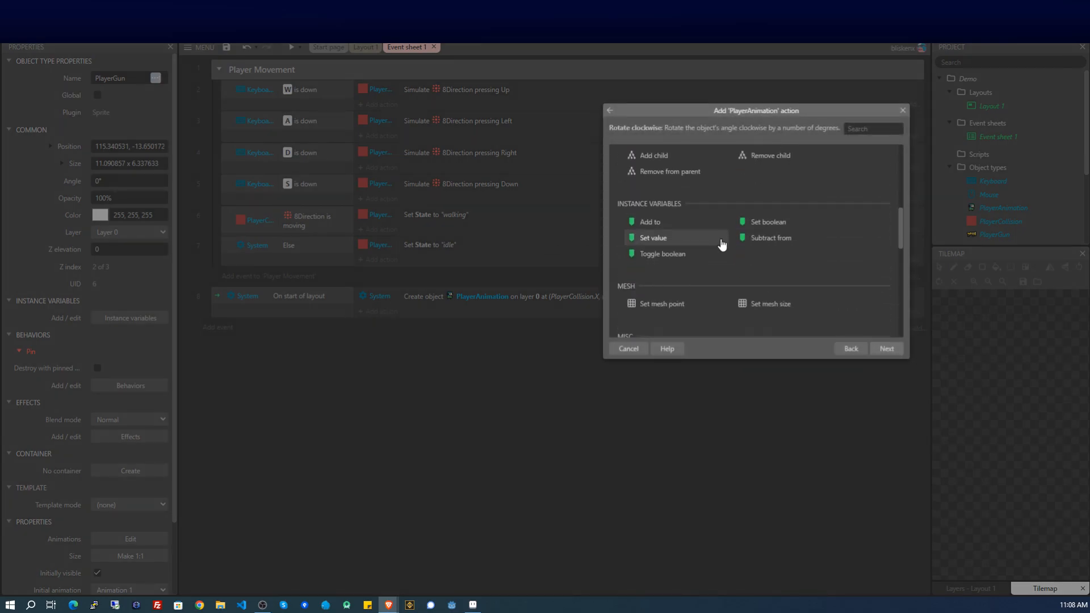
pyautogui.scroll(-5, 715, 244)
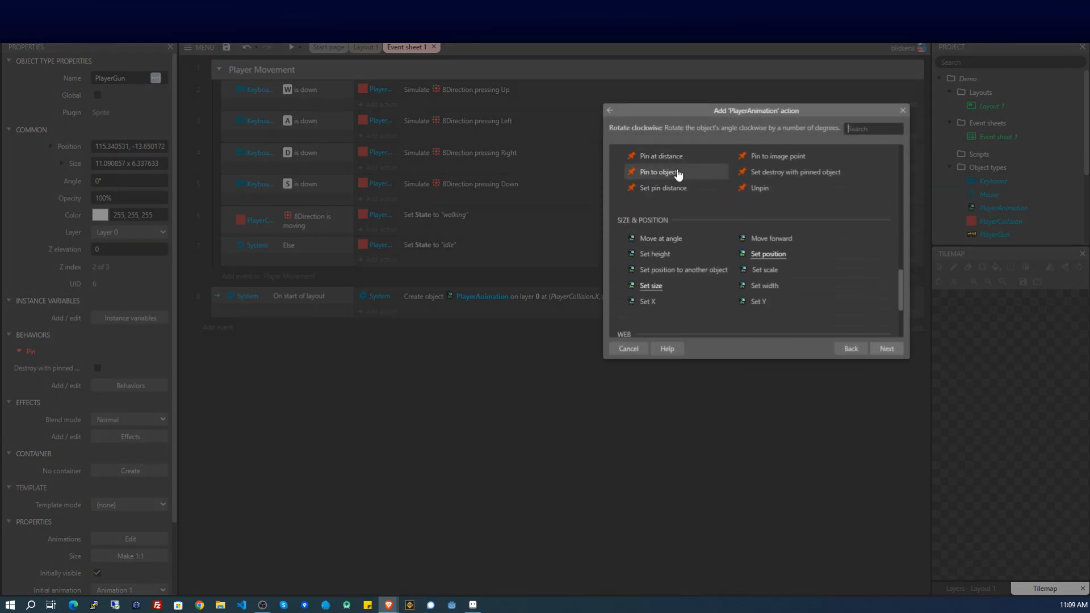
pyautogui.doubleClick(677, 172)
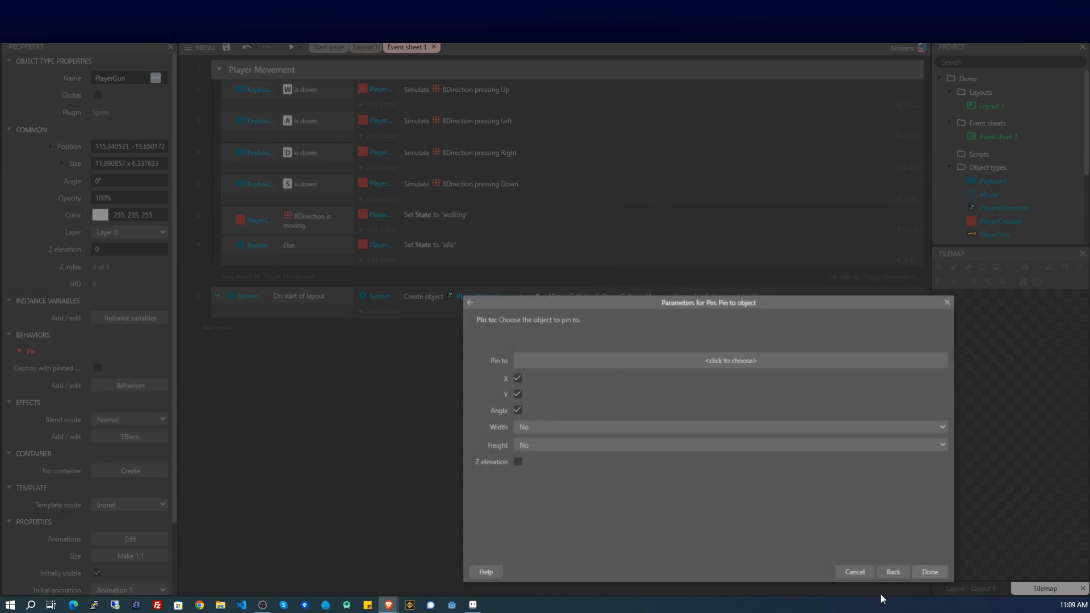
pyautogui.click(885, 571)
pyautogui.click(776, 314)
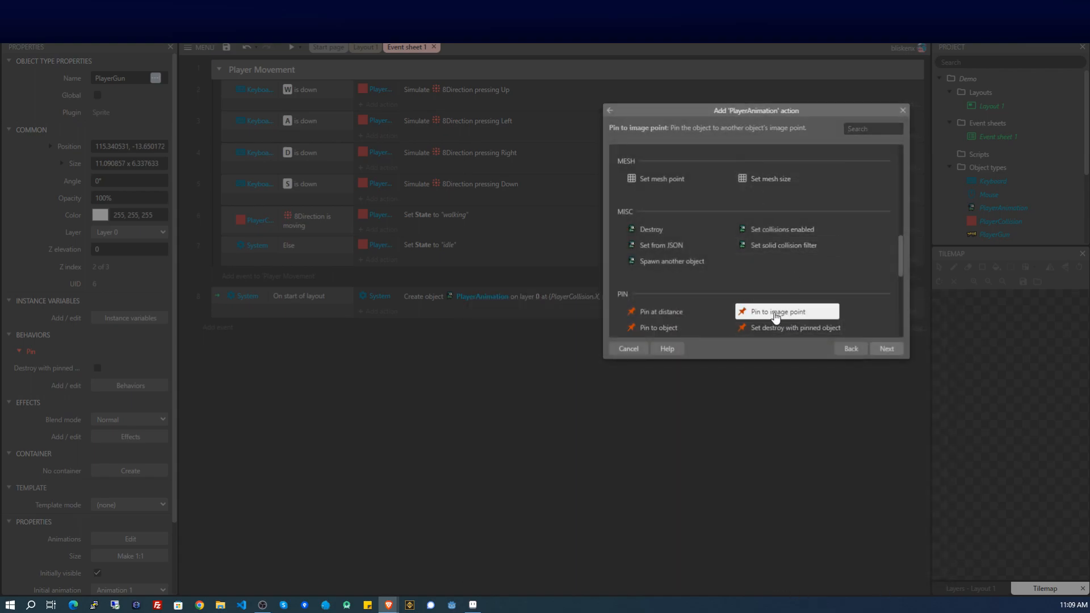
pyautogui.doubleClick(776, 313)
pyautogui.click(640, 362)
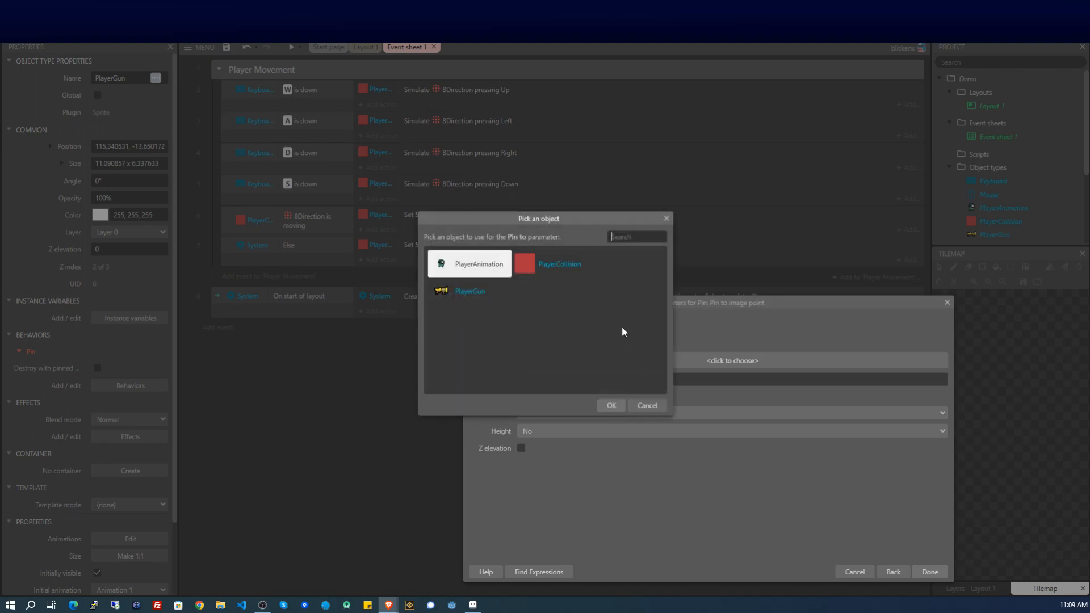
pyautogui.doubleClick(537, 277)
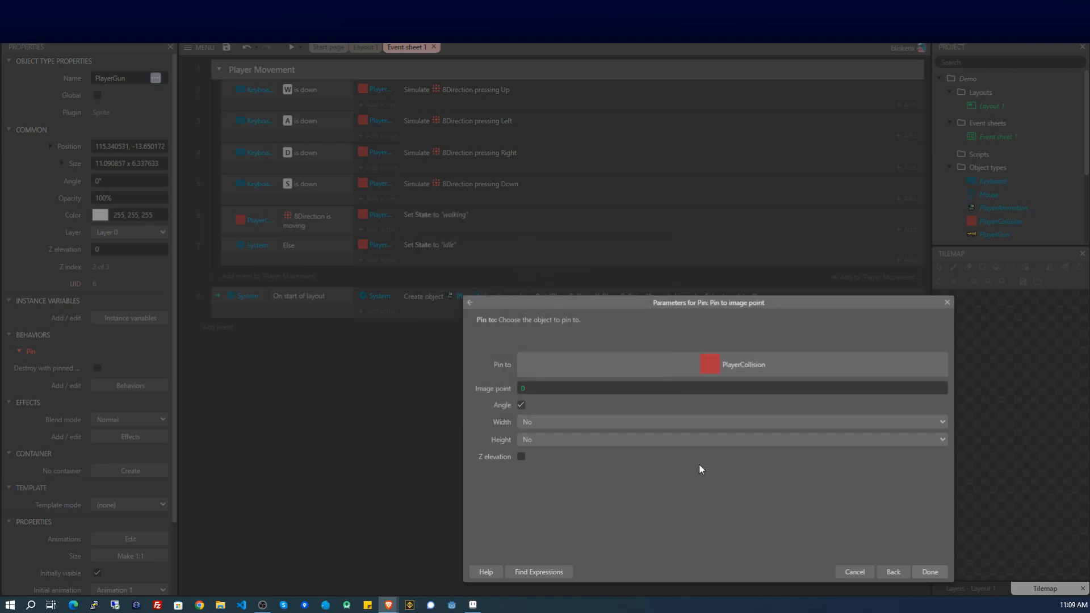
pyautogui.click(924, 571)
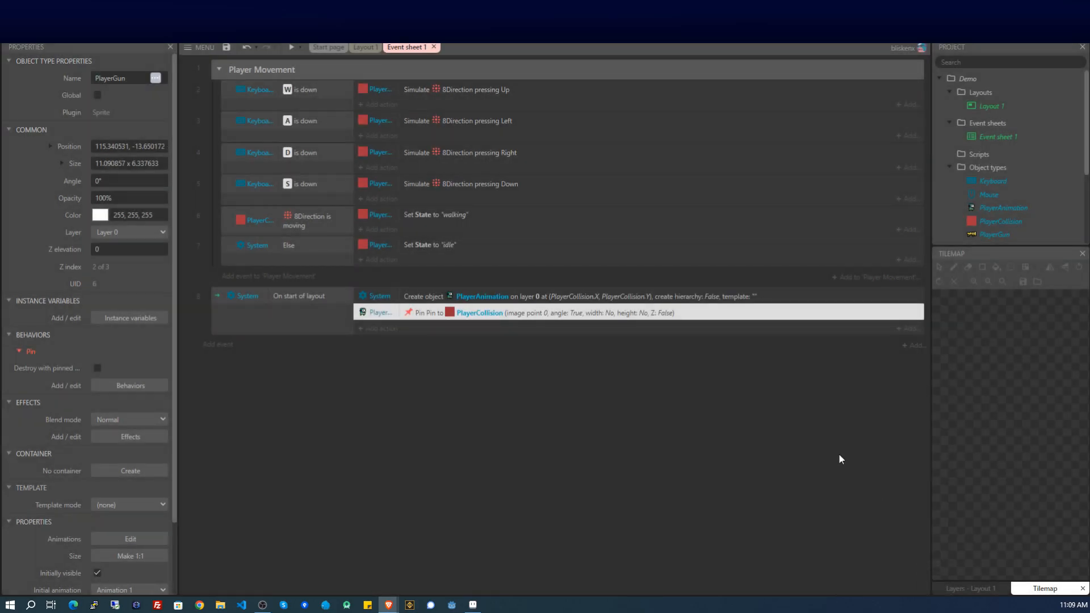
pyautogui.click(293, 49)
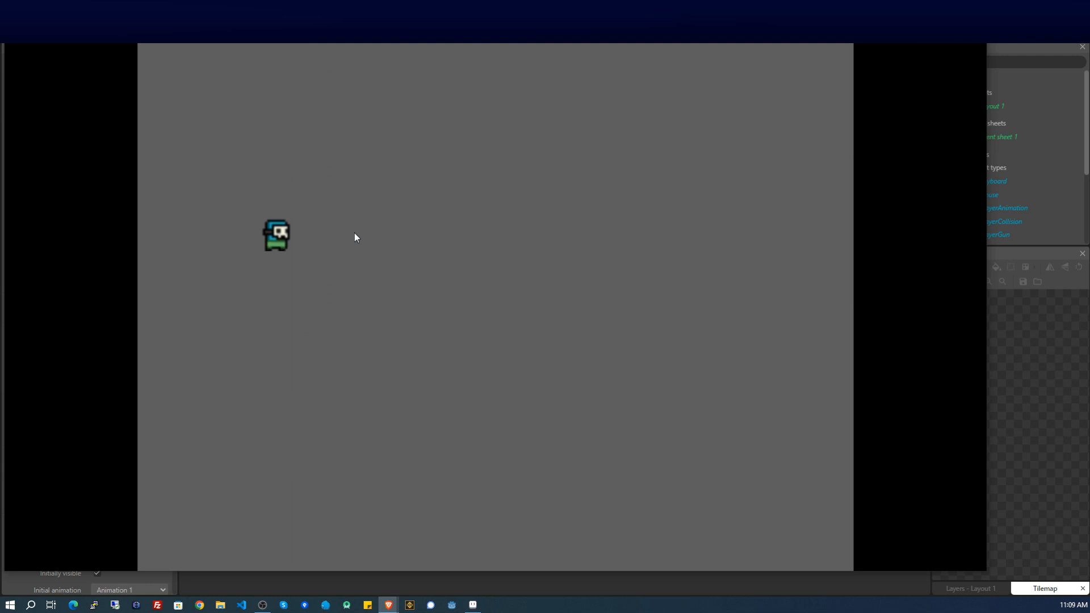
pyautogui.press('s')
pyautogui.press('d')
pyautogui.press('w')
pyautogui.press('d')
pyautogui.press('s')
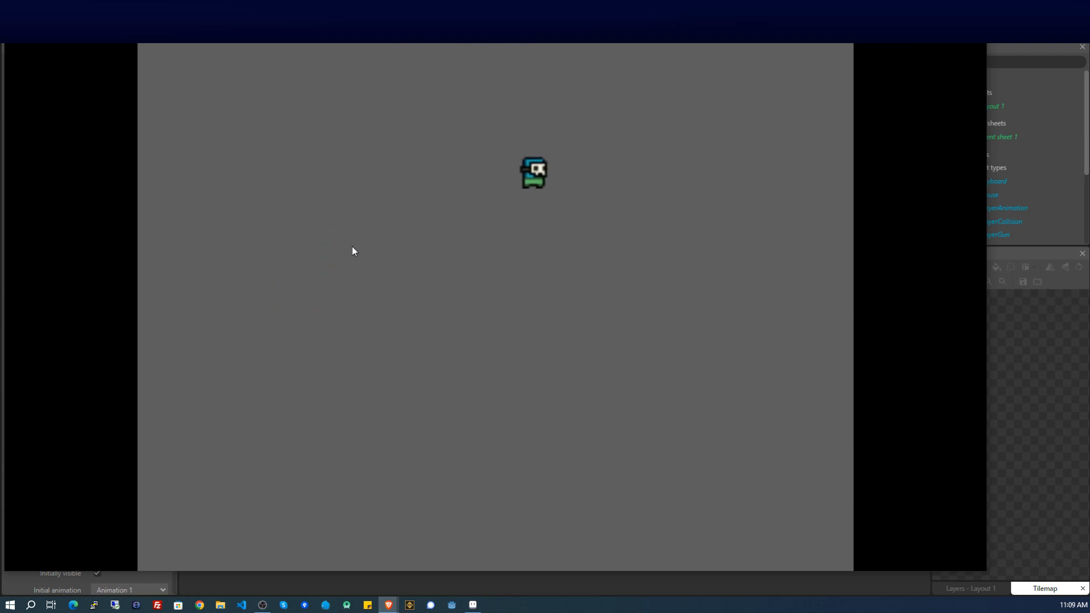
pyautogui.press('a')
pyautogui.press('w')
pyautogui.press('d')
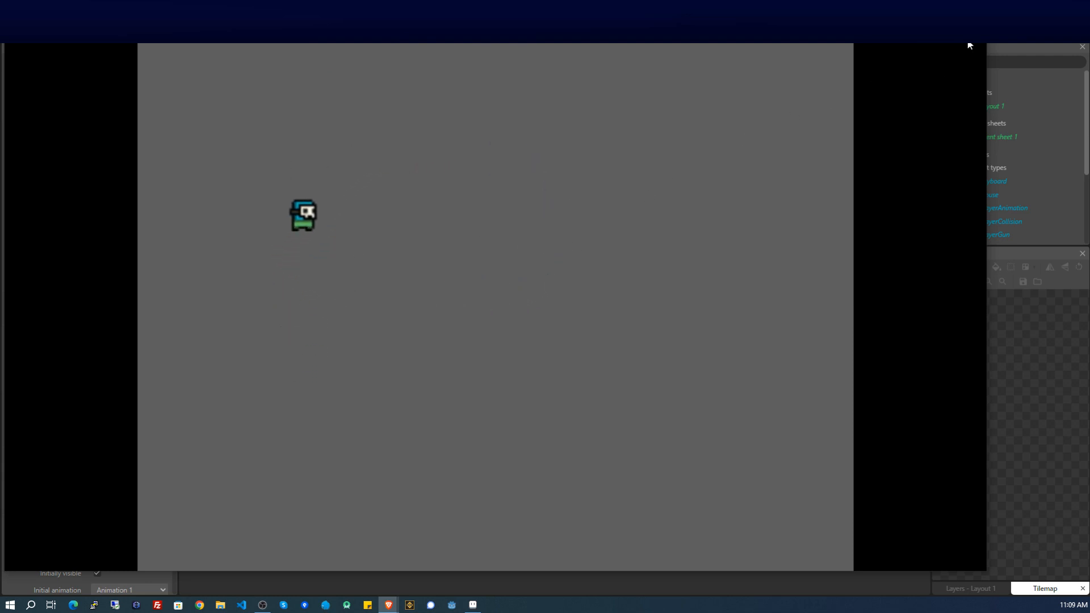
pyautogui.click(974, 9)
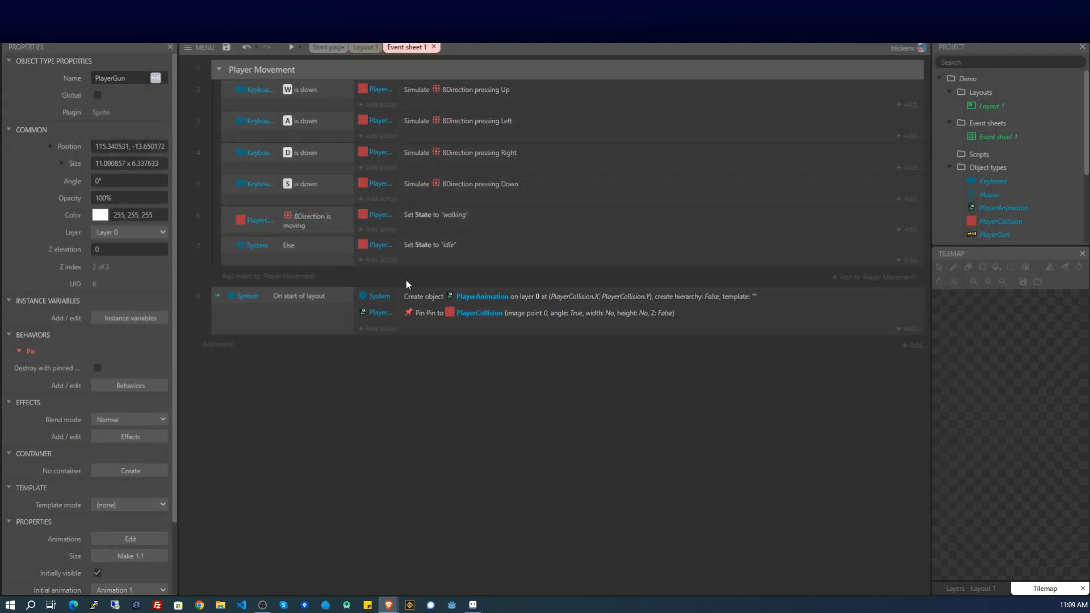
# Add another System Create object action to On start of layout that creates PlayerGun.
pyautogui.click(389, 329)
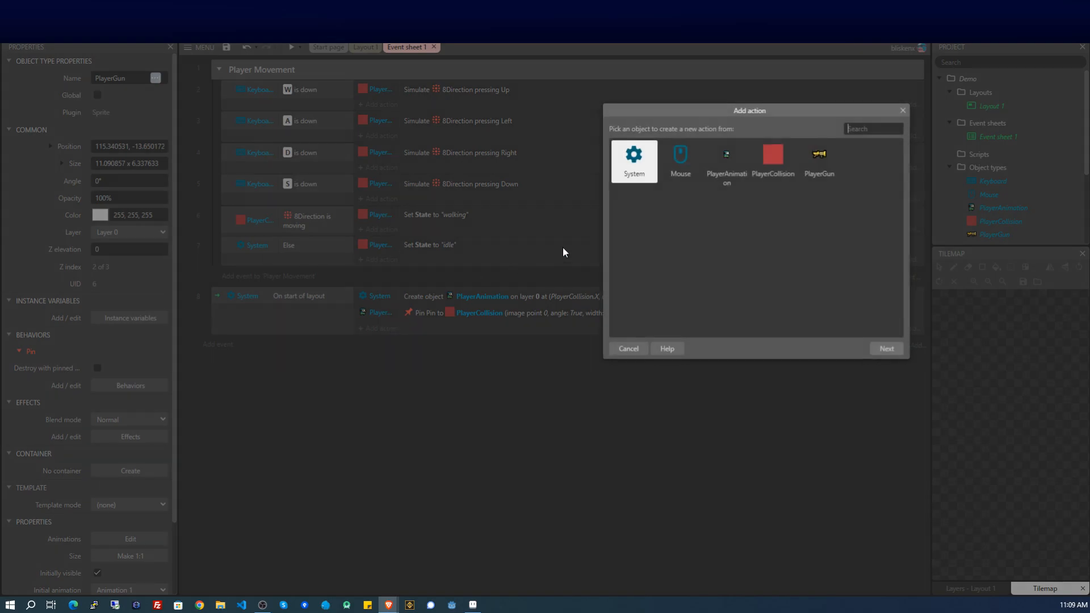
pyautogui.doubleClick(635, 174)
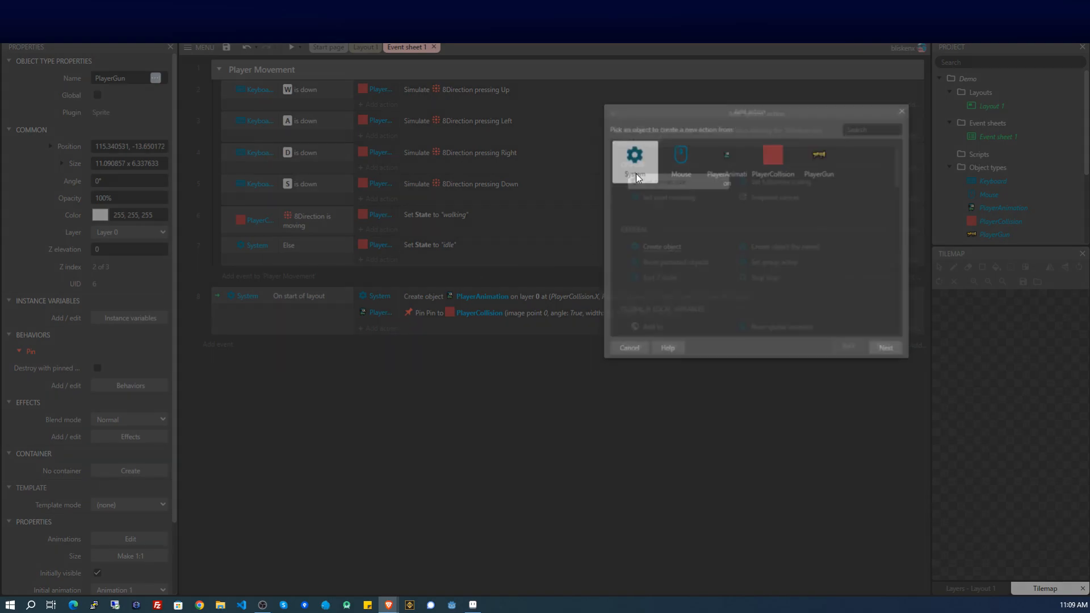
pyautogui.doubleClick(675, 248)
pyautogui.click(741, 362)
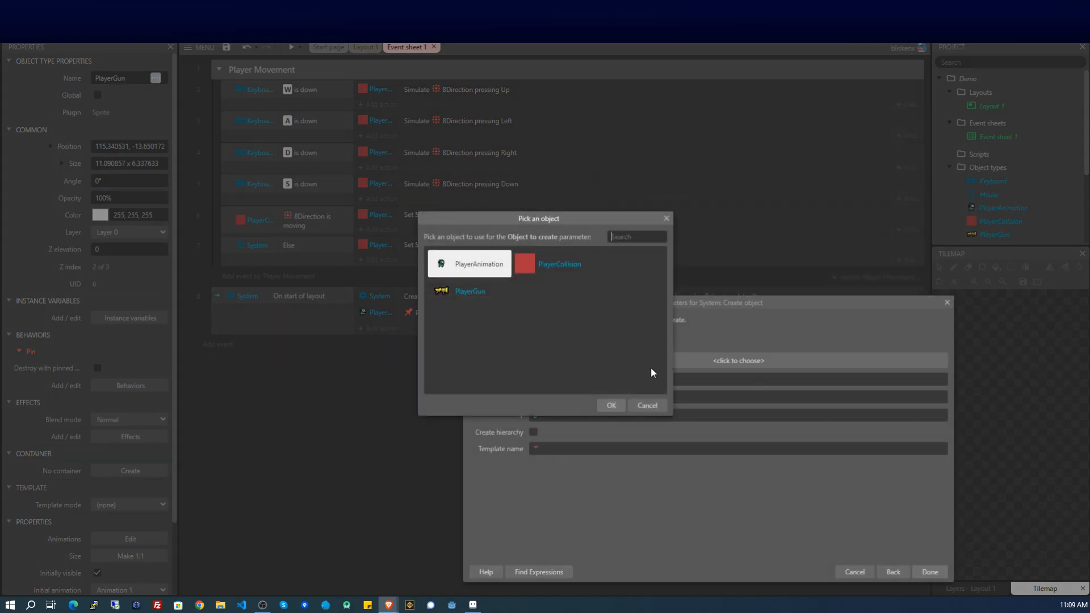
pyautogui.doubleClick(452, 295)
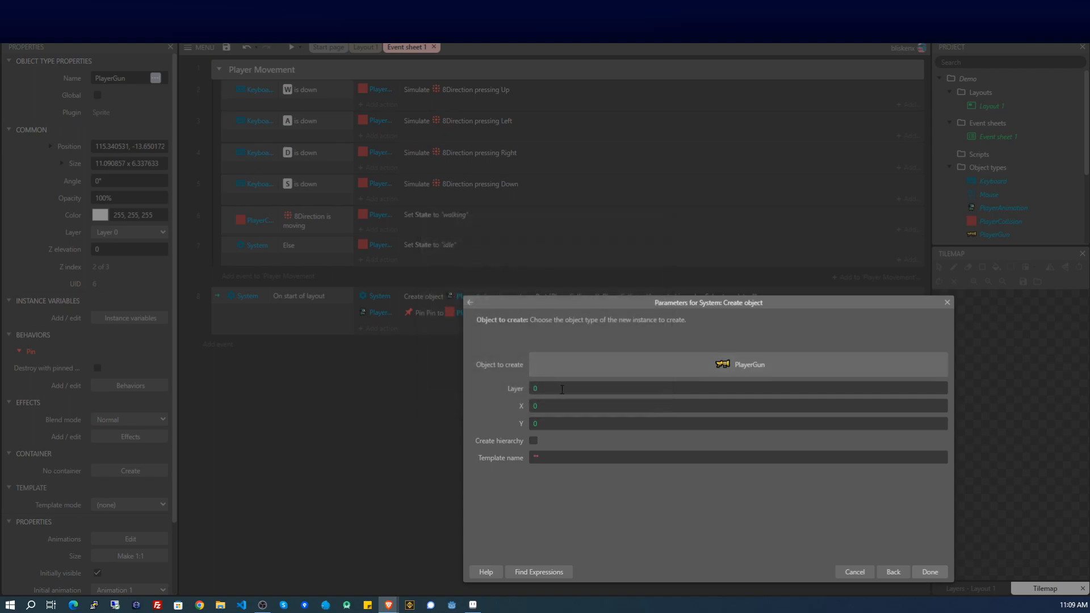
# Set PlayerGun's position to PlayerAnimation.X, PlayerAnimation.Y, then preview the game.
pyautogui.click(557, 405)
pyautogui.write('Pla')
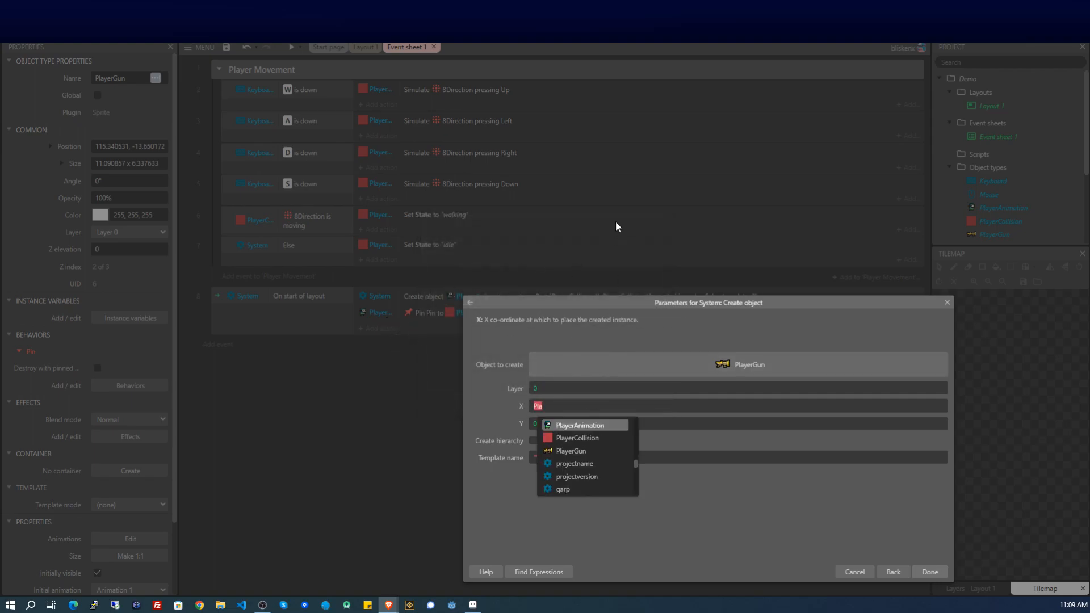
pyautogui.press('Return')
pyautogui.write('.X')
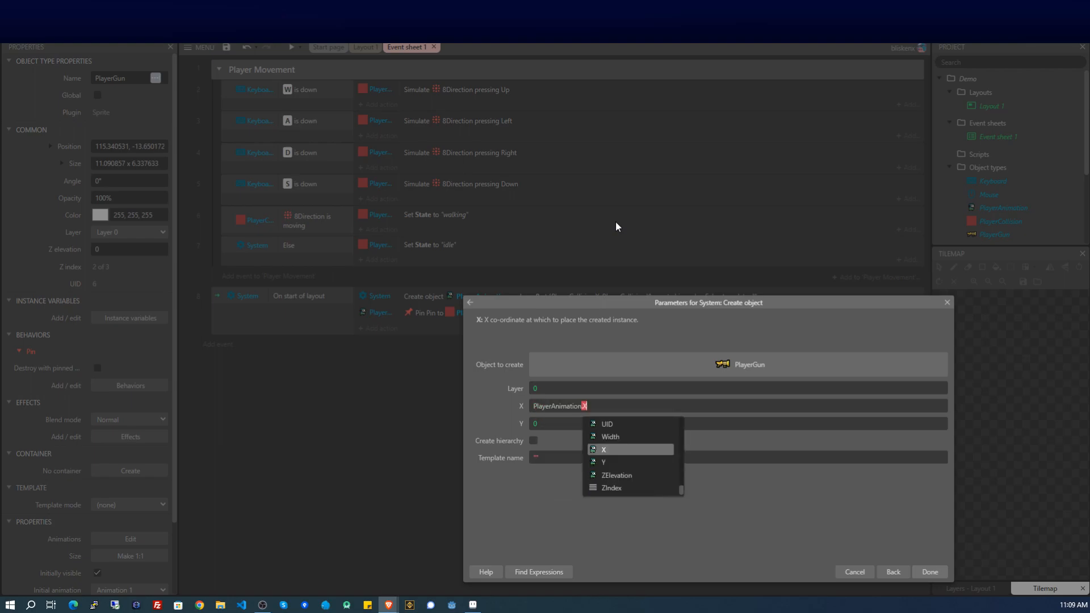
pyautogui.click(602, 449)
pyautogui.doubleClick(585, 424)
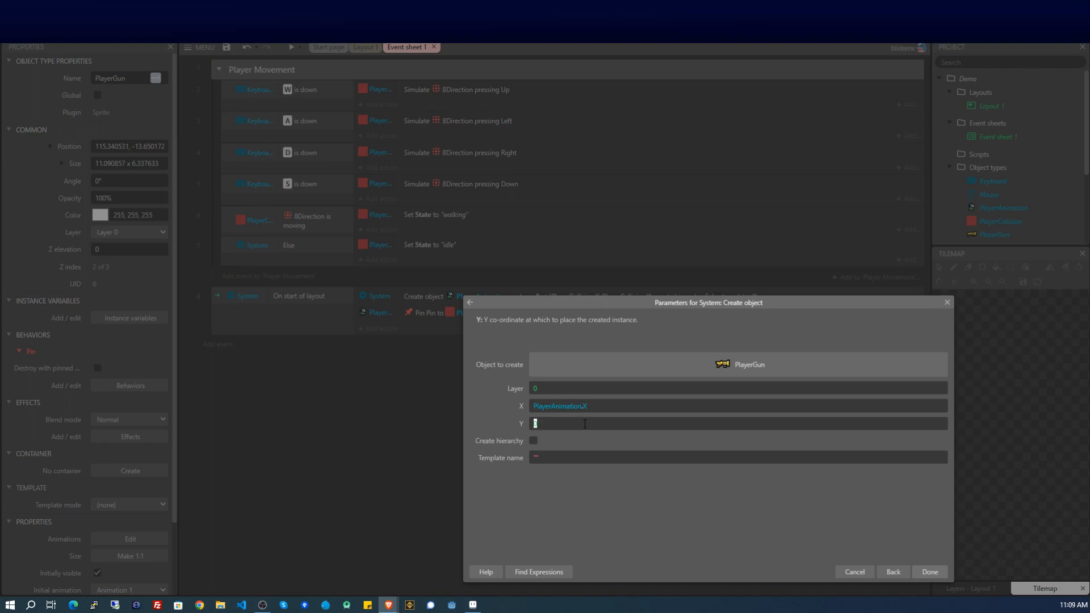
pyautogui.write('Pla')
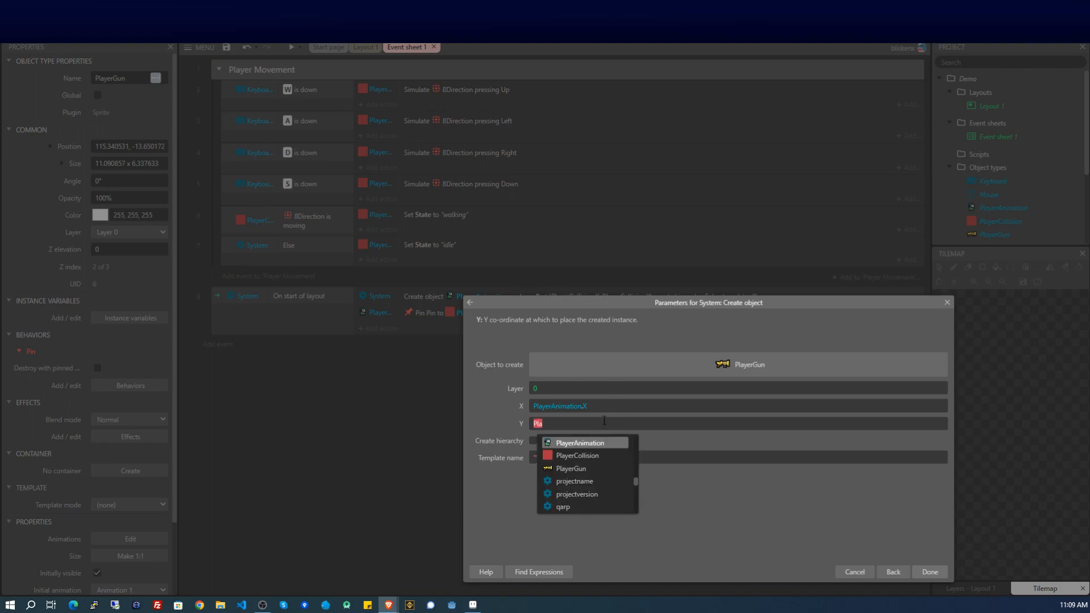
pyautogui.click(622, 443)
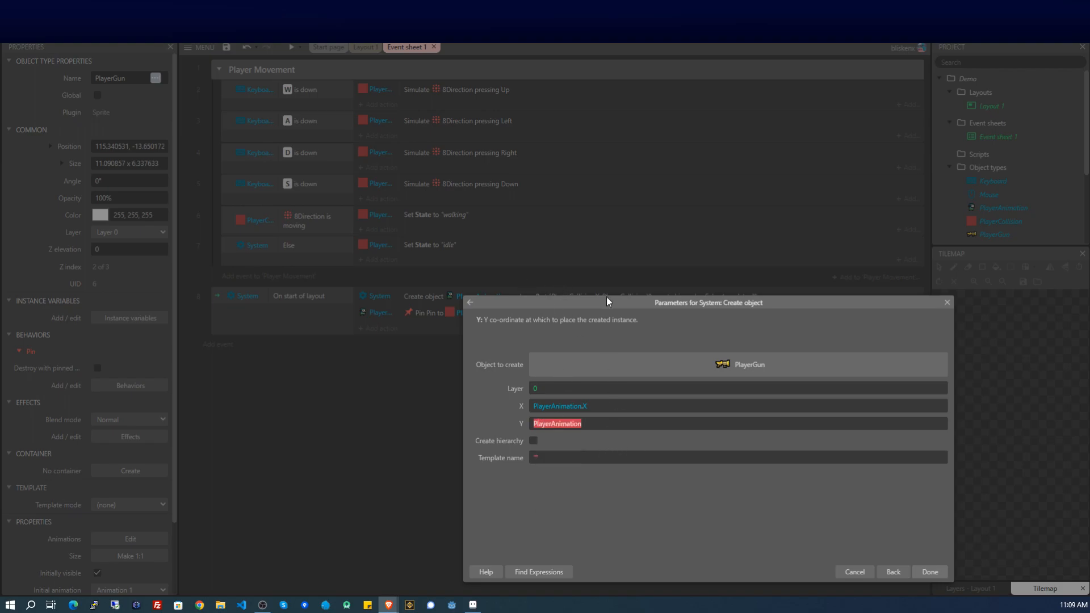
pyautogui.write('.Y')
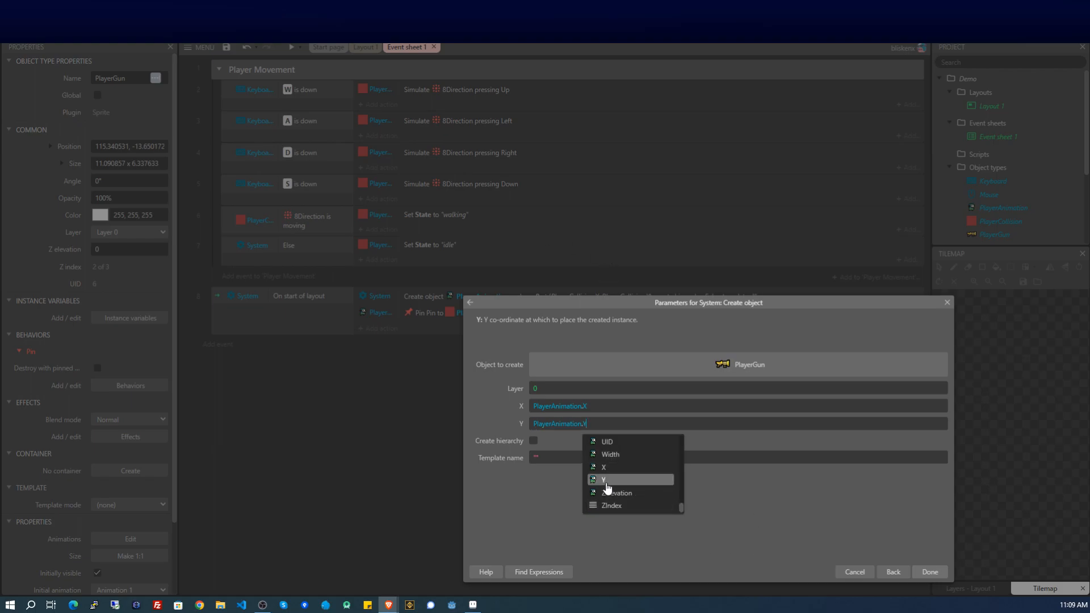
pyautogui.click(604, 481)
pyautogui.click(937, 577)
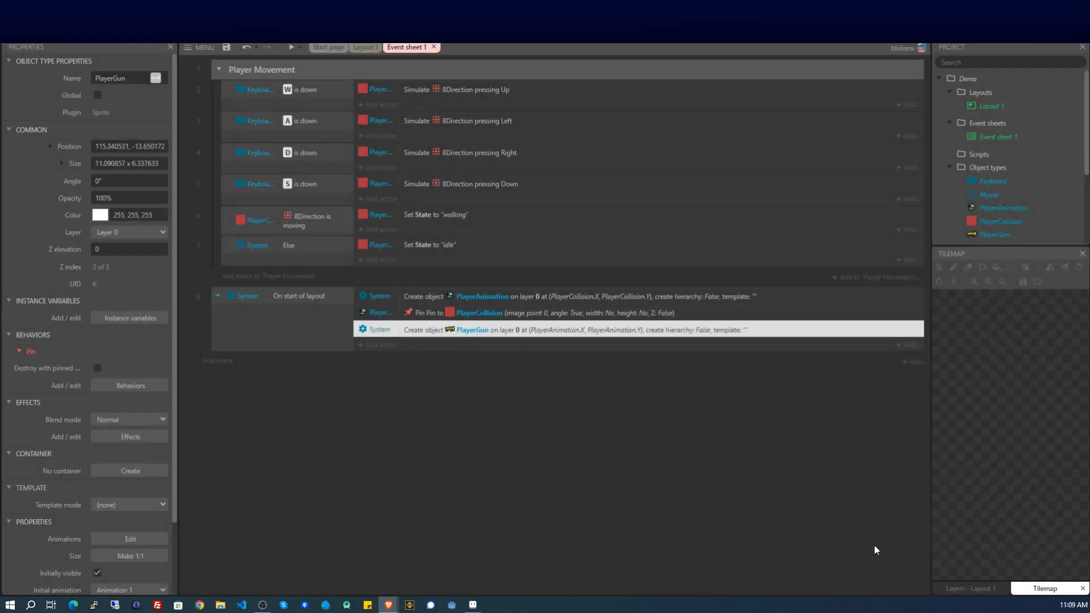
pyautogui.click(293, 50)
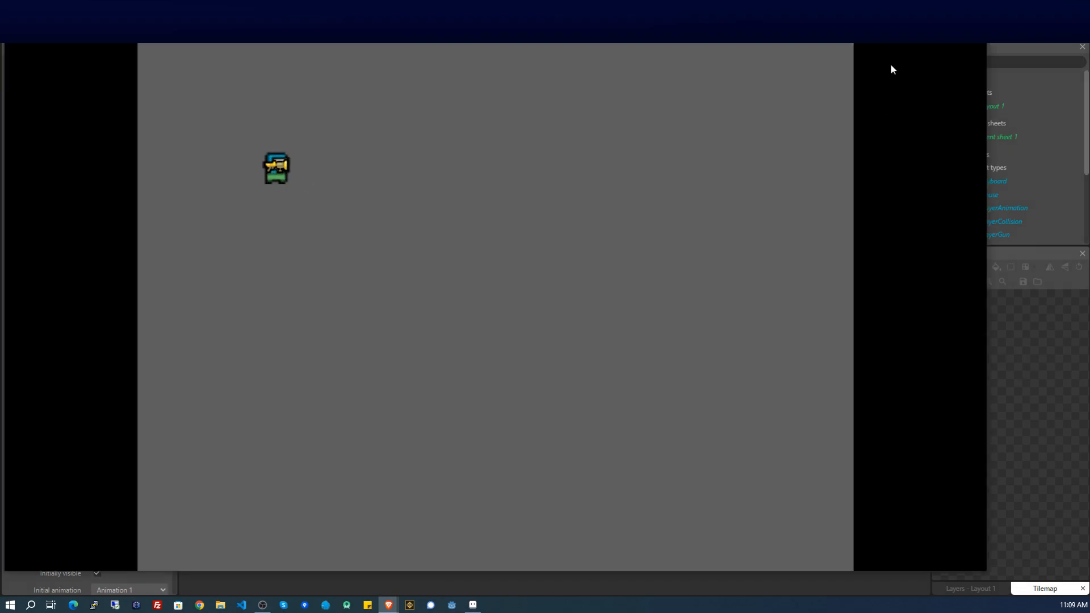
# Close the game preview and begin adding another action to the On start of layout event.
pyautogui.click(973, 20)
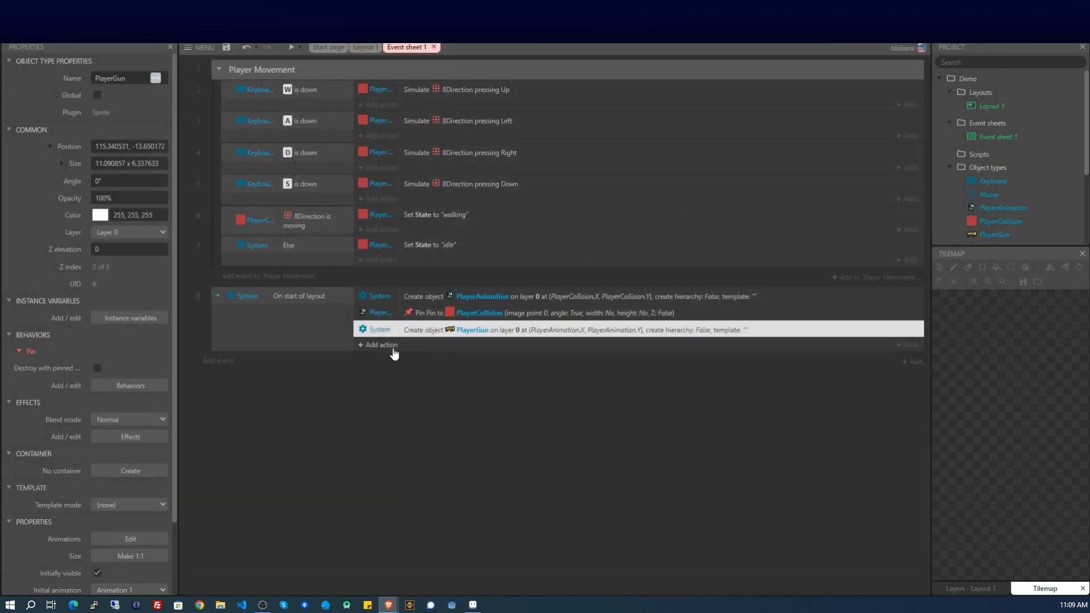
pyautogui.click(385, 345)
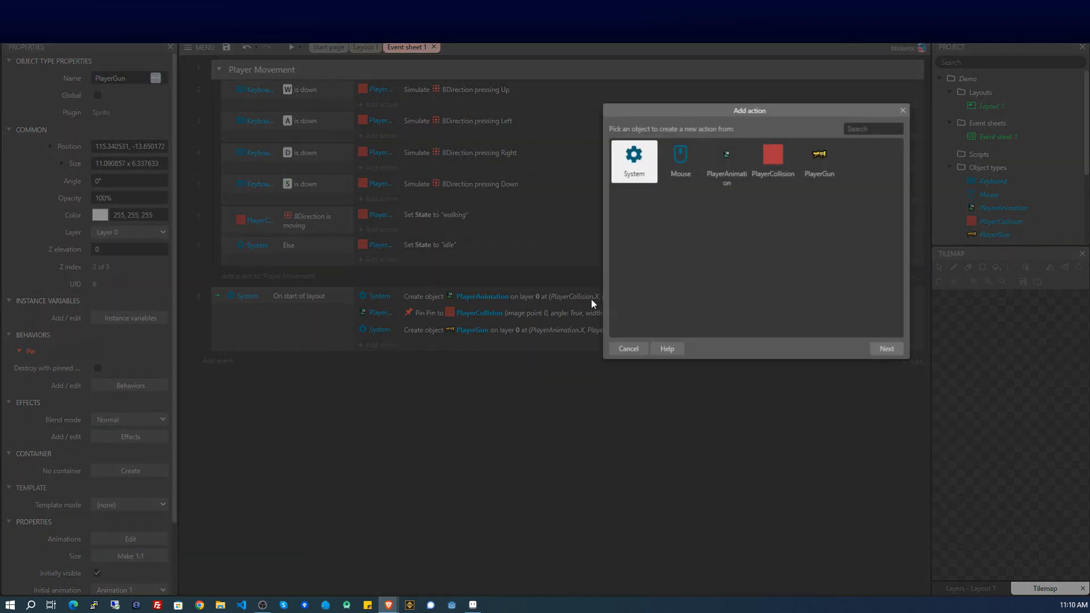